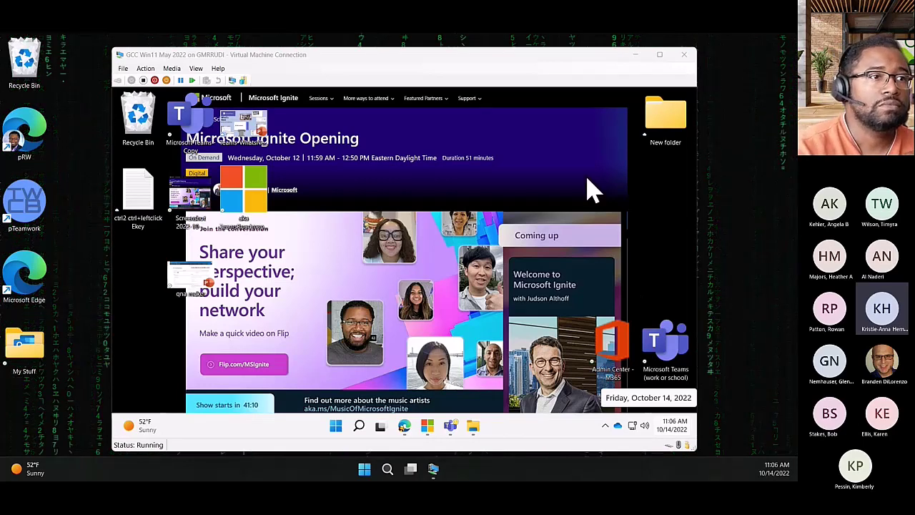
- Open the Calls app in Microsoft Teams and check its contacts list before returning to the phone view
{"action": "left_click", "coordinate": [450, 426]}
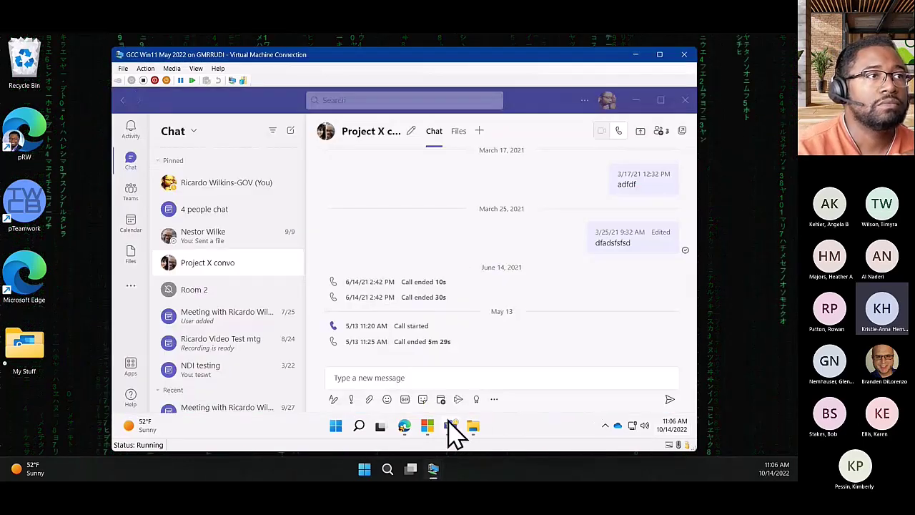
{"action": "left_click", "coordinate": [133, 289]}
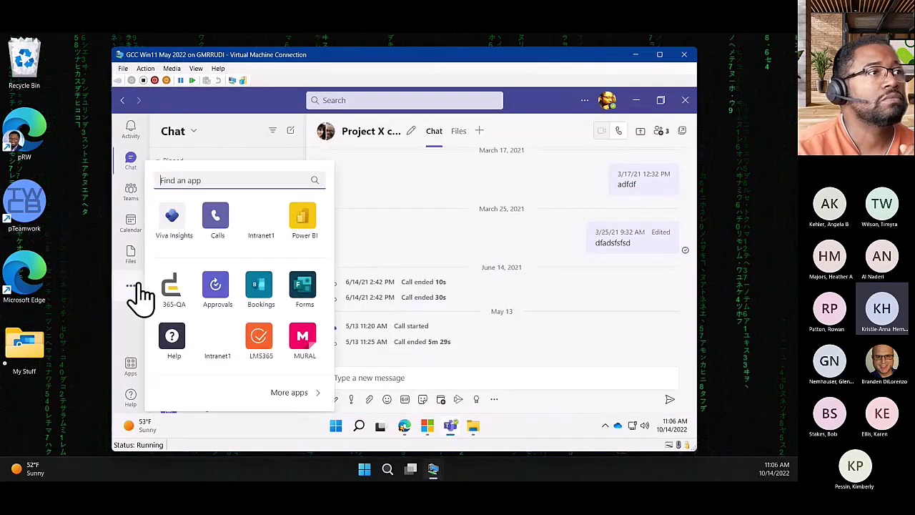
{"action": "left_click", "coordinate": [214, 221]}
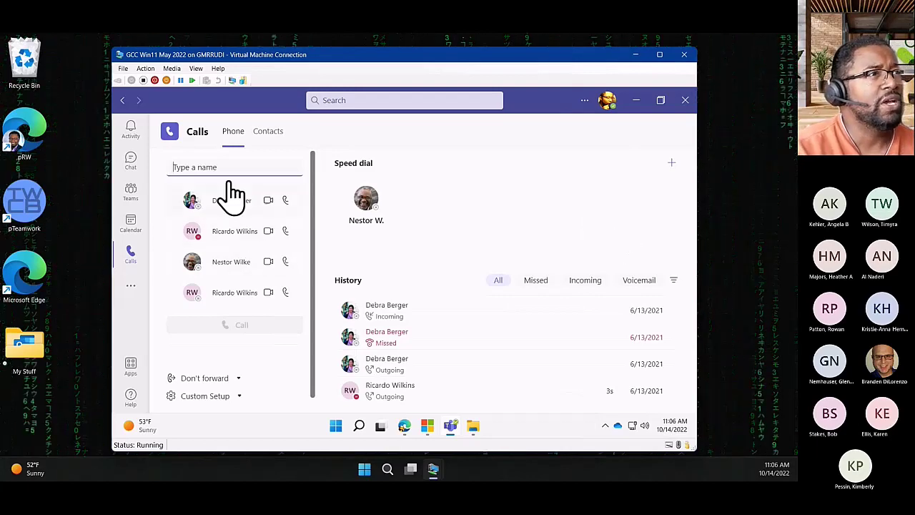
{"action": "left_click", "coordinate": [259, 138]}
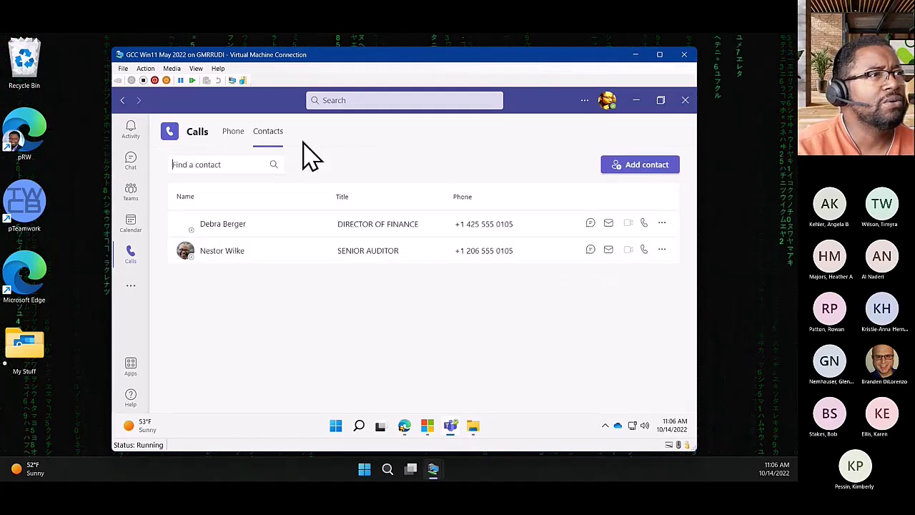
{"action": "left_click", "coordinate": [240, 139]}
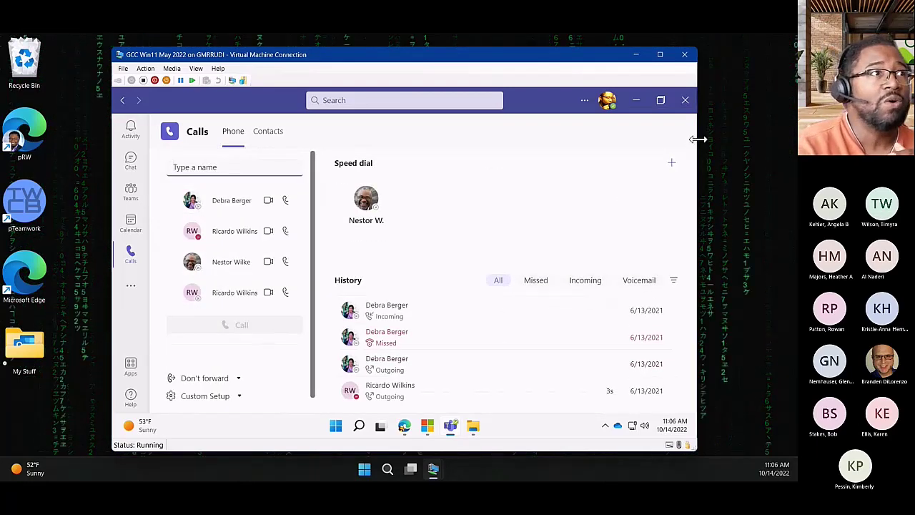
- Widen the virtual machine window on both sides to give the Calls page more room
{"action": "left_click_drag", "start_coordinate": [698, 139], "coordinate": [755, 128]}
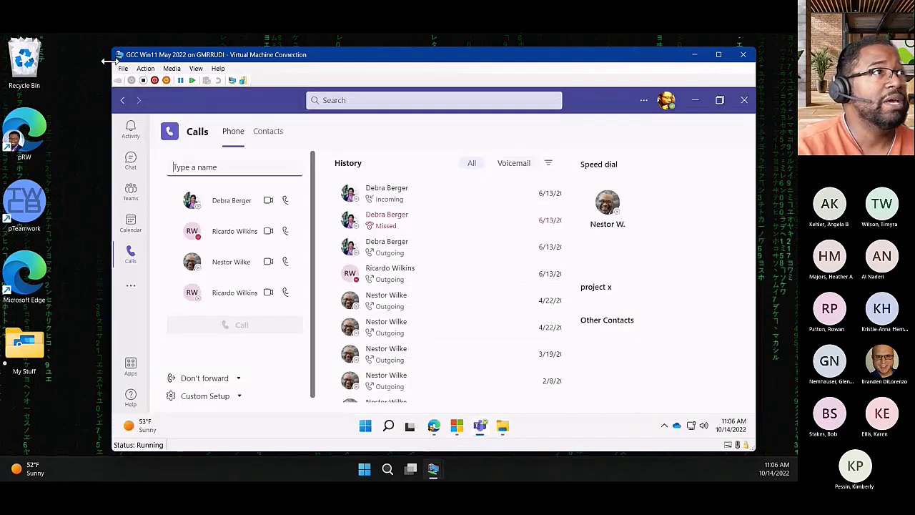
{"action": "left_click_drag", "start_coordinate": [103, 61], "coordinate": [72, 56]}
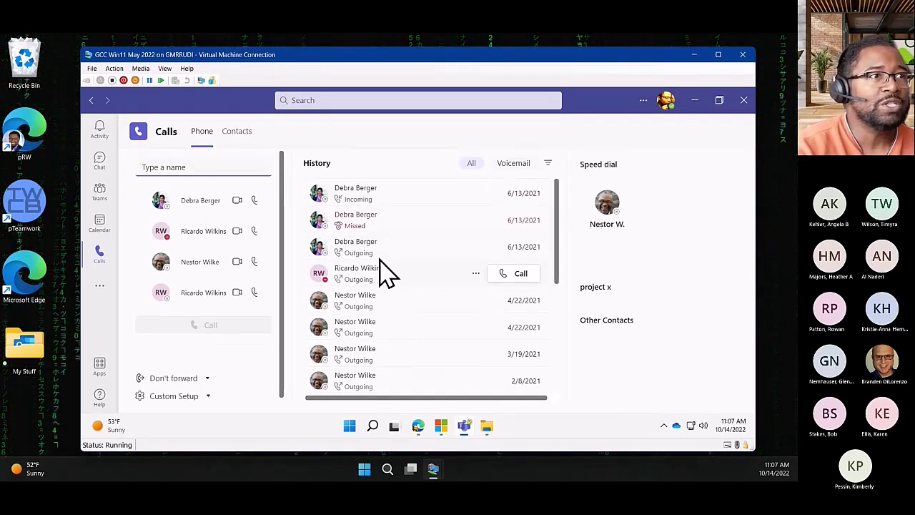
- Filter the call history to voicemail, and return it to showing all calls
{"action": "left_click", "coordinate": [512, 164]}
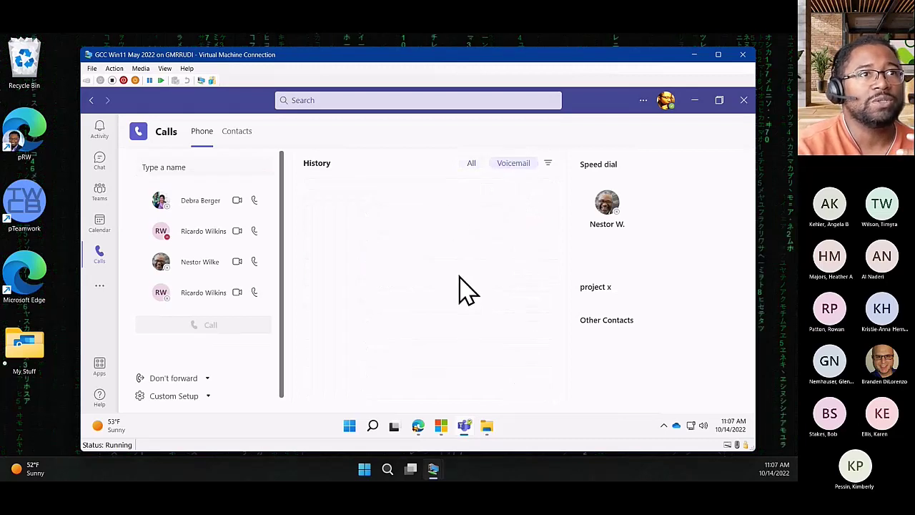
{"action": "mouse_move", "coordinate": [636, 233]}
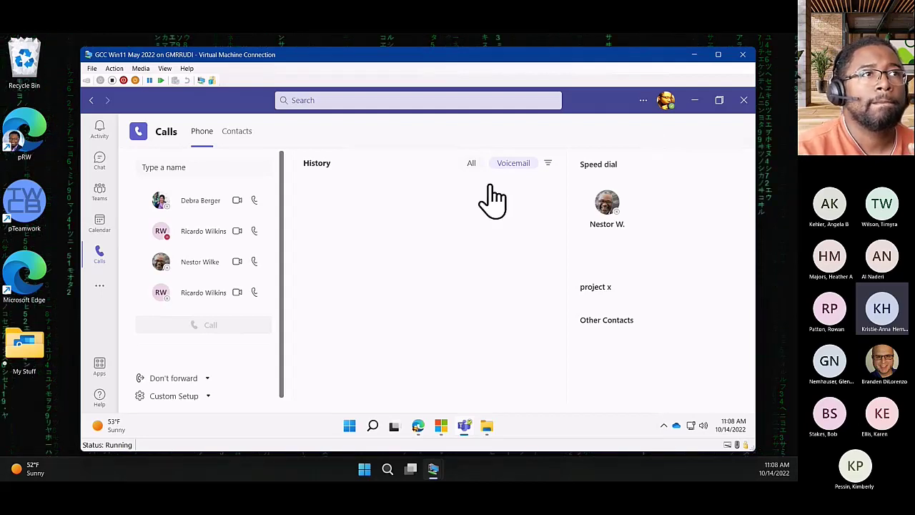
{"action": "left_click", "coordinate": [471, 163]}
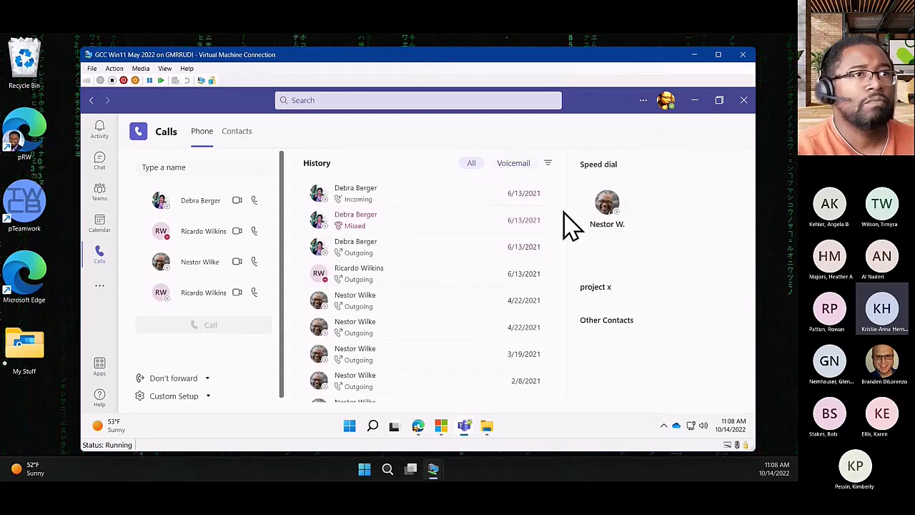
- At 70% zoom, view the details of the missed 6/13/2021 call and the outgoing 5m 40s call from 4/22/2021
{"action": "key", "text": "ctrl+minus"}
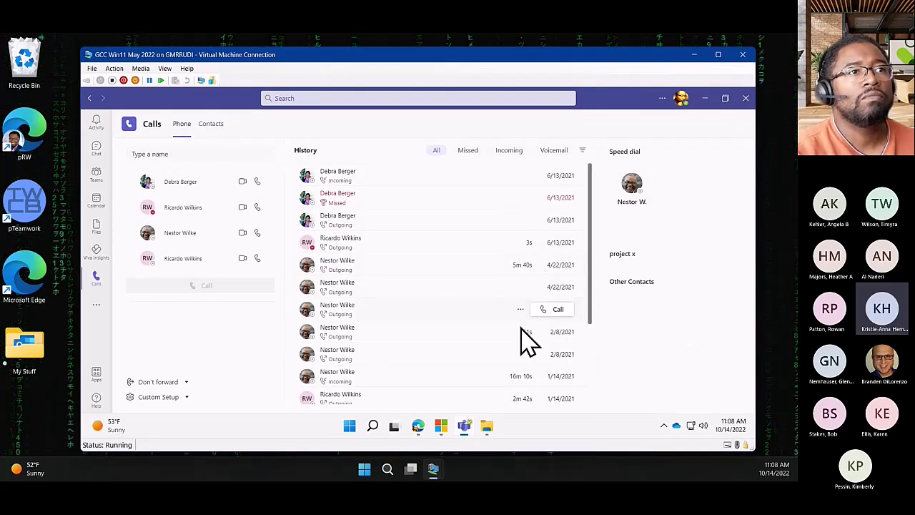
{"action": "key", "text": "ctrl+minus"}
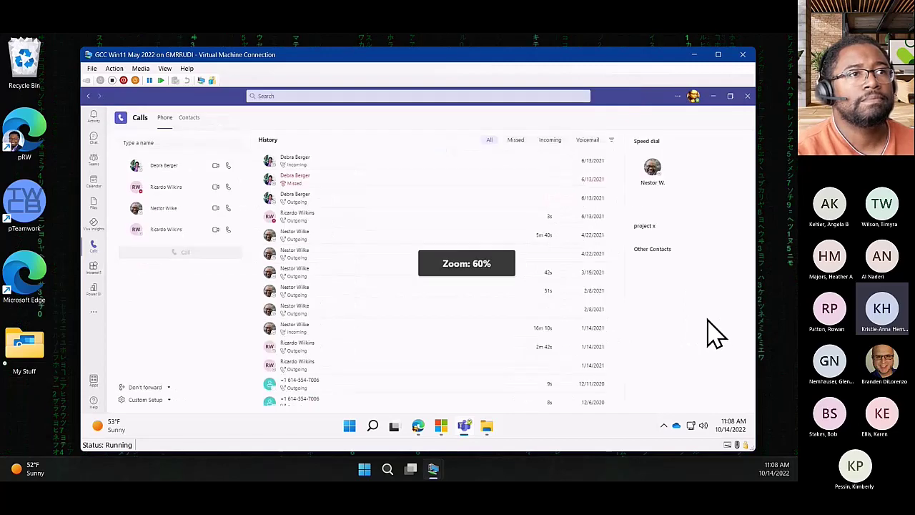
{"action": "key", "text": "ctrl+plus"}
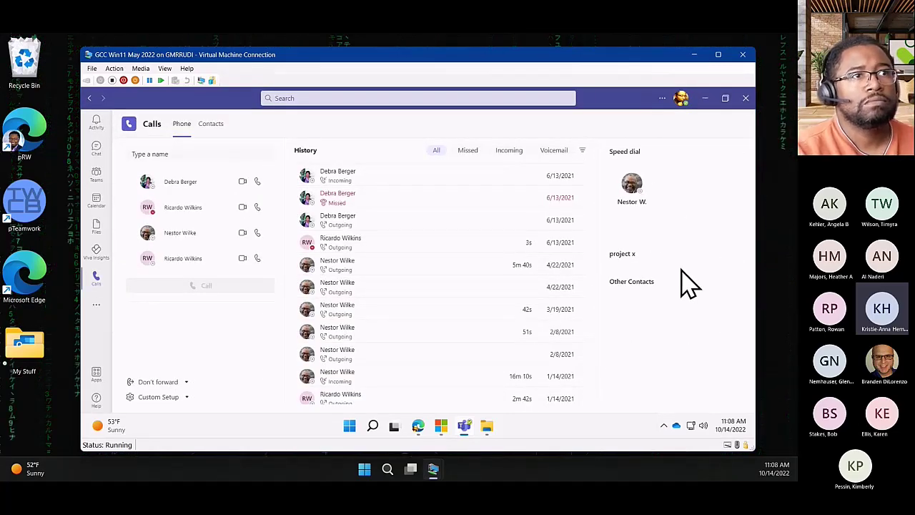
{"action": "left_click", "coordinate": [395, 199]}
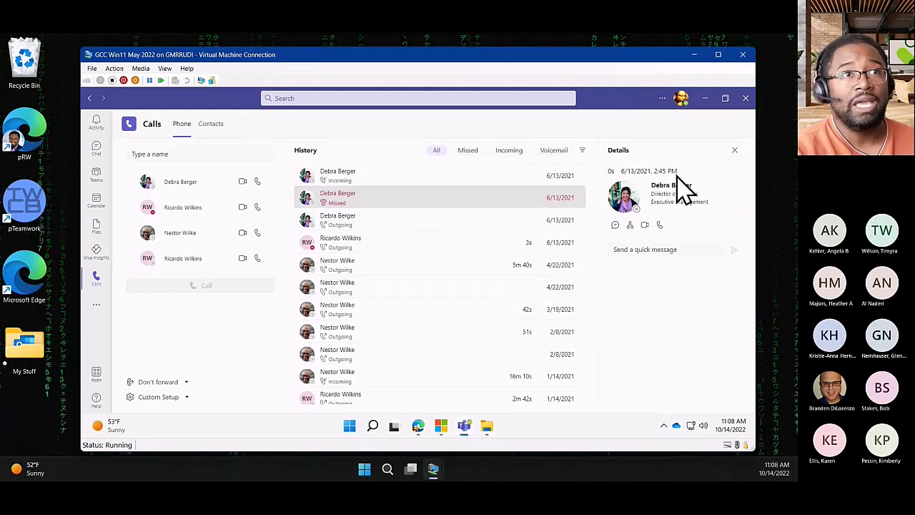
{"action": "left_click", "coordinate": [439, 266]}
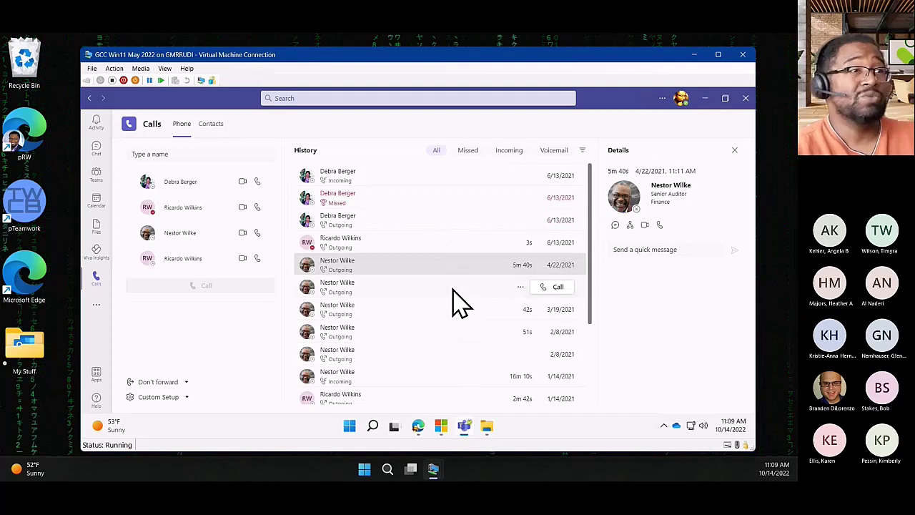
{"action": "left_click", "coordinate": [419, 203]}
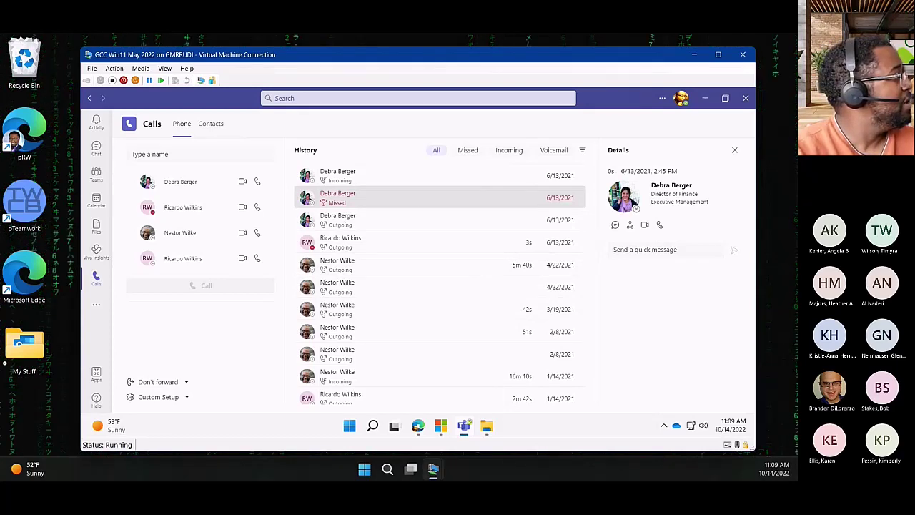
{"action": "left_click", "coordinate": [775, 185]}
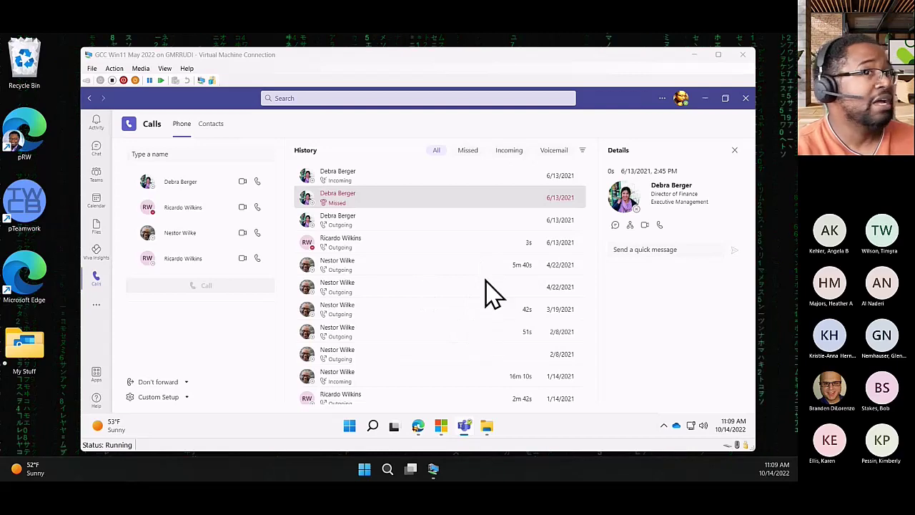
{"action": "left_click", "coordinate": [412, 270]}
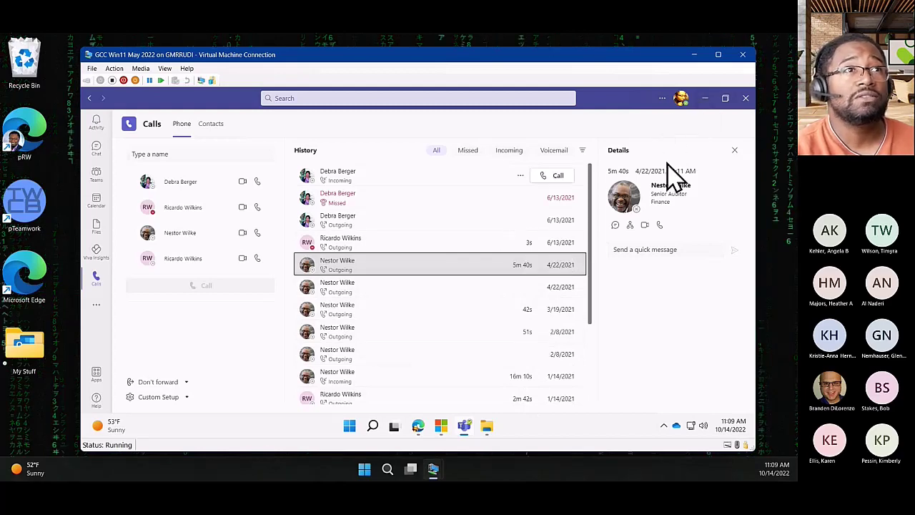
- Check the call history's filter control and compare the page layout at different zoom levels, ending at 70%
{"action": "key", "text": "ctrl+minus"}
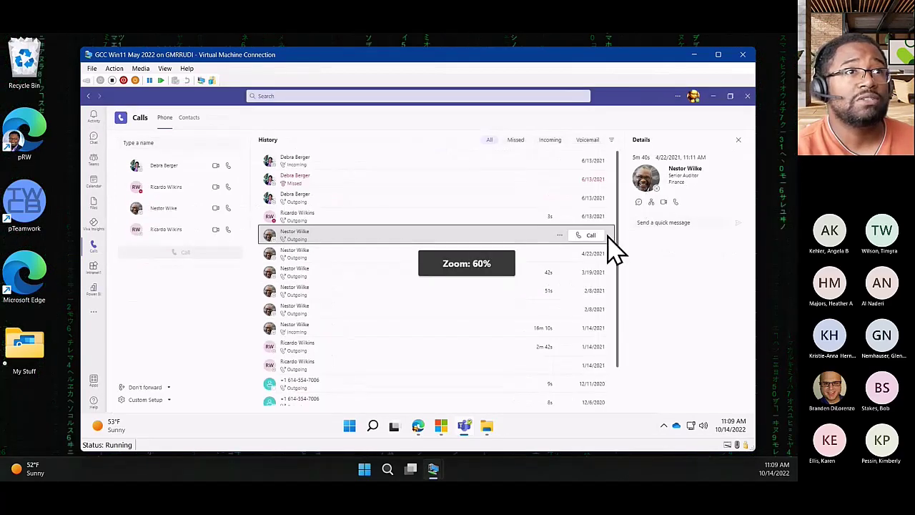
{"action": "left_click", "coordinate": [611, 140]}
{"action": "left_click", "coordinate": [610, 141]}
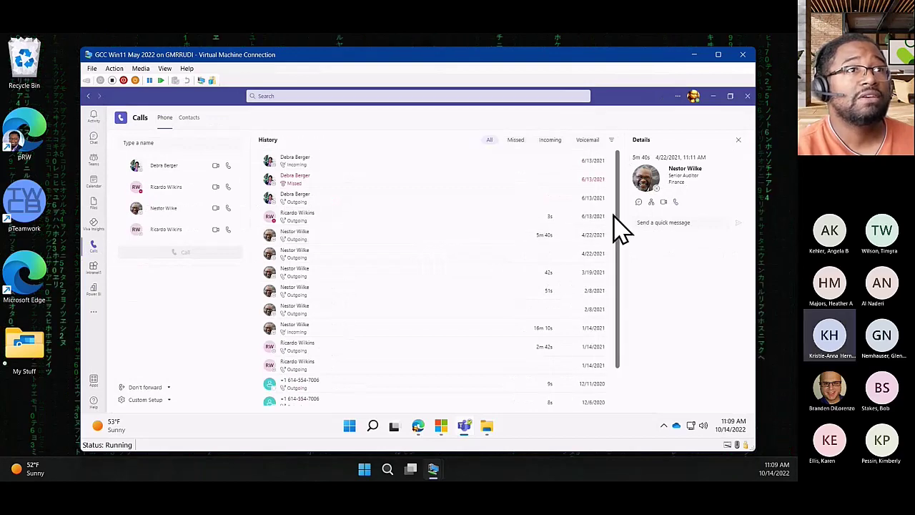
{"action": "key", "text": "ctrl+plus"}
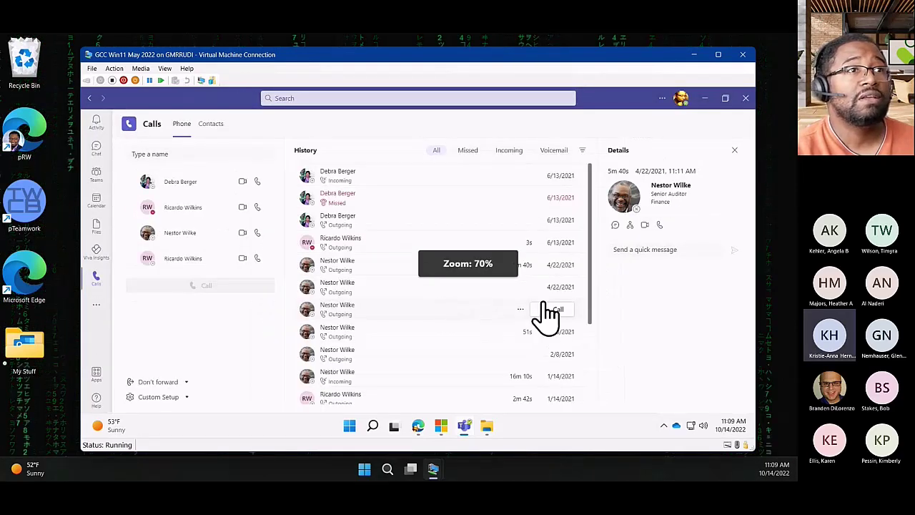
{"action": "key", "text": "ctrl+plus"}
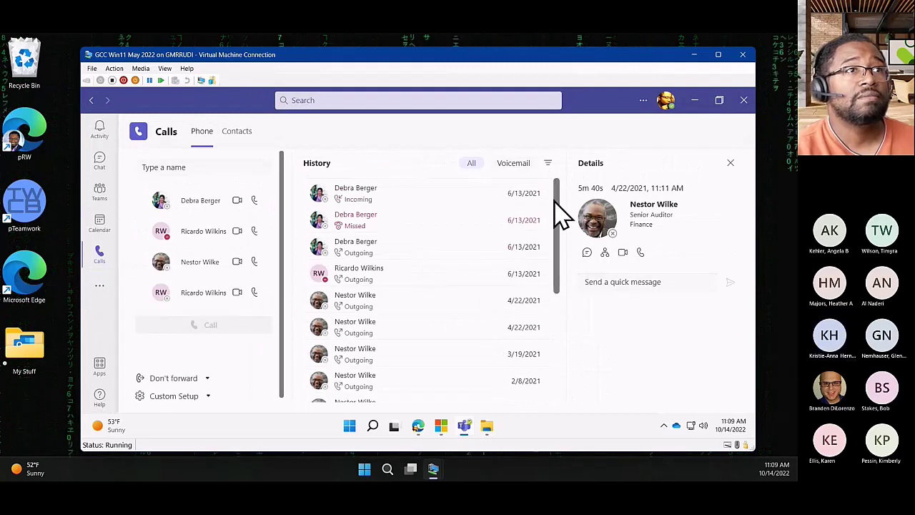
{"action": "key", "text": "ctrl+minus"}
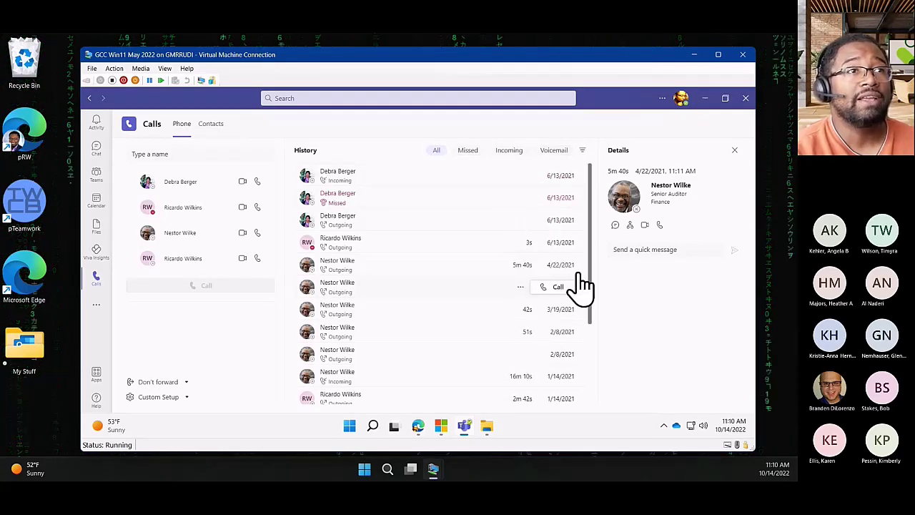
- Open portal.office.com in Microsoft Edge, with the browser window maximized and the vertical tabs pane collapsed
{"action": "left_click", "coordinate": [431, 431]}
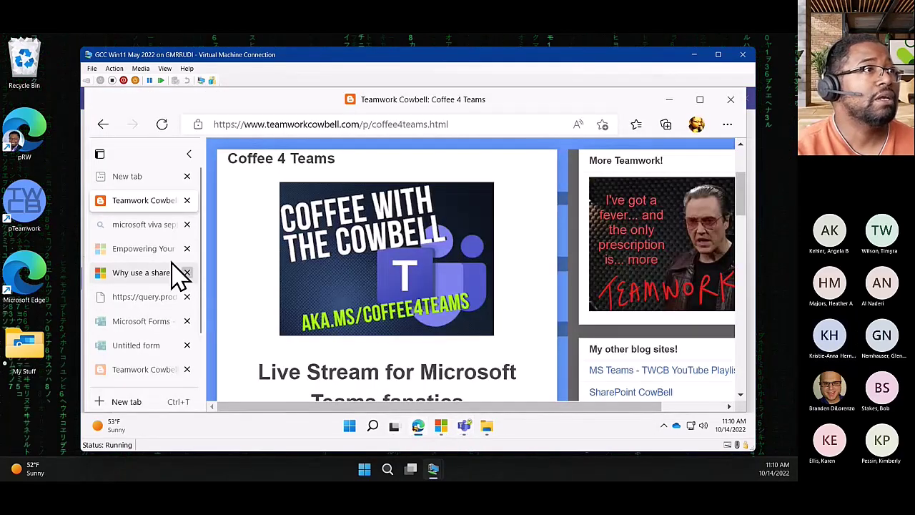
{"action": "left_click", "coordinate": [314, 126]}
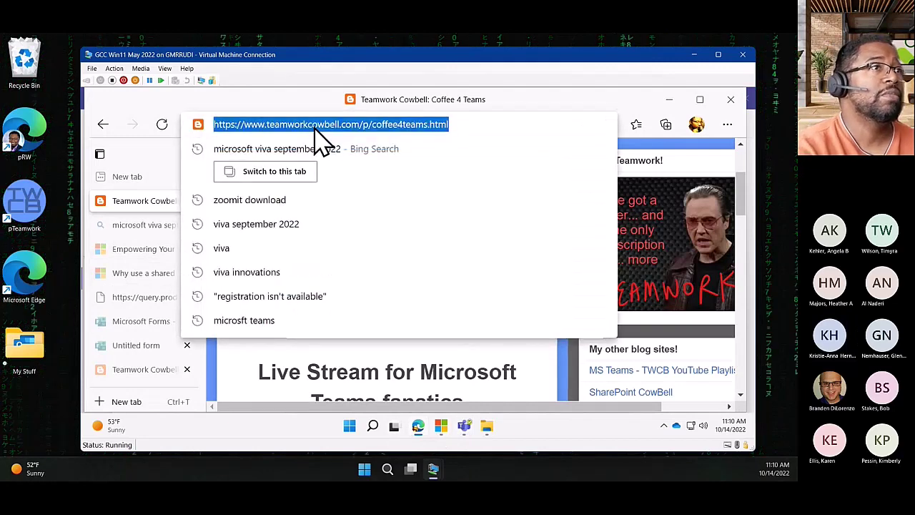
{"action": "type", "text": "portal."}
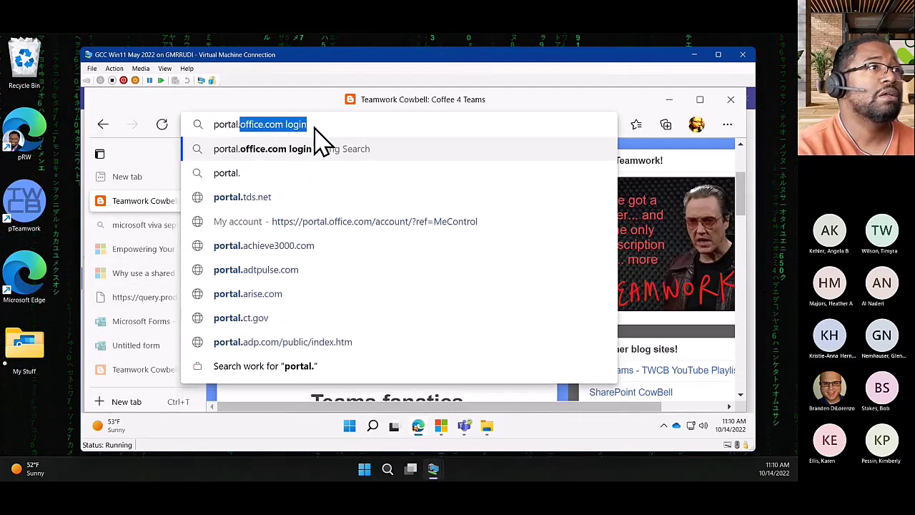
{"action": "type", "text": "office.com"}
{"action": "key", "text": "Return"}
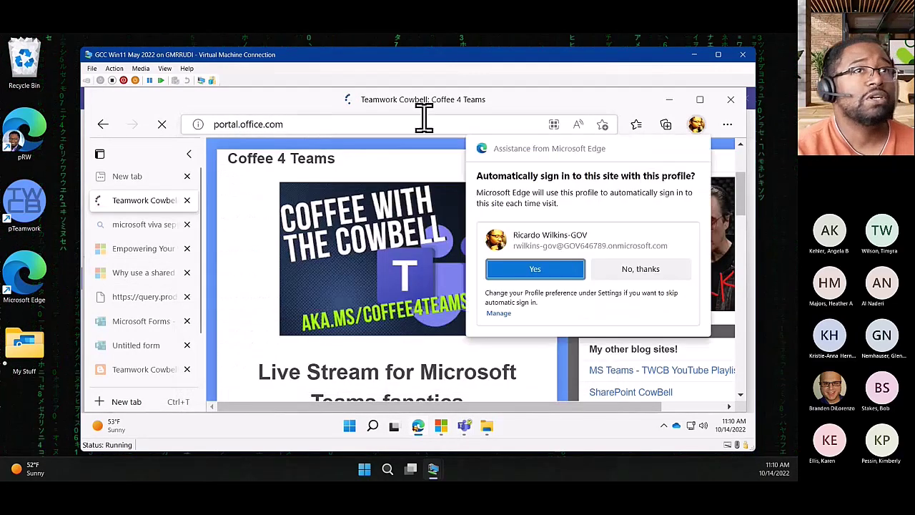
{"action": "left_click", "coordinate": [704, 101]}
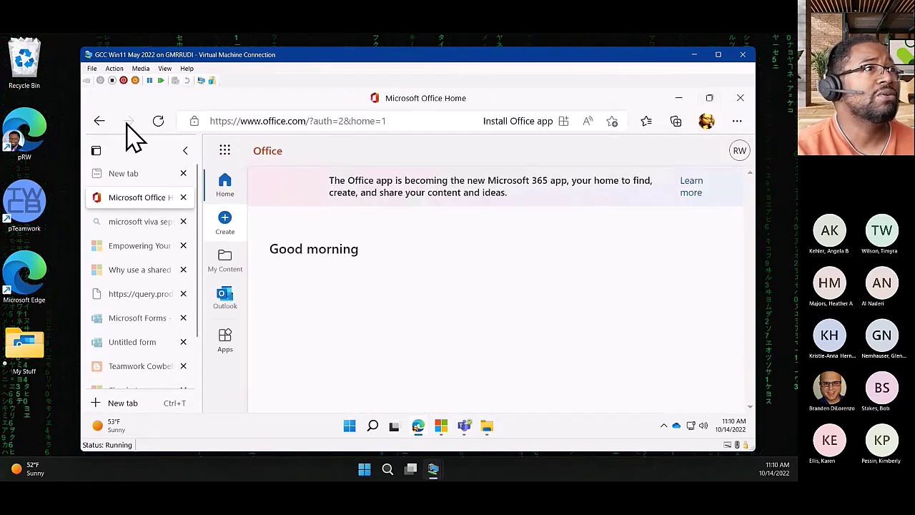
{"action": "left_click", "coordinate": [185, 150]}
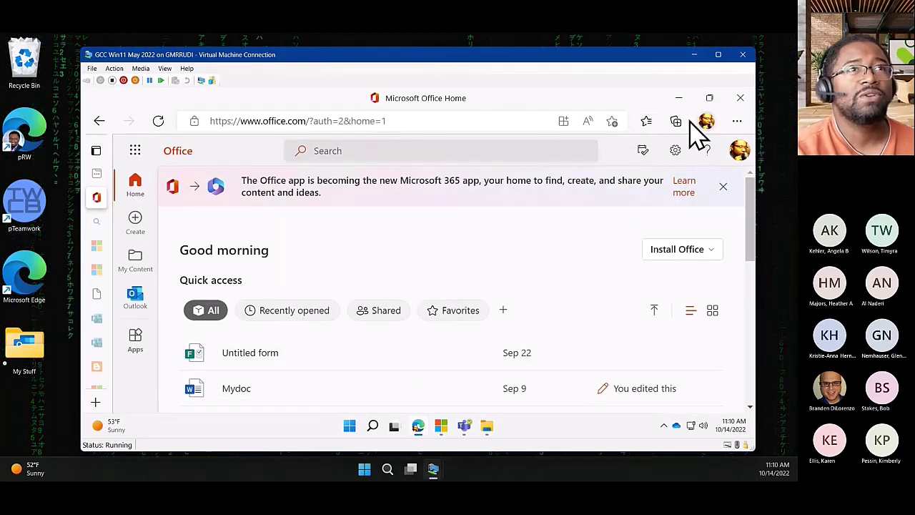
- Examine which apps are offered on the Office home page and in the full app launcher
{"action": "scroll", "coordinate": [189, 275], "scroll_direction": "down", "scroll_amount": 2}
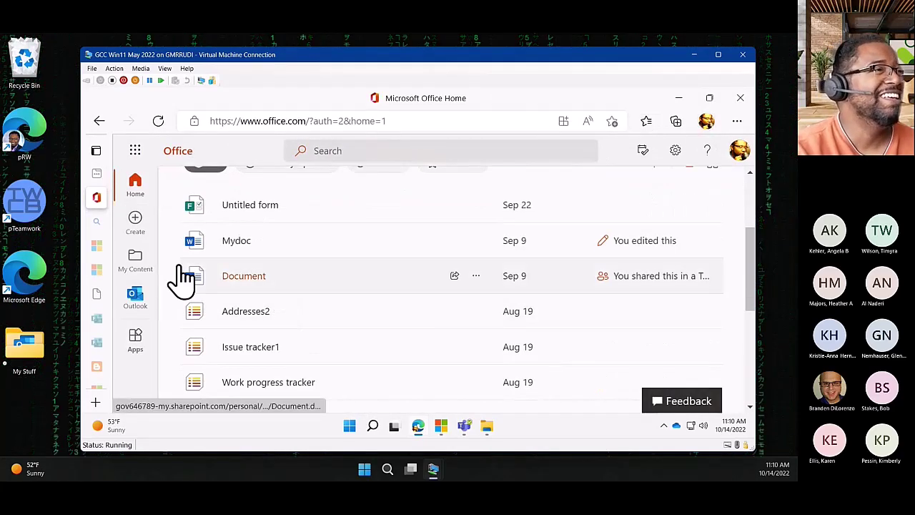
{"action": "left_click", "coordinate": [138, 344]}
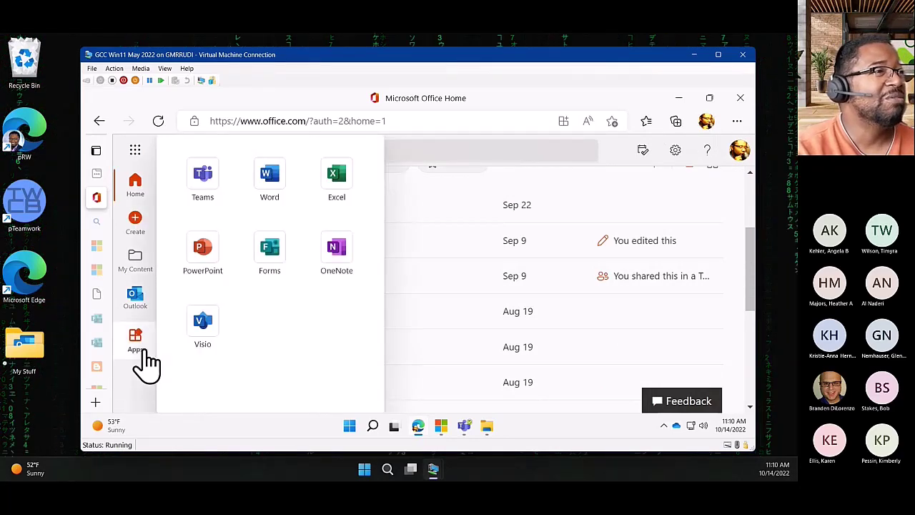
{"action": "left_click", "coordinate": [140, 155]}
{"action": "scroll", "coordinate": [200, 315], "scroll_direction": "down", "scroll_amount": 5}
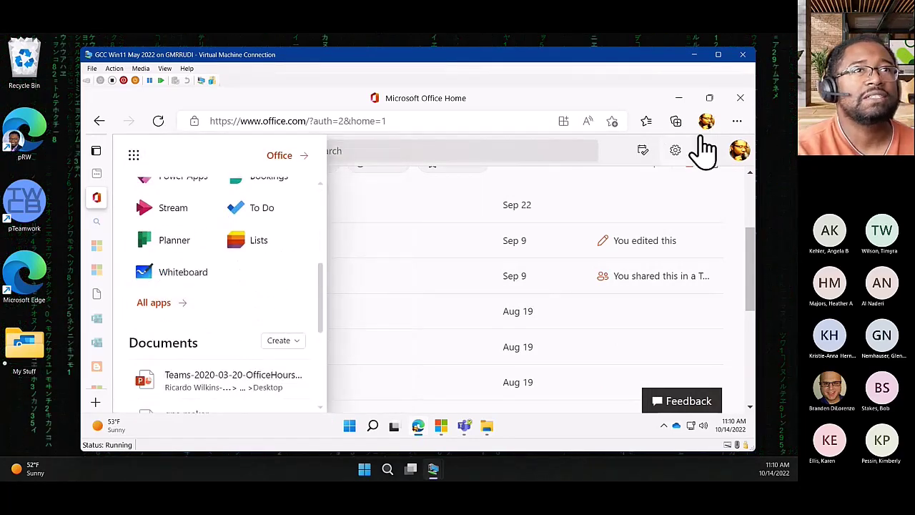
- Open the Office portal in a new Edge window under the administrator profile, accepting automatic sign-in
{"action": "left_click", "coordinate": [707, 120]}
{"action": "left_click", "coordinate": [623, 243]}
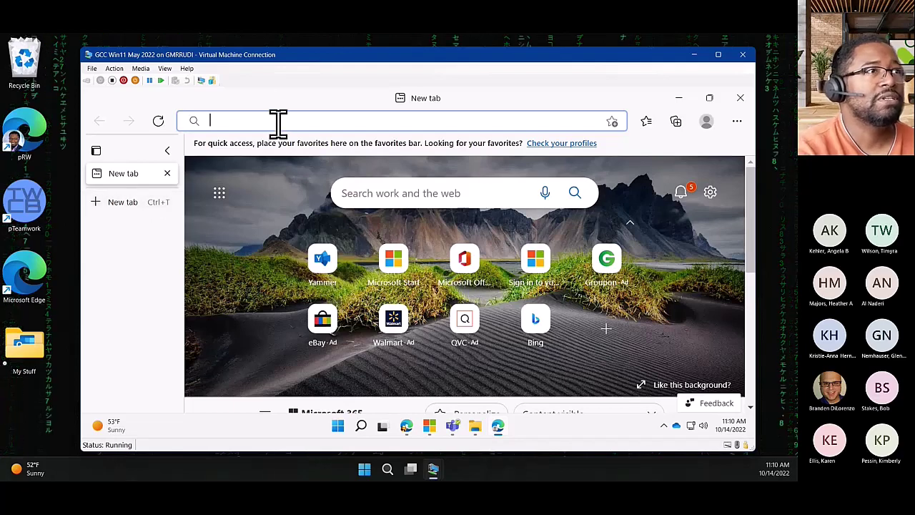
{"action": "type", "text": "por"}
{"action": "key", "text": "Return"}
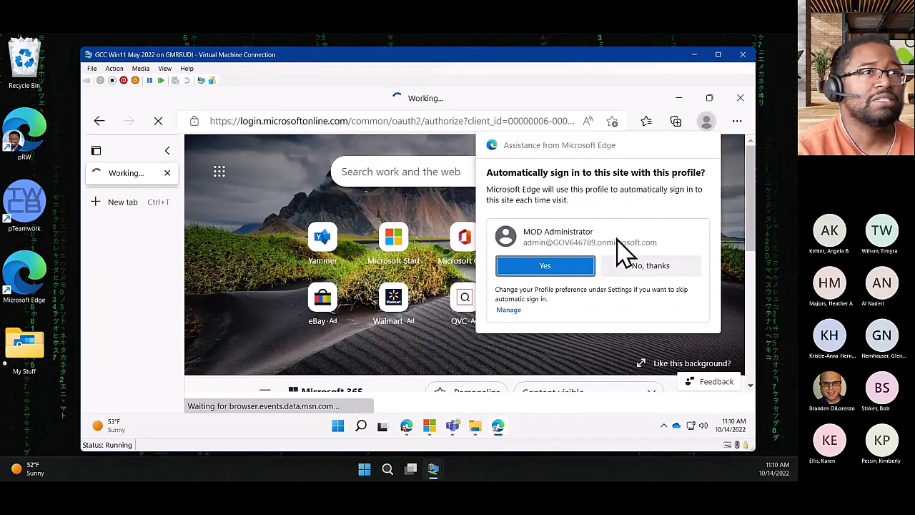
{"action": "left_click", "coordinate": [564, 269]}
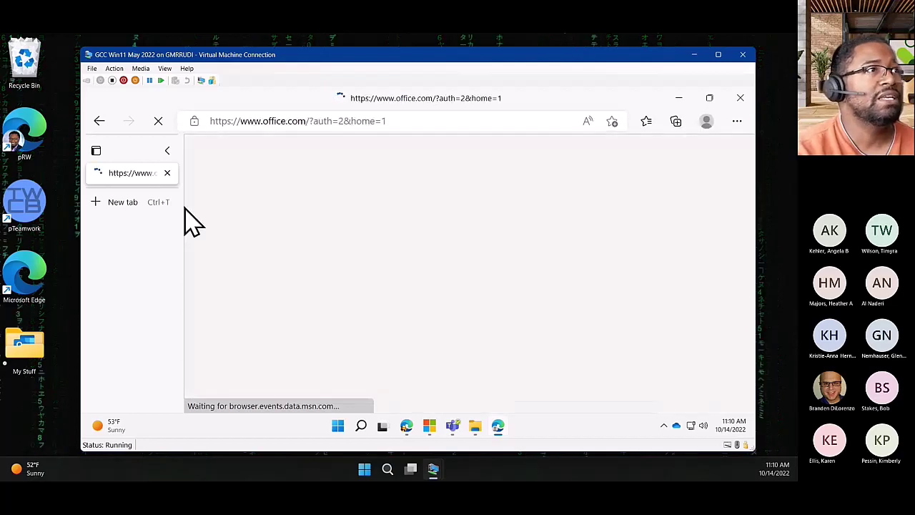
- Look through the Office app launcher and its full app list for the Admin app, and check which browser profile is active
{"action": "left_click", "coordinate": [209, 343]}
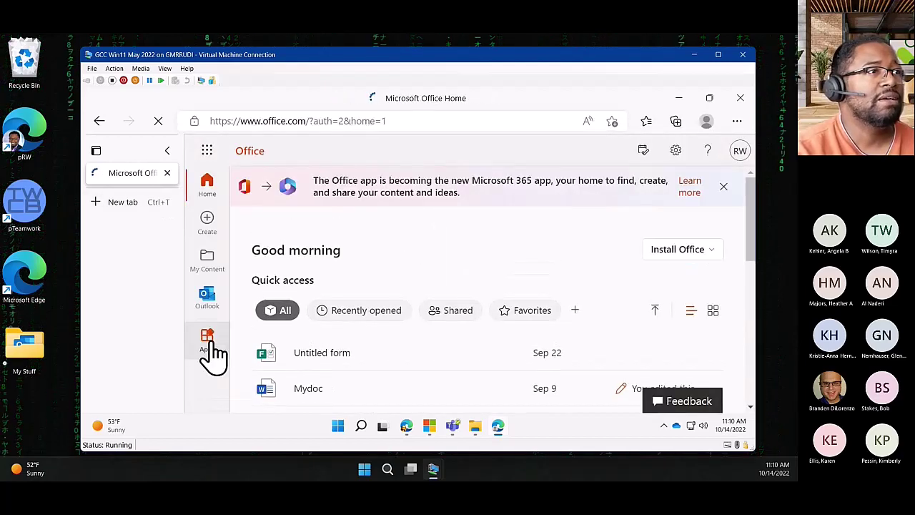
{"action": "left_click", "coordinate": [208, 152]}
{"action": "scroll", "coordinate": [282, 335], "scroll_direction": "down", "scroll_amount": 5}
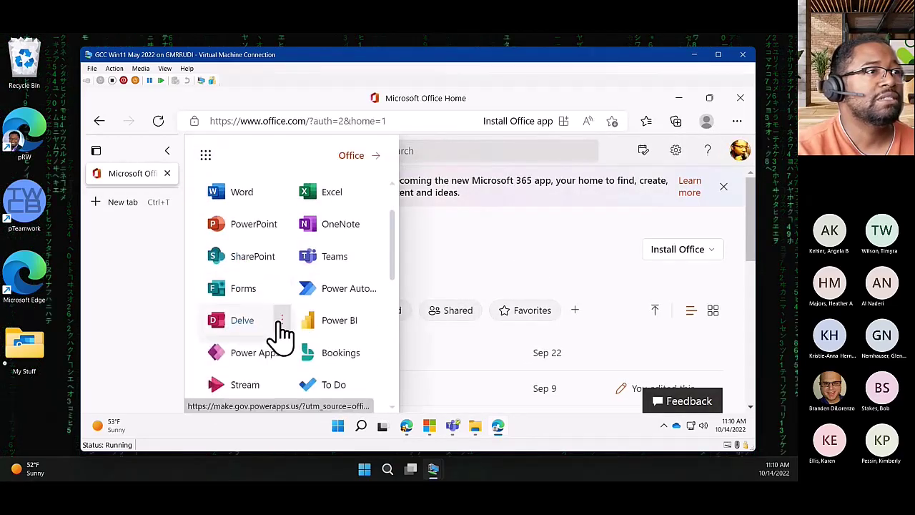
{"action": "scroll", "coordinate": [306, 323], "scroll_direction": "up", "scroll_amount": 4}
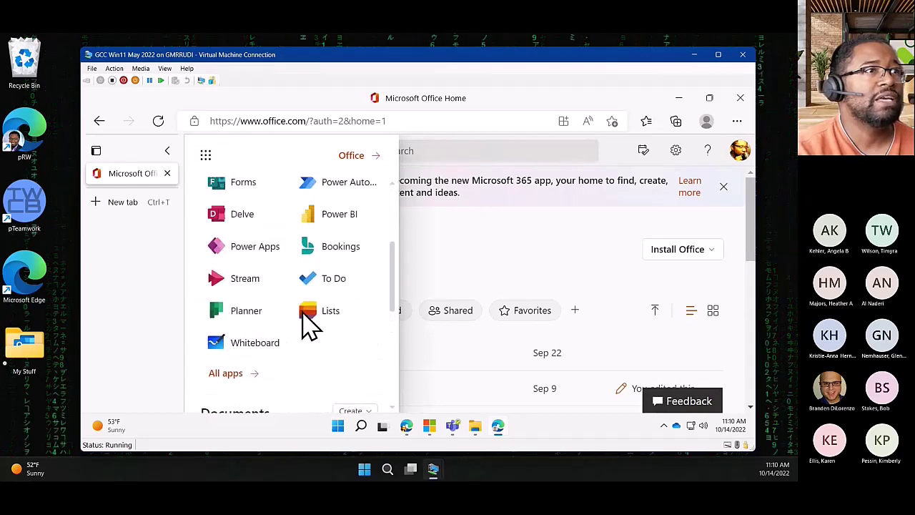
{"action": "left_click", "coordinate": [705, 123]}
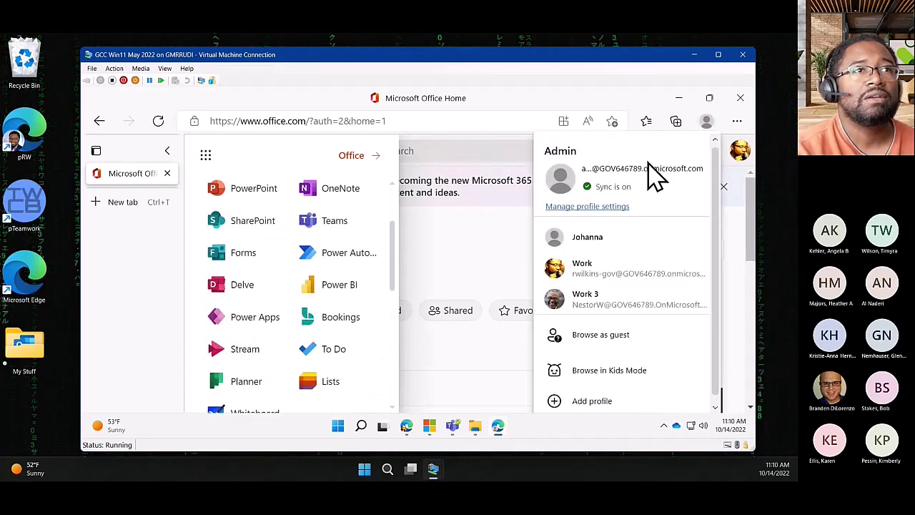
{"action": "scroll", "coordinate": [319, 306], "scroll_direction": "down", "scroll_amount": 3}
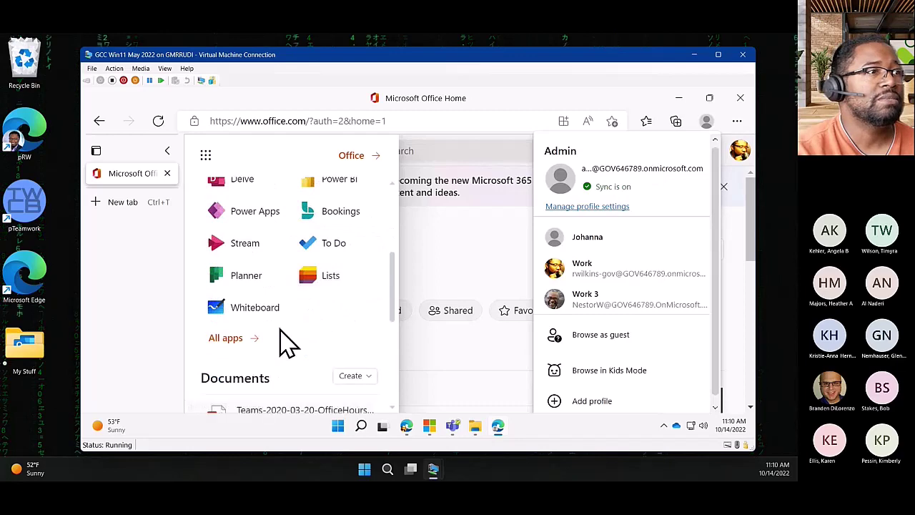
{"action": "left_click", "coordinate": [281, 332]}
{"action": "scroll", "coordinate": [354, 345], "scroll_direction": "down", "scroll_amount": 5}
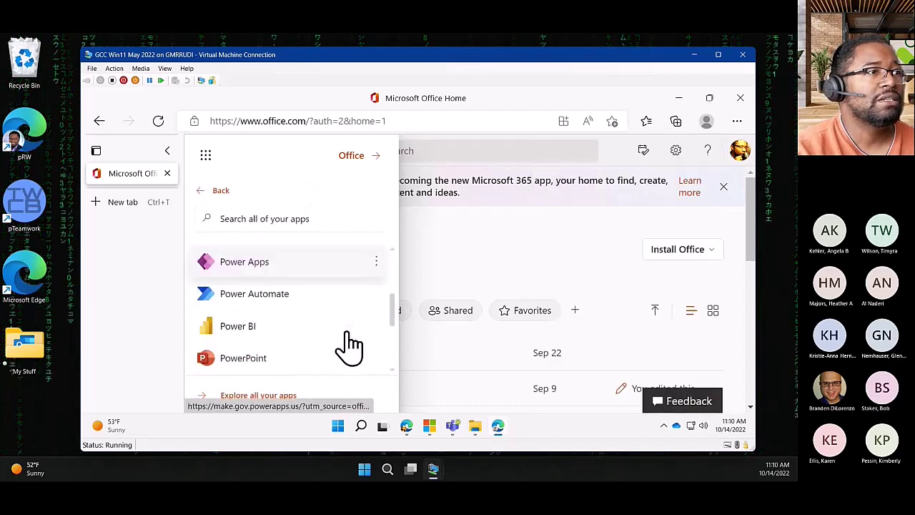
{"action": "scroll", "coordinate": [350, 347], "scroll_direction": "down", "scroll_amount": 8}
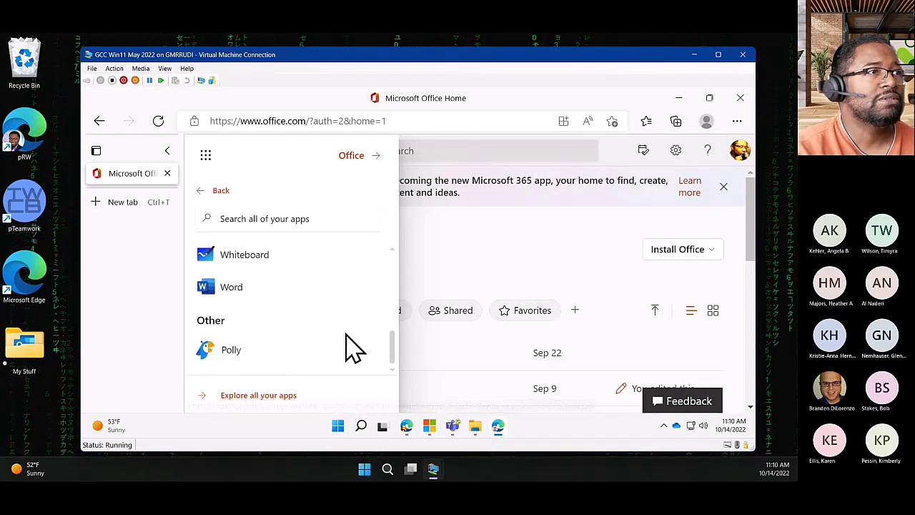
{"action": "scroll", "coordinate": [300, 300], "scroll_direction": "up", "scroll_amount": 4}
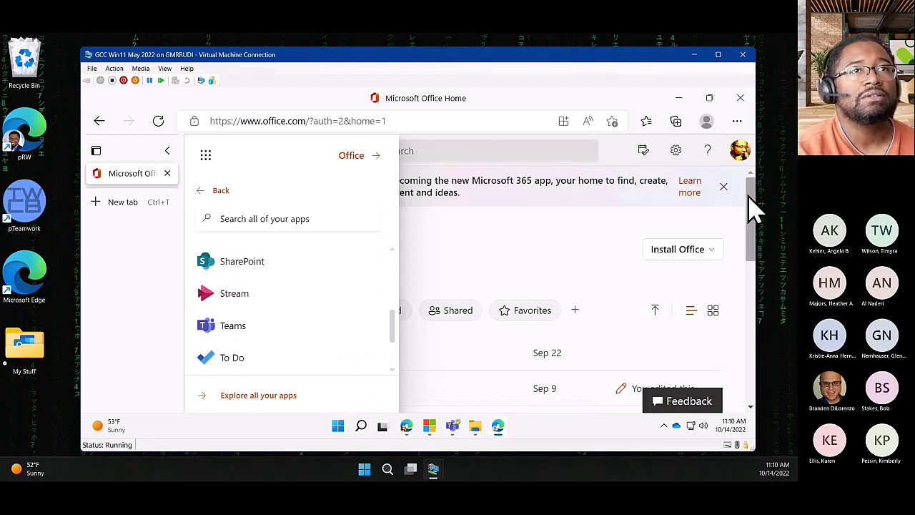
- Switch the Office portal to the Contoso administrator account, signing in with the account password
{"action": "left_click", "coordinate": [741, 153]}
{"action": "left_click", "coordinate": [740, 153]}
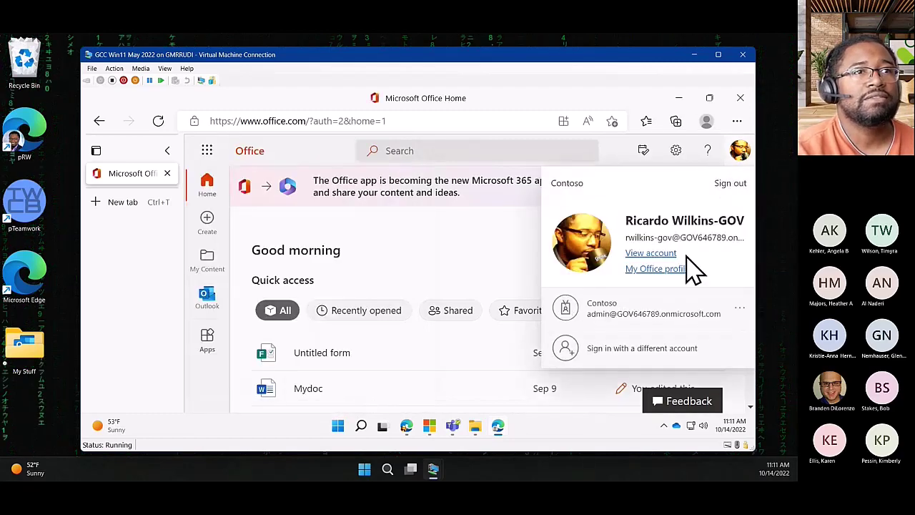
{"action": "left_click", "coordinate": [645, 322]}
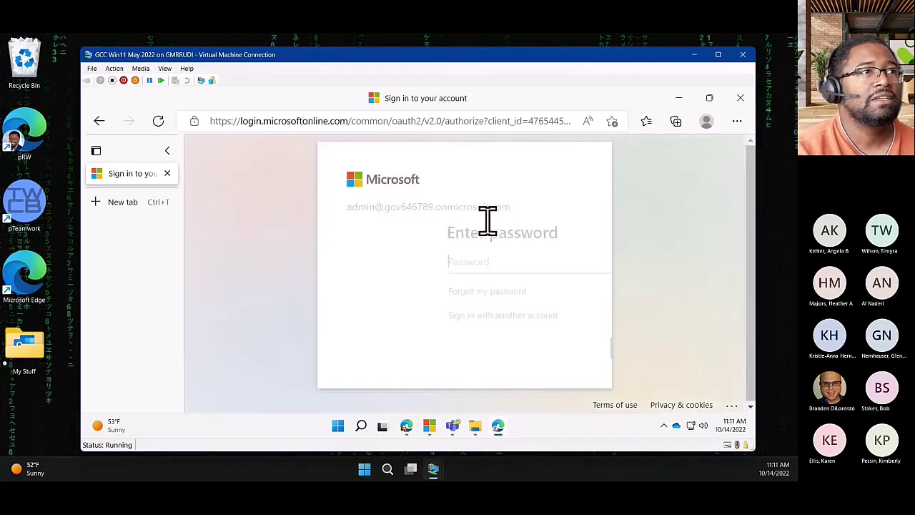
{"action": "left_click", "coordinate": [564, 355]}
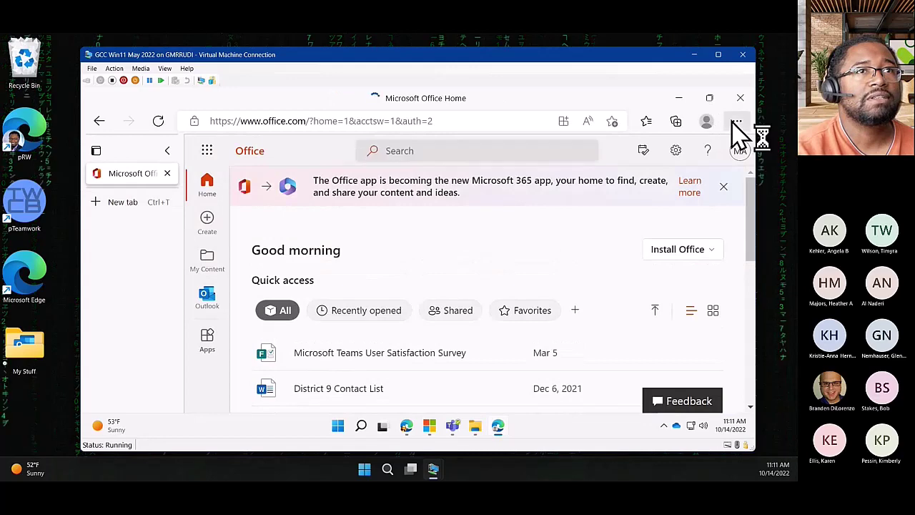
- Reduce the browser zoom of the Office home page by two levels
{"action": "left_click", "coordinate": [736, 121]}
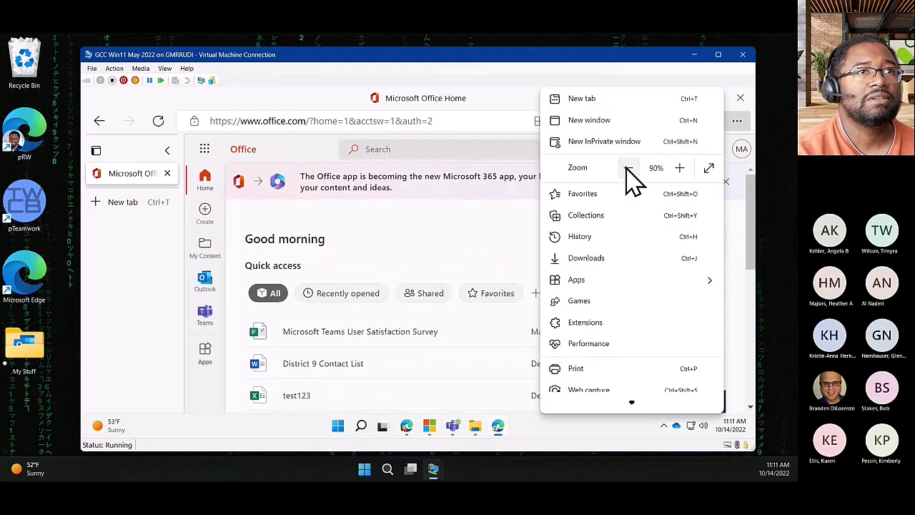
{"action": "left_click", "coordinate": [628, 168]}
{"action": "left_click", "coordinate": [382, 254]}
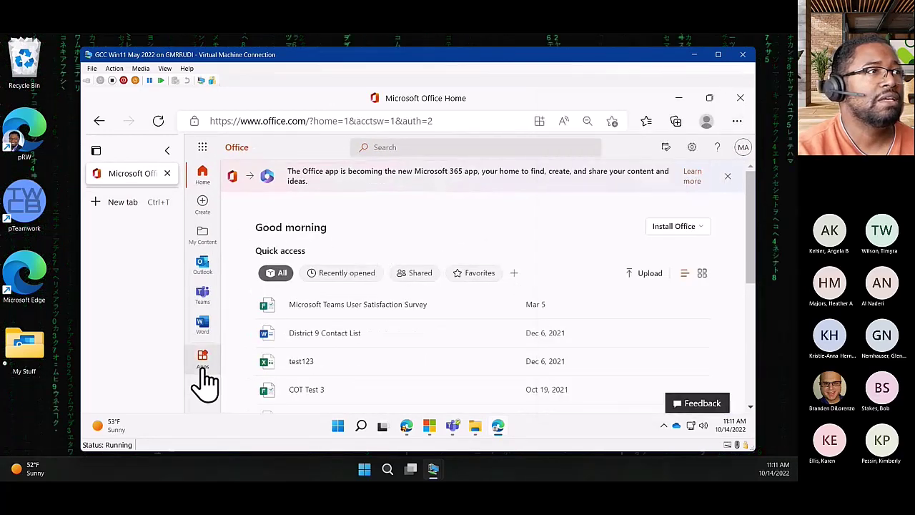
- Open the Microsoft 365 admin center from the Office app launcher, choosing the administrator account for sign-in
{"action": "left_click", "coordinate": [203, 148]}
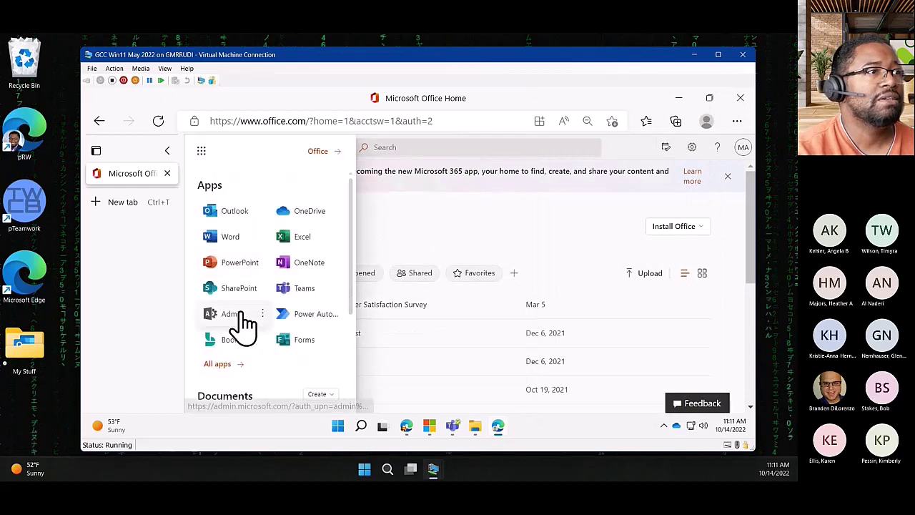
{"action": "left_click", "coordinate": [231, 315]}
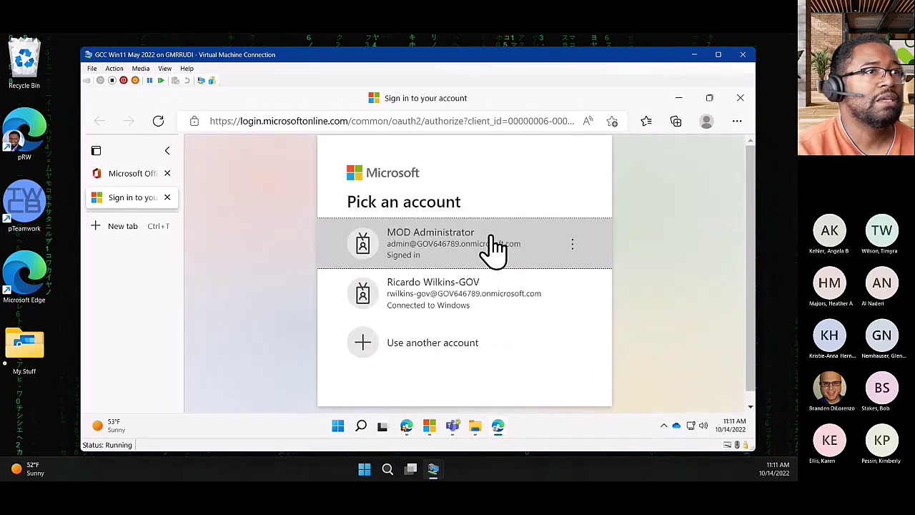
{"action": "left_click", "coordinate": [484, 257]}
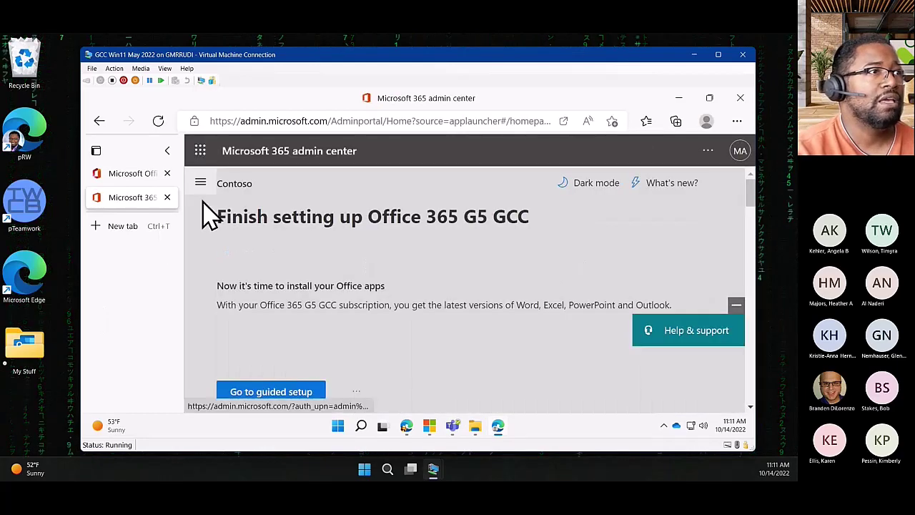
- Open the Teams admin center from the full navigation of the Microsoft 365 admin center, choosing the administrator account for sign-in
{"action": "left_click", "coordinate": [201, 183]}
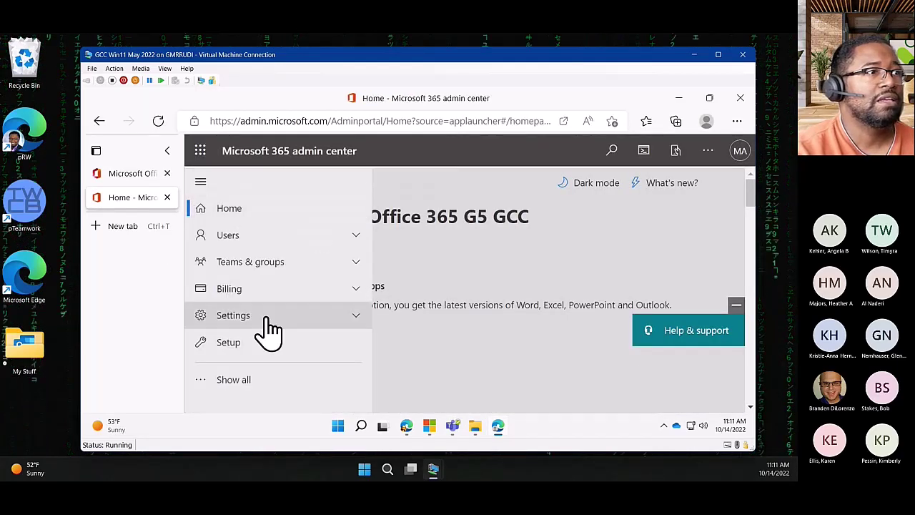
{"action": "left_click", "coordinate": [236, 381]}
{"action": "scroll", "coordinate": [279, 357], "scroll_direction": "down", "scroll_amount": 6}
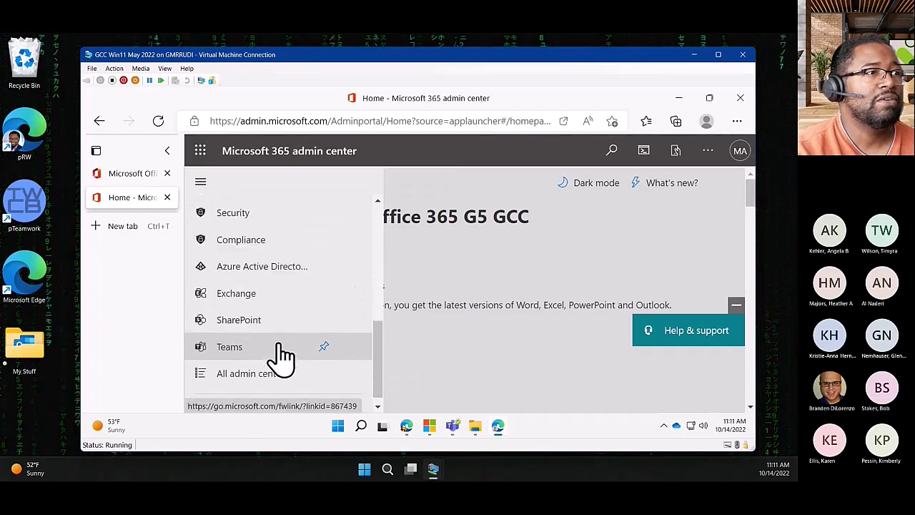
{"action": "left_click", "coordinate": [229, 341]}
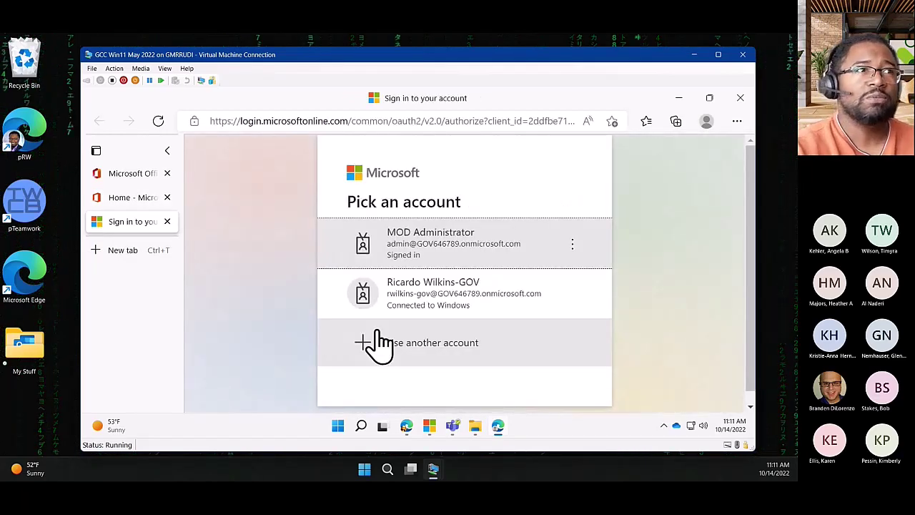
{"action": "left_click", "coordinate": [428, 253]}
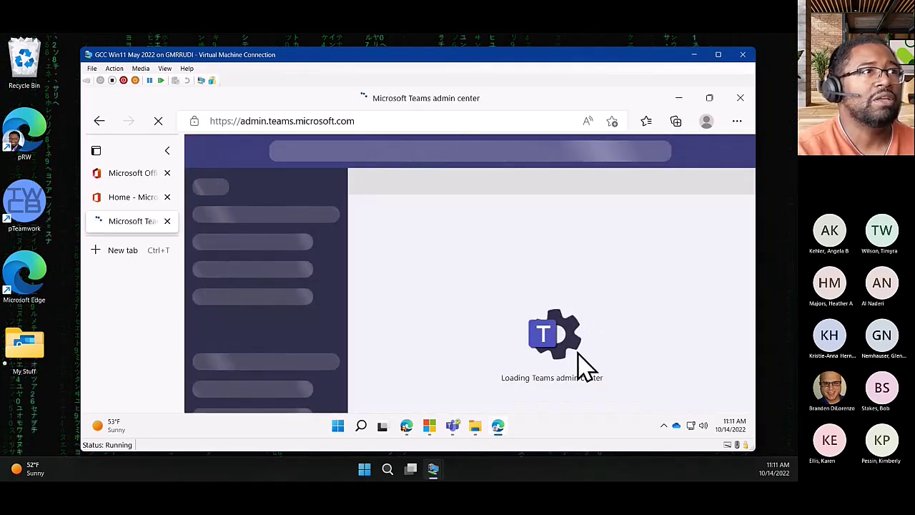
- Collapse the vertical tabs pane and skip the tour for customizing the Teams dashboard widgets
{"action": "left_click", "coordinate": [167, 150]}
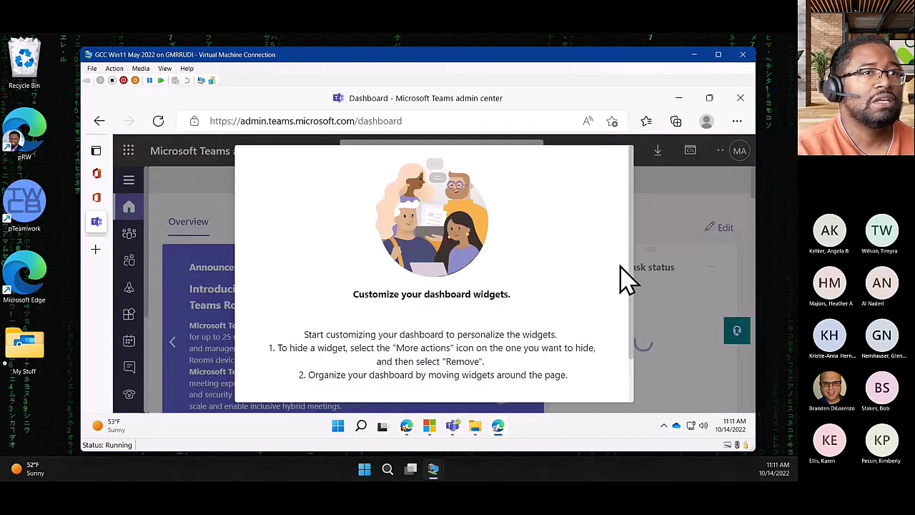
{"action": "left_click_drag", "start_coordinate": [629, 286], "coordinate": [633, 388]}
{"action": "left_click", "coordinate": [632, 391]}
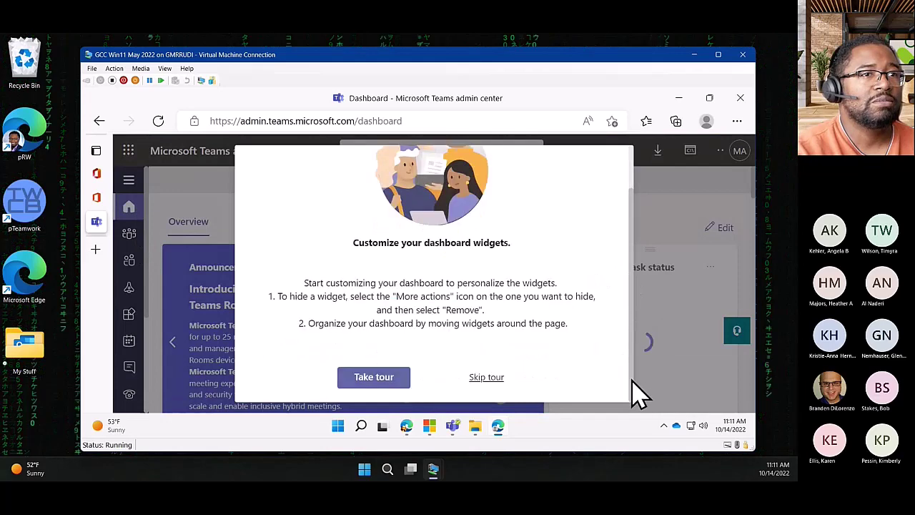
{"action": "left_click", "coordinate": [490, 379]}
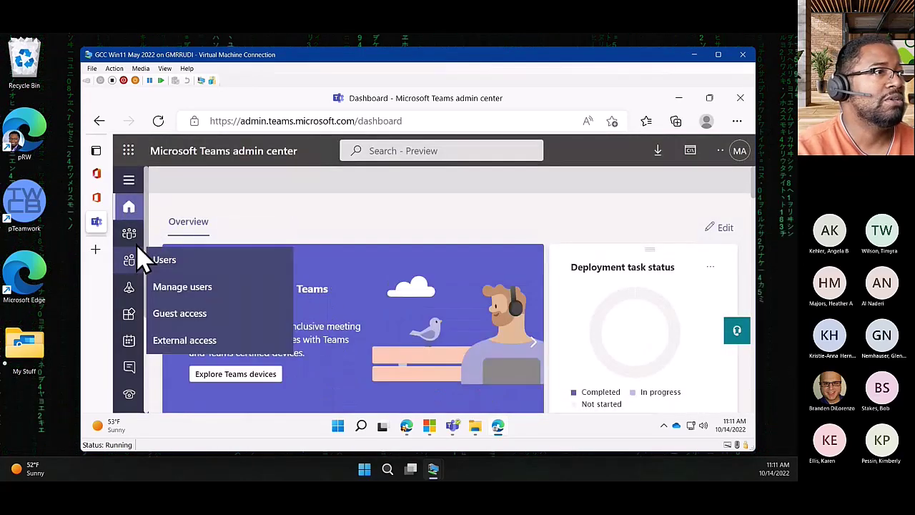
- Examine the Teams admin center's navigation sections, especially the Voice section's entries from Phone numbers to Call queues
{"action": "mouse_move", "coordinate": [133, 238]}
{"action": "mouse_move", "coordinate": [128, 303]}
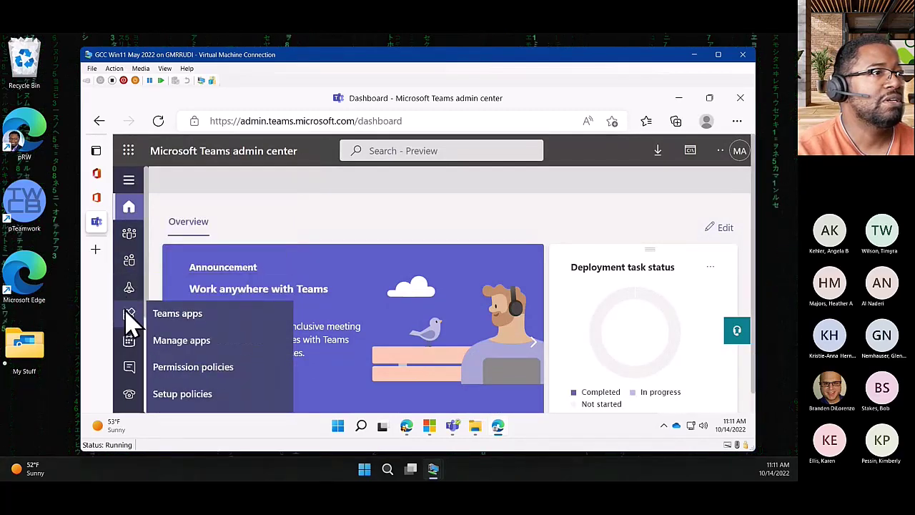
{"action": "mouse_move", "coordinate": [128, 337]}
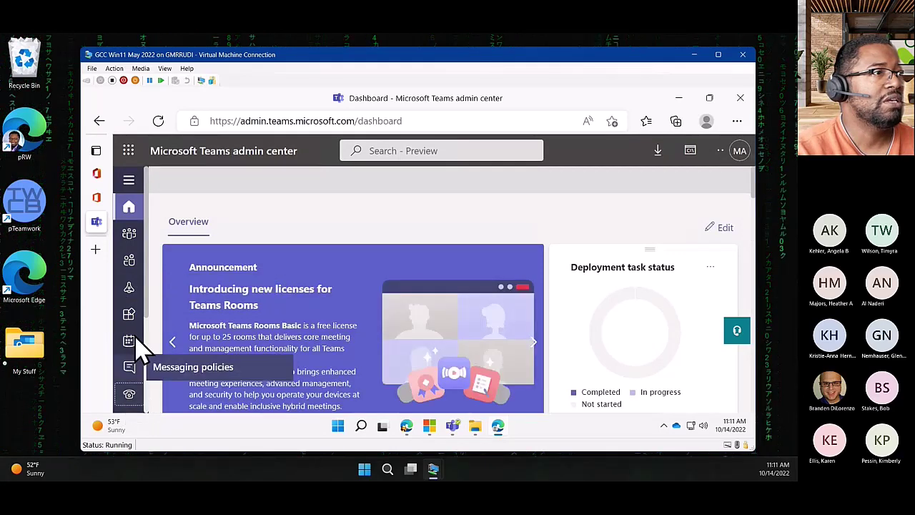
{"action": "scroll", "coordinate": [143, 368], "scroll_direction": "down", "scroll_amount": 2}
{"action": "mouse_move", "coordinate": [131, 265]}
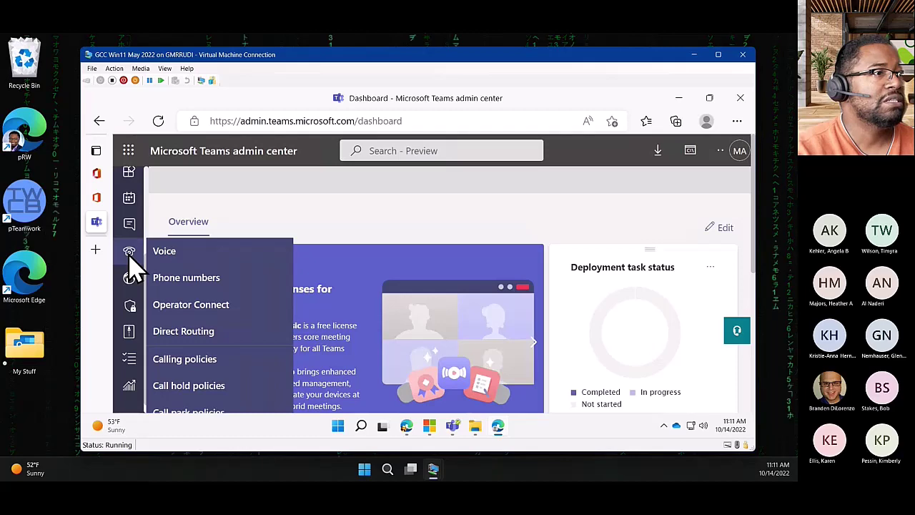
{"action": "scroll", "coordinate": [243, 353], "scroll_direction": "down", "scroll_amount": 3}
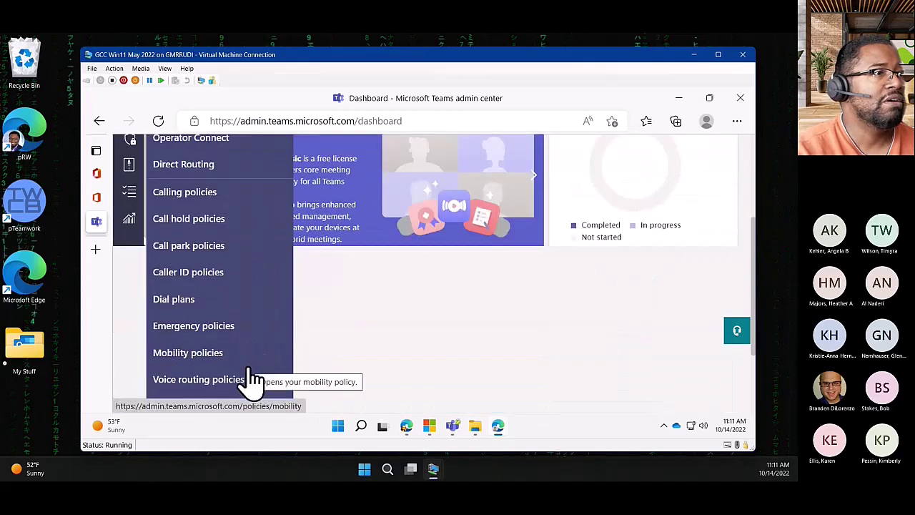
{"action": "scroll", "coordinate": [249, 381], "scroll_direction": "down", "scroll_amount": 1}
{"action": "scroll", "coordinate": [251, 371], "scroll_direction": "down", "scroll_amount": 1}
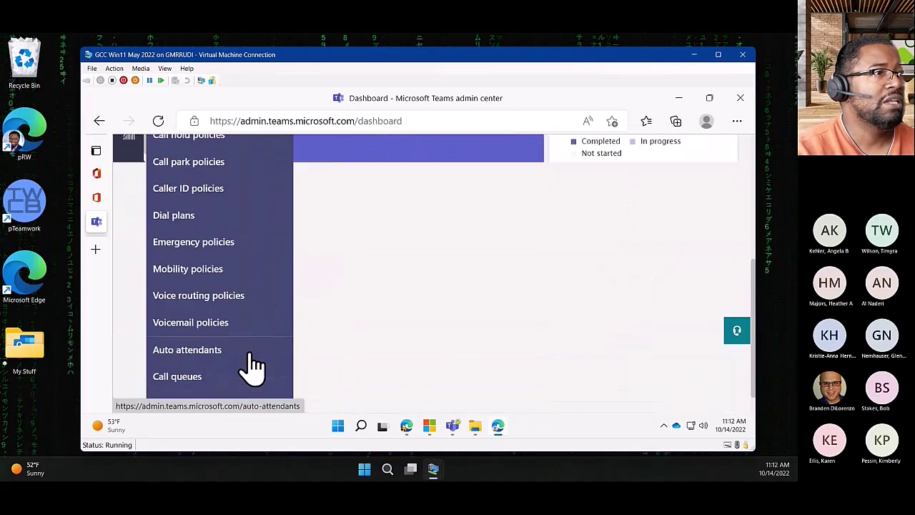
{"action": "scroll", "coordinate": [253, 365], "scroll_direction": "up", "scroll_amount": 5}
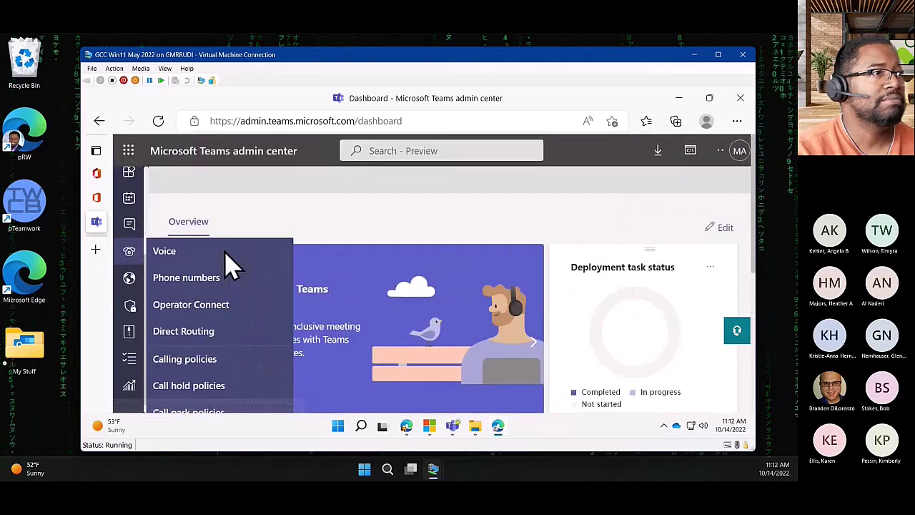
- Open the Phone numbers page in the Voice section and bring its Numbers list into view
{"action": "left_click", "coordinate": [194, 288]}
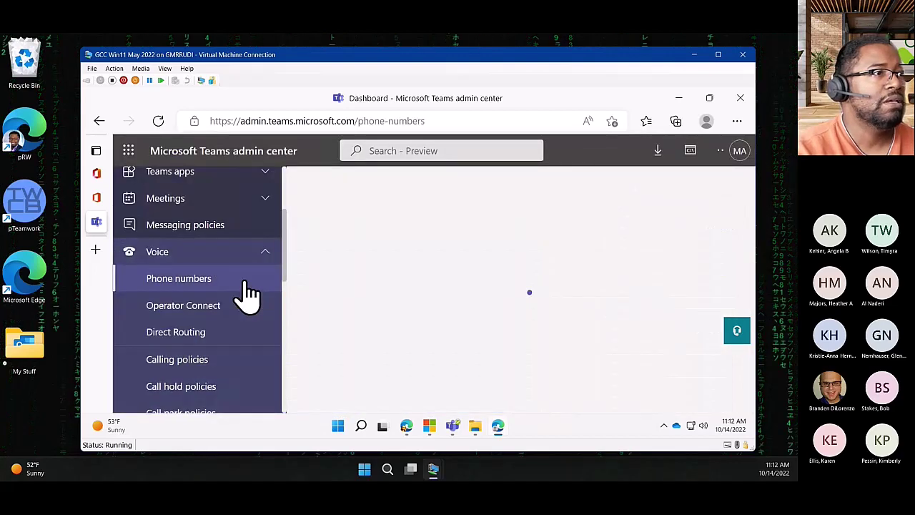
{"action": "scroll", "coordinate": [562, 322], "scroll_direction": "down", "scroll_amount": 1}
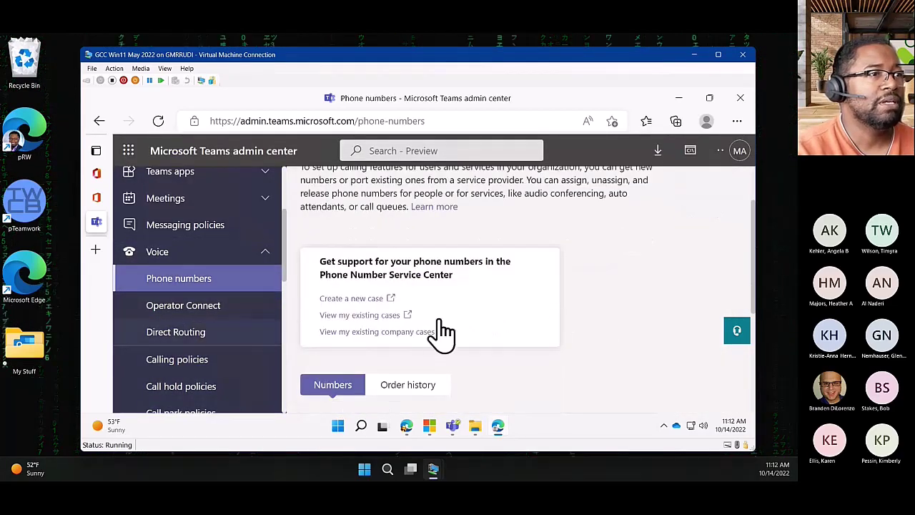
{"action": "scroll", "coordinate": [572, 378], "scroll_direction": "down", "scroll_amount": 1}
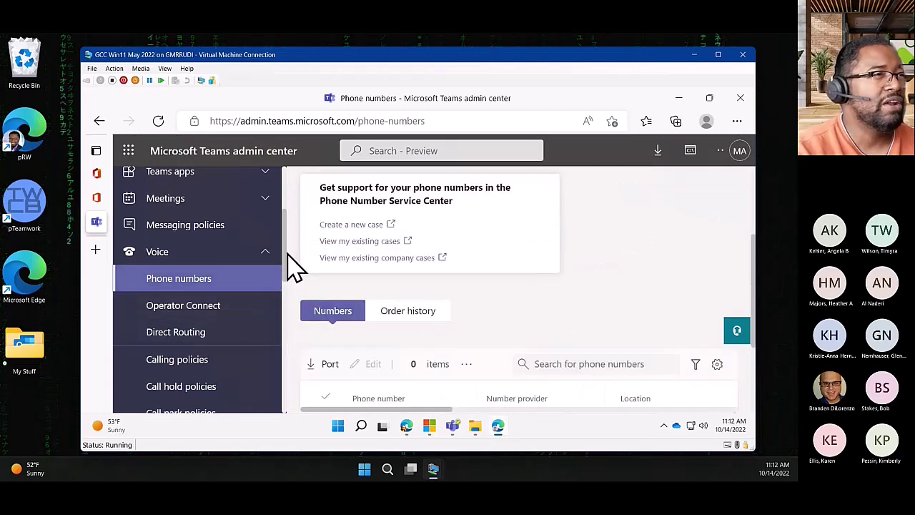
{"action": "mouse_move", "coordinate": [288, 252]}
{"action": "left_mouse_down"}
{"action": "mouse_move", "coordinate": [287, 379]}
{"action": "mouse_move", "coordinate": [292, 249]}
{"action": "left_mouse_up"}
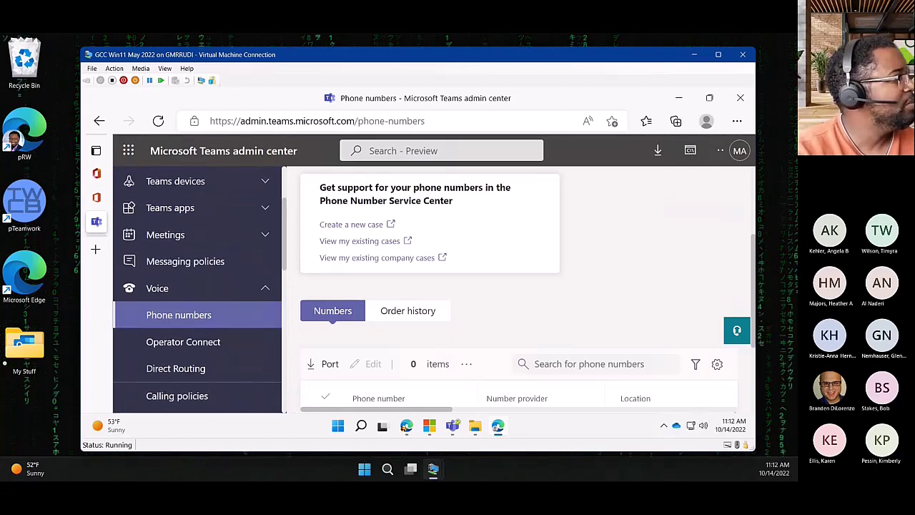
- Switch to Teams to view the Calls app's history, and return to the Phone numbers page in Edge
{"action": "left_click", "coordinate": [453, 429]}
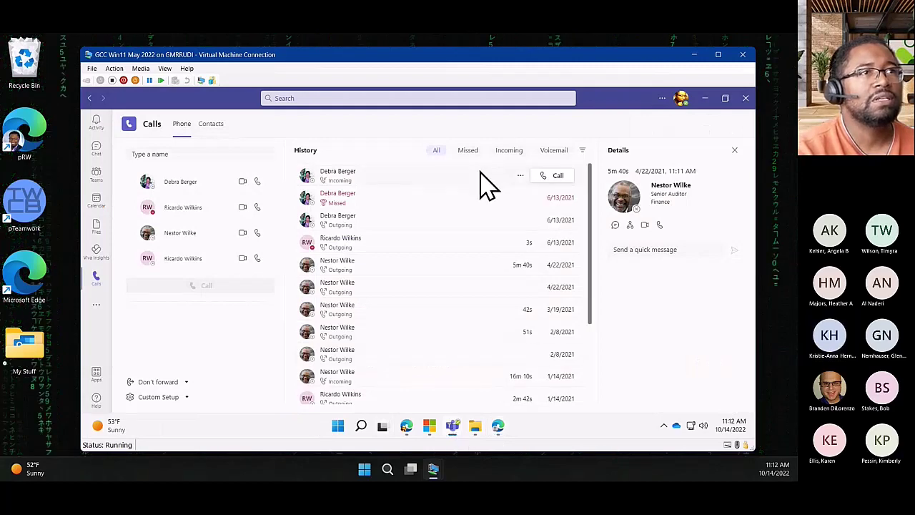
{"action": "left_click", "coordinate": [499, 427]}
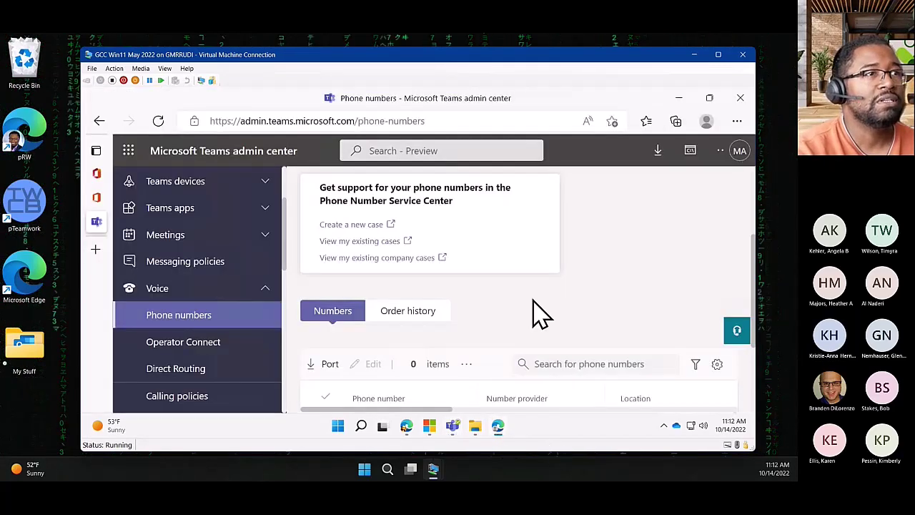
- View the Order history of the phone numbers, and return to the Numbers list
{"action": "left_click", "coordinate": [396, 312]}
{"action": "scroll", "coordinate": [605, 303], "scroll_direction": "down", "scroll_amount": 1}
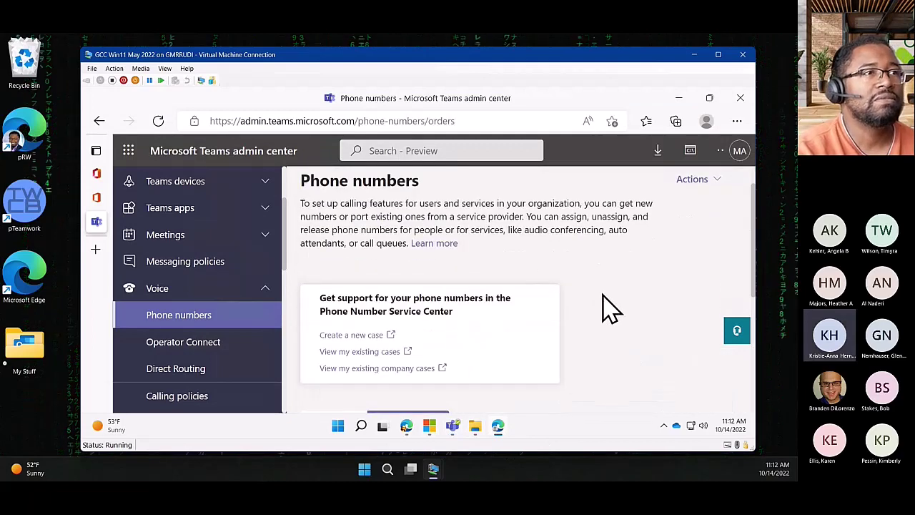
{"action": "scroll", "coordinate": [556, 308], "scroll_direction": "down", "scroll_amount": 1}
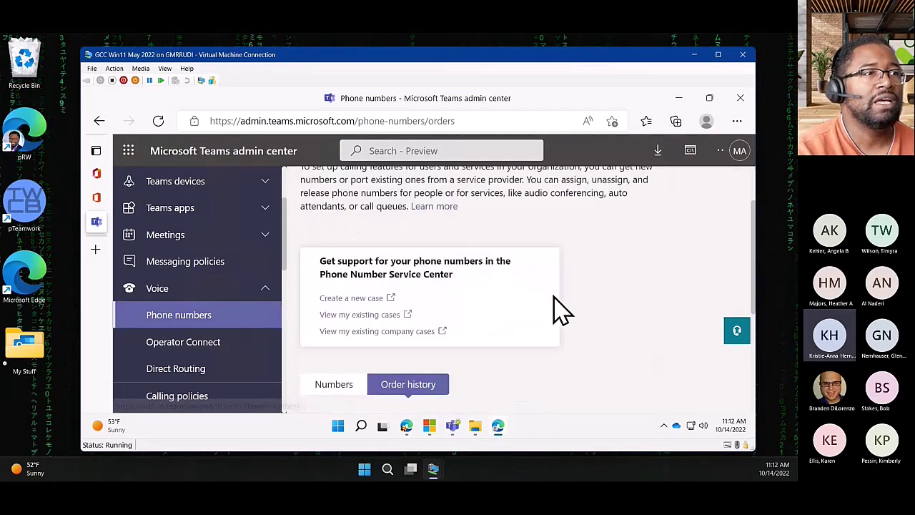
{"action": "scroll", "coordinate": [556, 307], "scroll_direction": "down", "scroll_amount": 5}
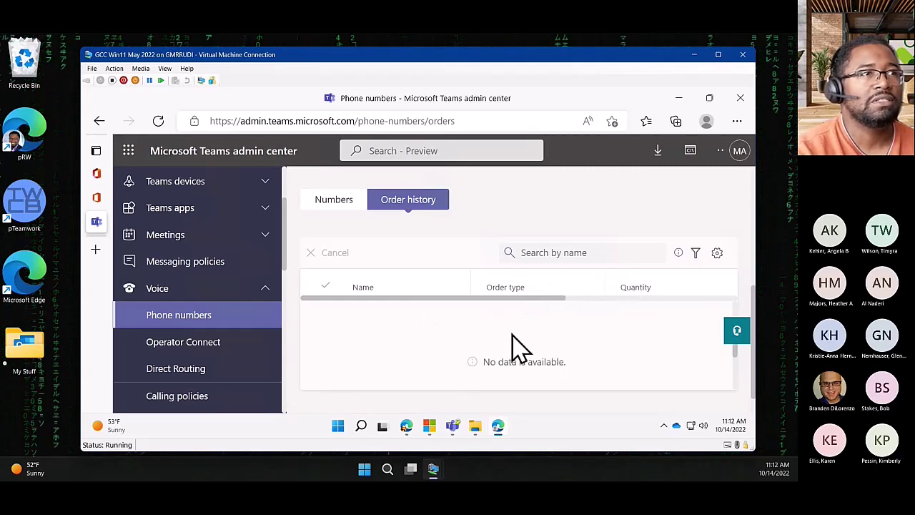
{"action": "left_click", "coordinate": [342, 208]}
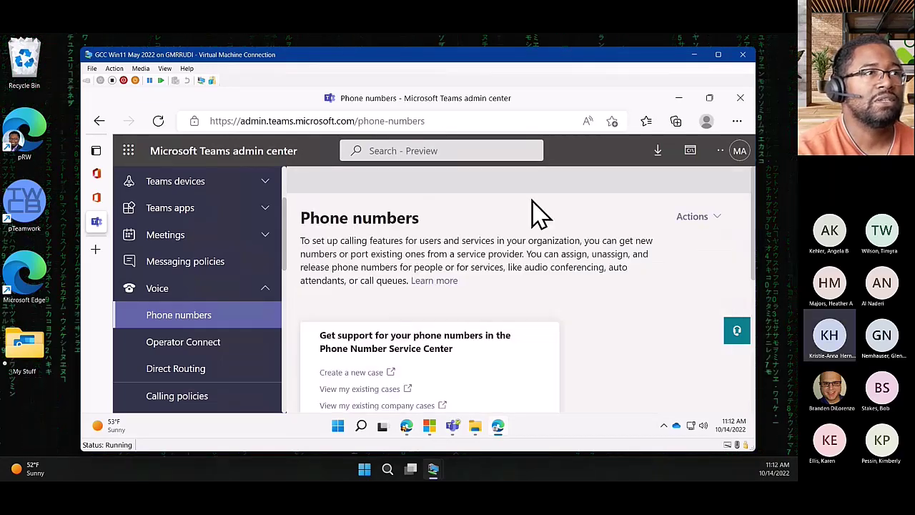
{"action": "scroll", "coordinate": [638, 348], "scroll_direction": "down", "scroll_amount": 3}
{"action": "scroll", "coordinate": [638, 347], "scroll_direction": "down", "scroll_amount": 3}
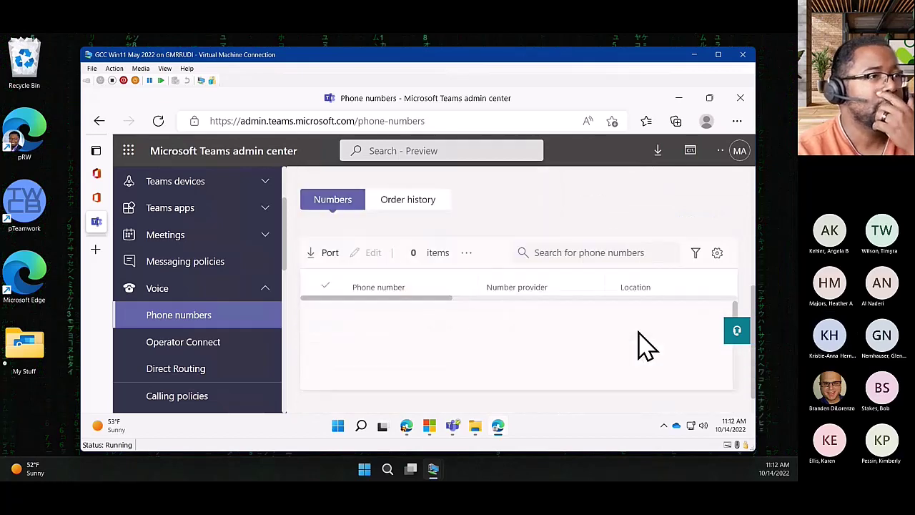
- Review the admin center navigation down to Planning, and expand the Teams devices, Users and Teams sections
{"action": "scroll", "coordinate": [246, 369], "scroll_direction": "down", "scroll_amount": 5}
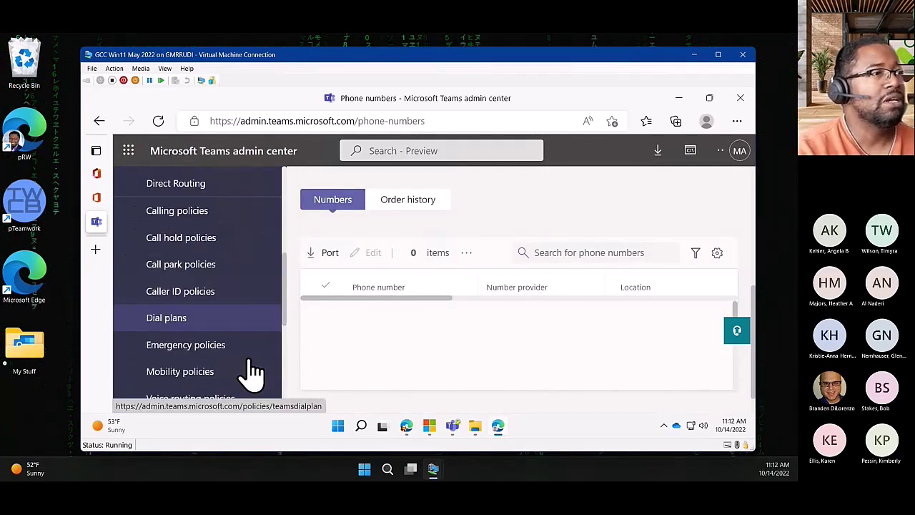
{"action": "scroll", "coordinate": [241, 355], "scroll_direction": "down", "scroll_amount": 2}
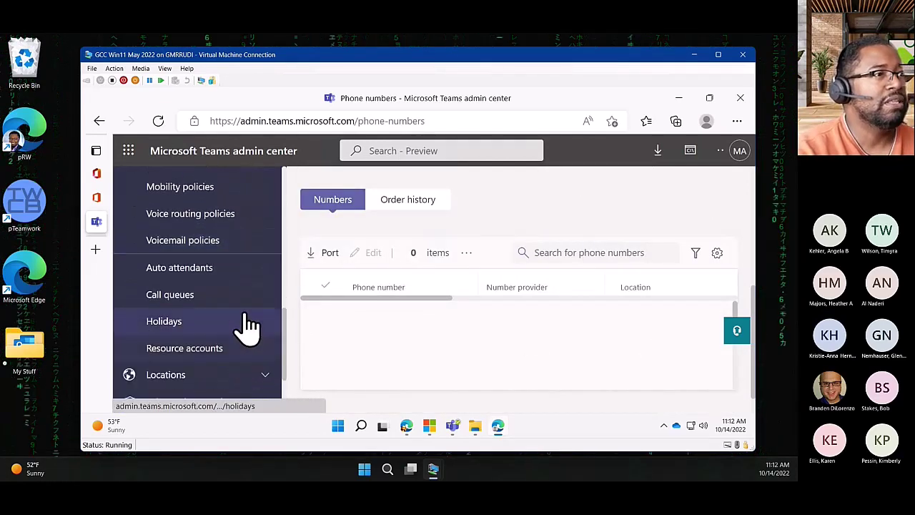
{"action": "scroll", "coordinate": [246, 336], "scroll_direction": "down", "scroll_amount": 2}
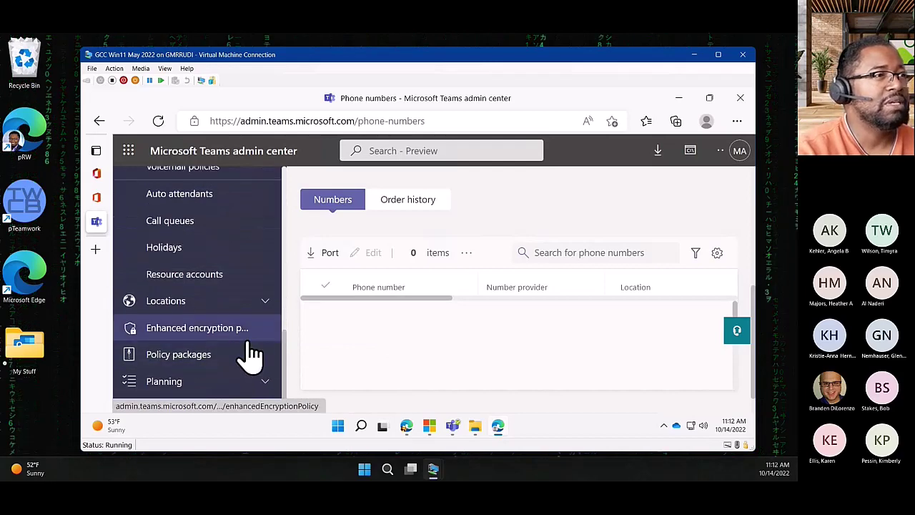
{"action": "scroll", "coordinate": [222, 327], "scroll_direction": "up", "scroll_amount": 9}
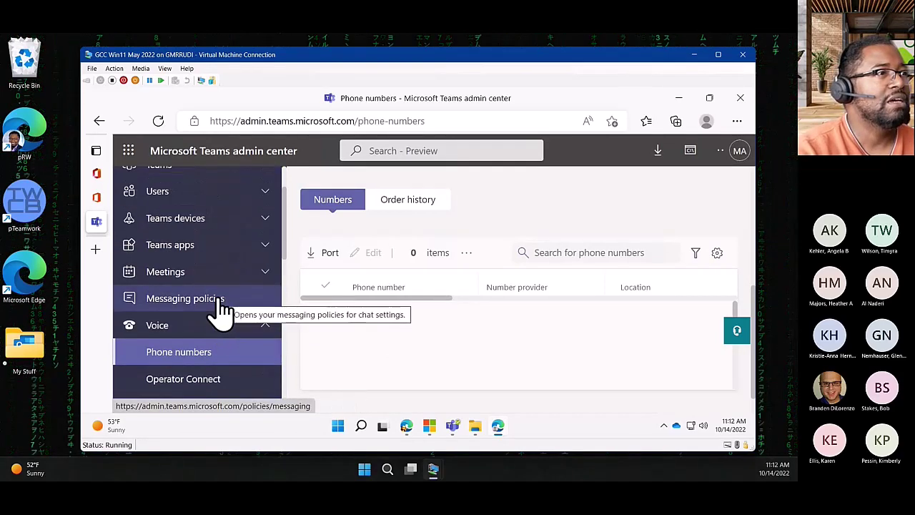
{"action": "scroll", "coordinate": [218, 254], "scroll_direction": "up", "scroll_amount": 1}
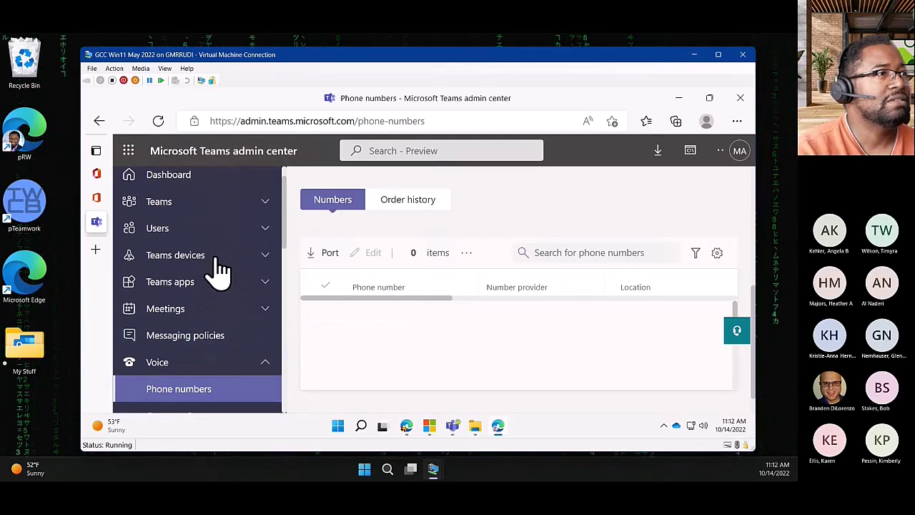
{"action": "left_click", "coordinate": [225, 259]}
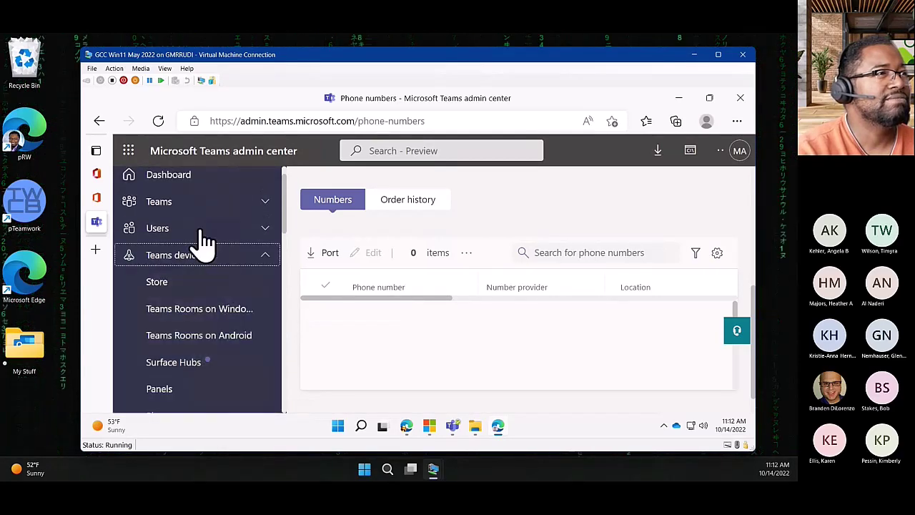
{"action": "left_click", "coordinate": [203, 230]}
{"action": "left_click", "coordinate": [222, 205]}
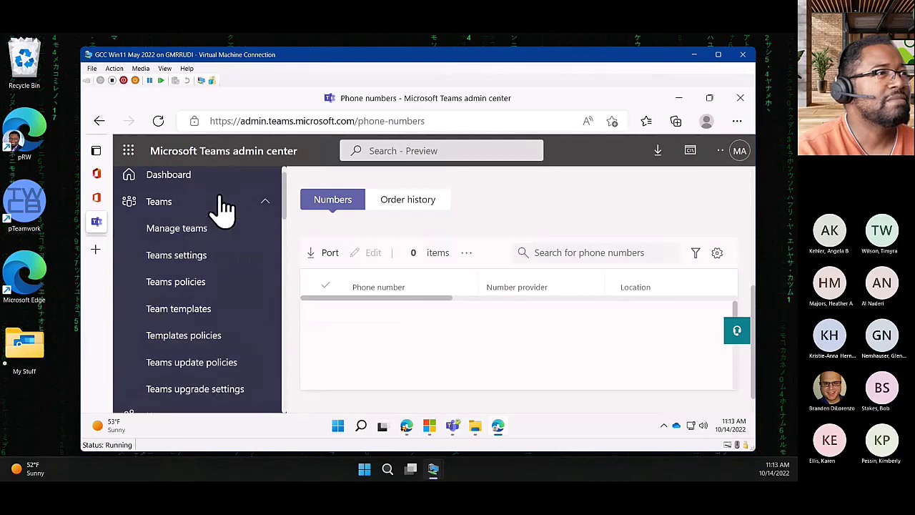
- Open the Manage teams page from the Teams section and bring its users summary into view
{"action": "scroll", "coordinate": [250, 315], "scroll_direction": "down", "scroll_amount": 1}
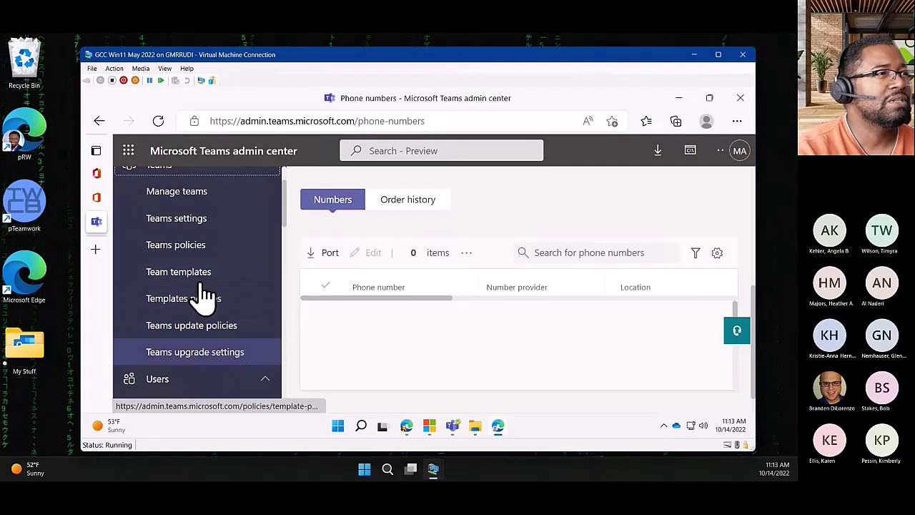
{"action": "scroll", "coordinate": [204, 286], "scroll_direction": "up", "scroll_amount": 1}
{"action": "left_click", "coordinate": [208, 231]}
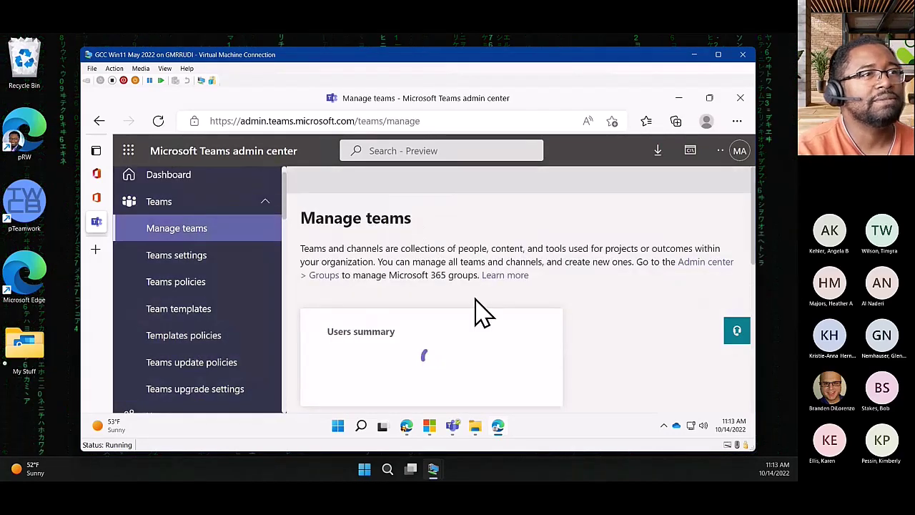
{"action": "scroll", "coordinate": [590, 347], "scroll_direction": "down", "scroll_amount": 1}
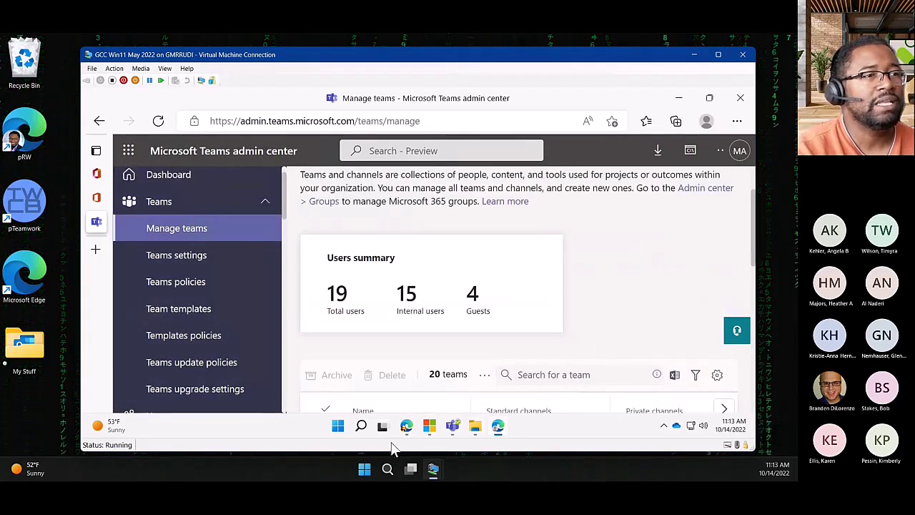
- Switch to Teams and show the details of the outgoing 6/13/2021 call just below the missed call in the Calls history
{"action": "left_click", "coordinate": [451, 427]}
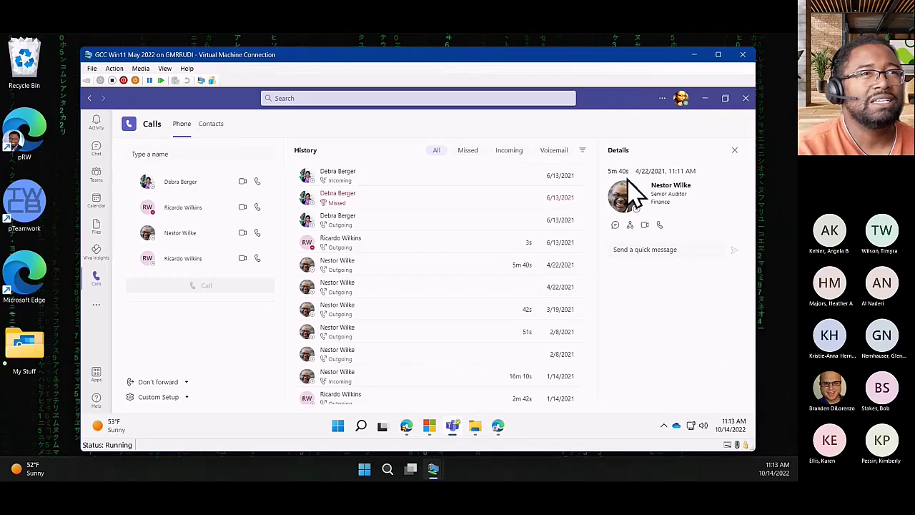
{"action": "left_click", "coordinate": [394, 222]}
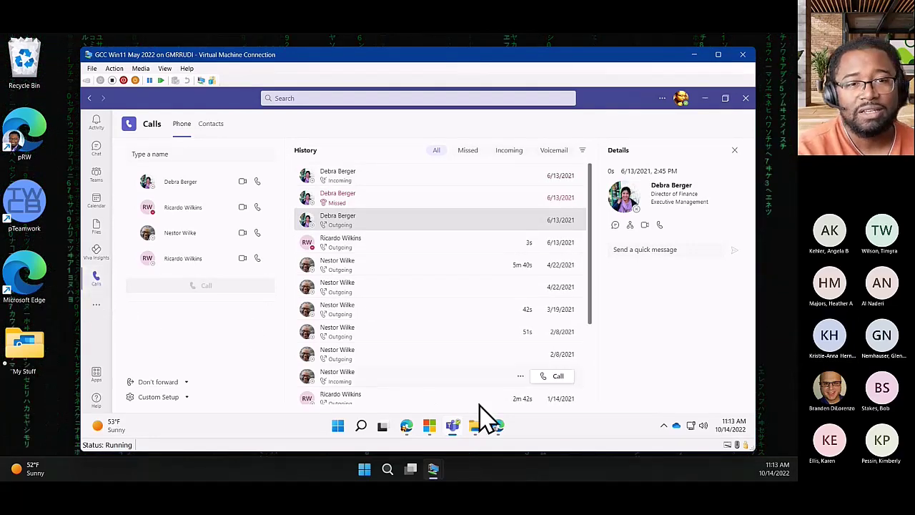
{"action": "mouse_move", "coordinate": [498, 425]}
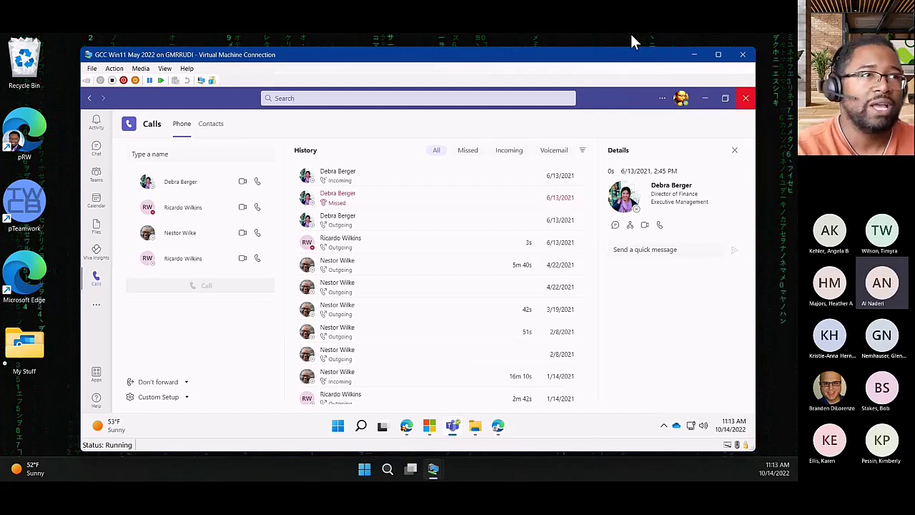
- View the teams list and the calendar, and look through the recent meeting conversations in Chat
{"action": "left_click", "coordinate": [97, 176]}
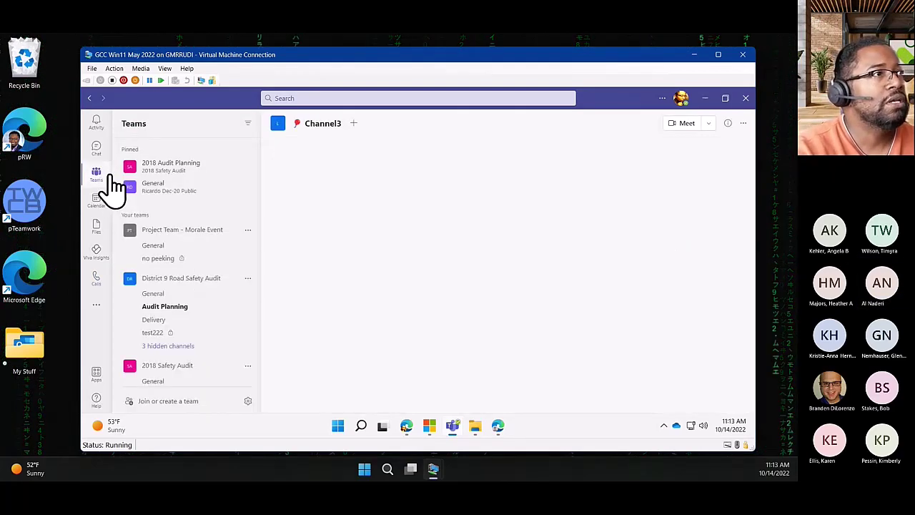
{"action": "left_click", "coordinate": [98, 203]}
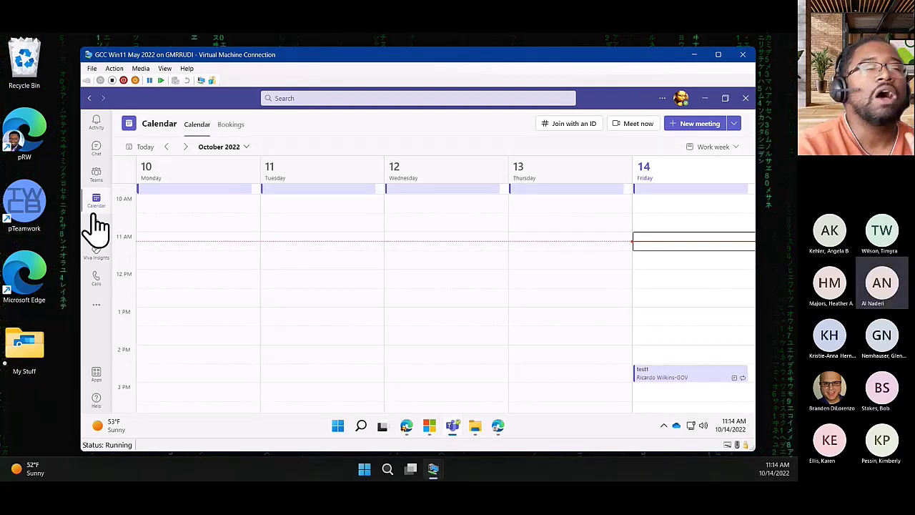
{"action": "left_click", "coordinate": [101, 157]}
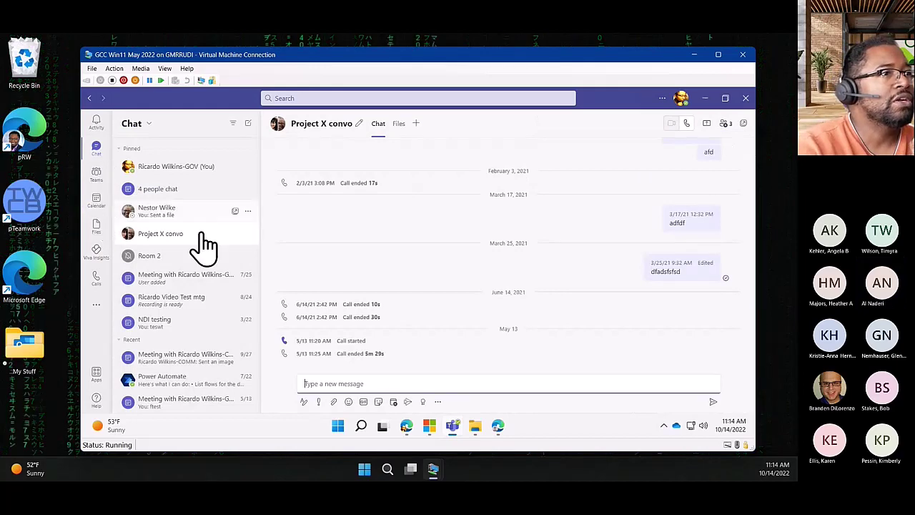
{"action": "left_click", "coordinate": [184, 362]}
{"action": "scroll", "coordinate": [615, 261], "scroll_direction": "up", "scroll_amount": 2}
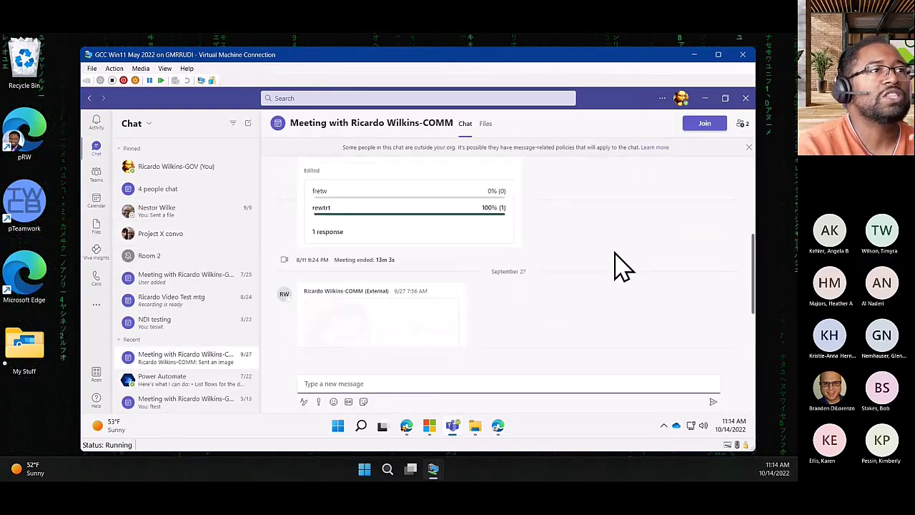
{"action": "scroll", "coordinate": [604, 275], "scroll_direction": "up", "scroll_amount": 3}
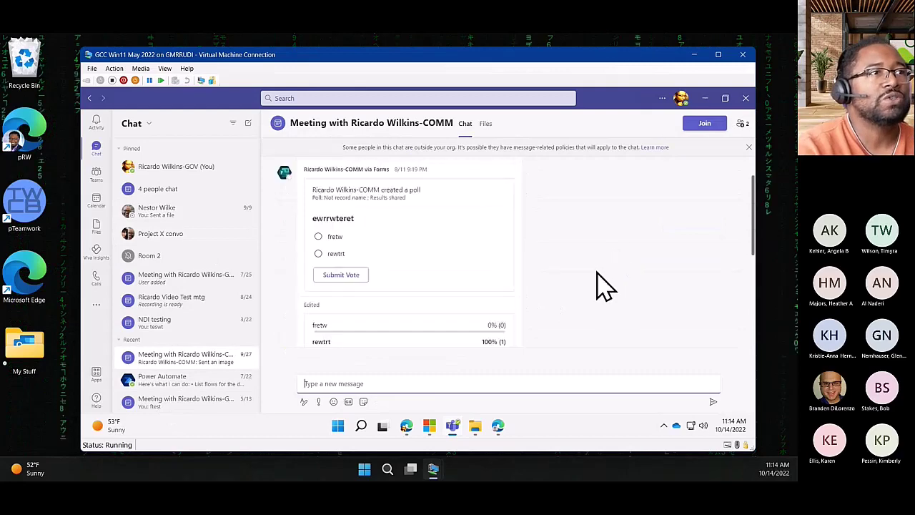
{"action": "left_click", "coordinate": [174, 383]}
{"action": "left_click", "coordinate": [179, 404]}
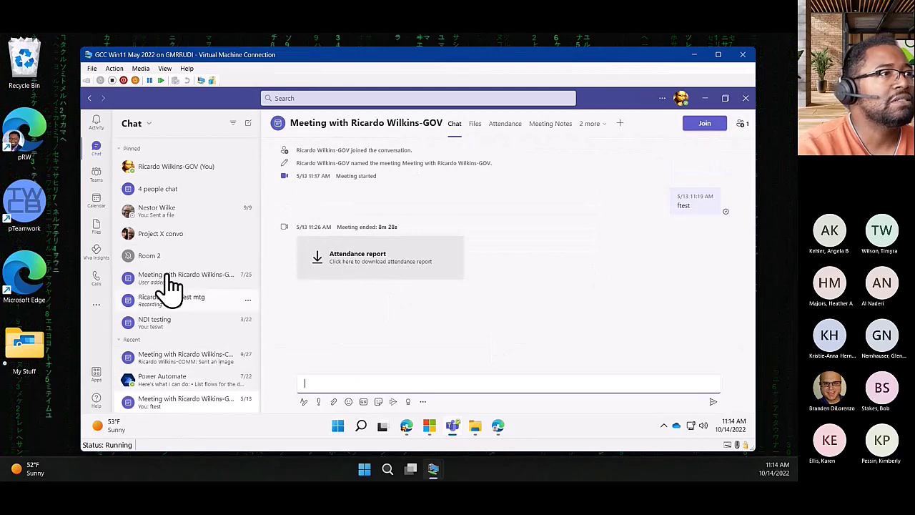
- Start an instant meeting from the Calendar, join it with computer audio, and dismiss the invitation and microphone notices
{"action": "left_click", "coordinate": [97, 201]}
{"action": "left_click", "coordinate": [644, 129]}
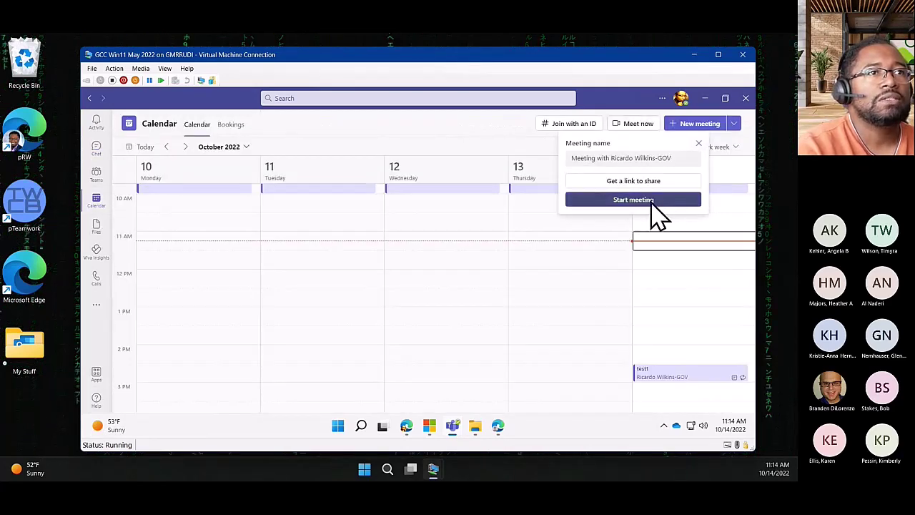
{"action": "left_click", "coordinate": [740, 223]}
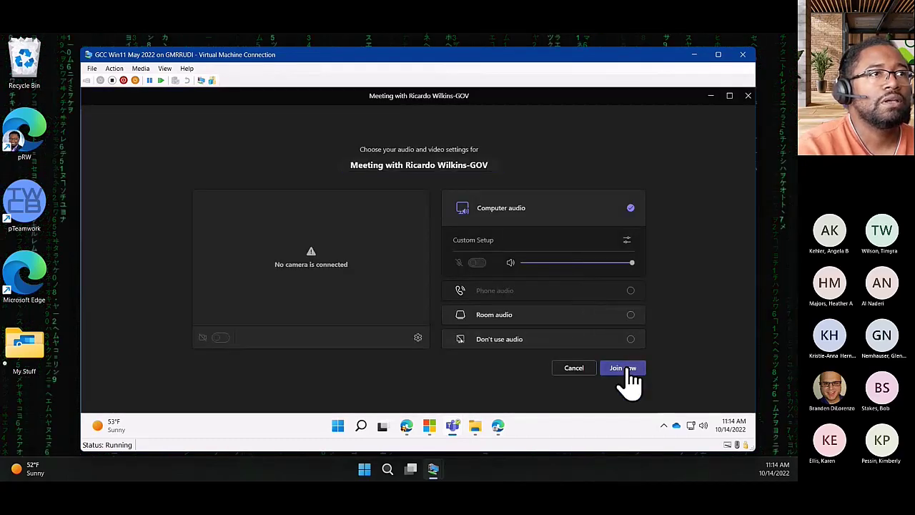
{"action": "left_click", "coordinate": [623, 368]}
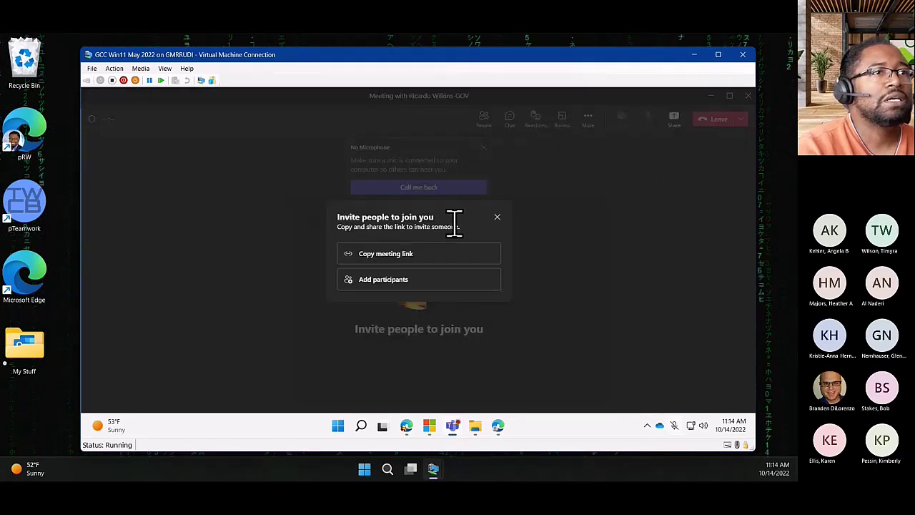
{"action": "left_click", "coordinate": [496, 217]}
{"action": "left_click", "coordinate": [483, 148]}
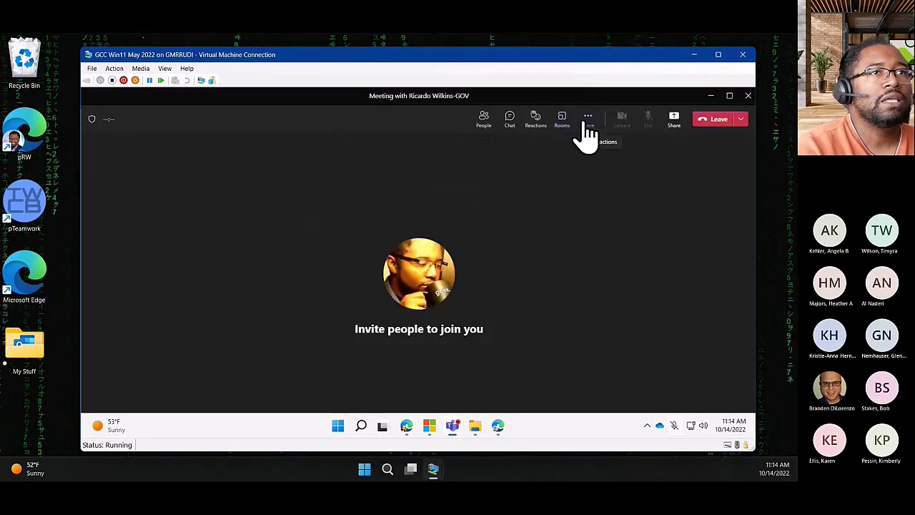
- Start transcription in the meeting with English (US) as the spoken language, and dismiss the transcription notice
{"action": "left_click", "coordinate": [588, 122]}
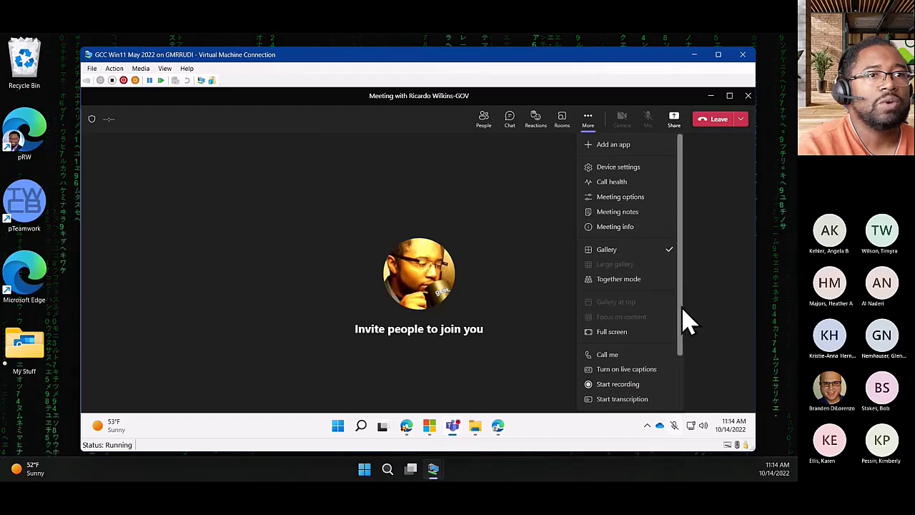
{"action": "scroll", "coordinate": [684, 343], "scroll_direction": "down", "scroll_amount": 3}
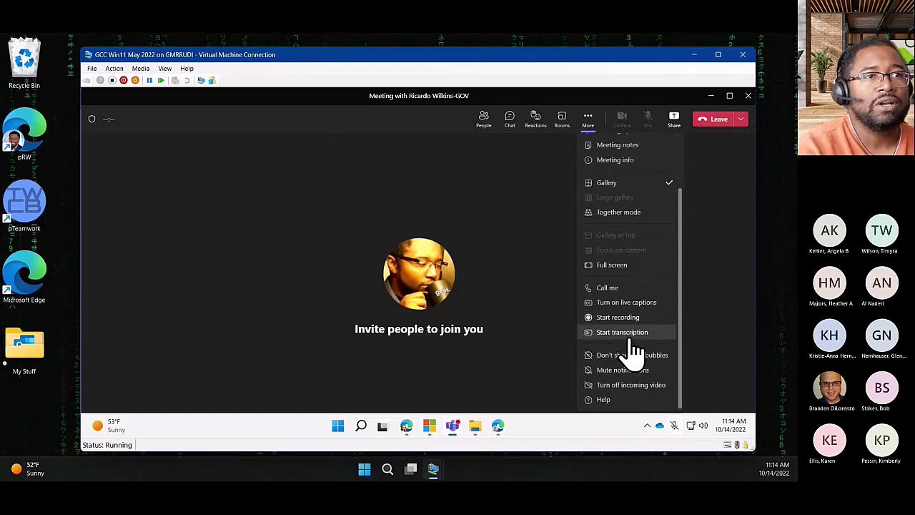
{"action": "left_click", "coordinate": [633, 339]}
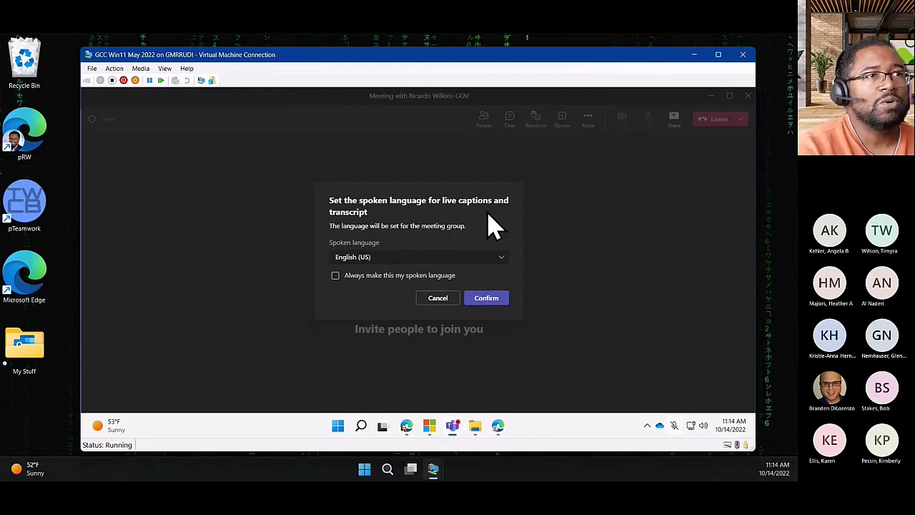
{"action": "left_click", "coordinate": [484, 299]}
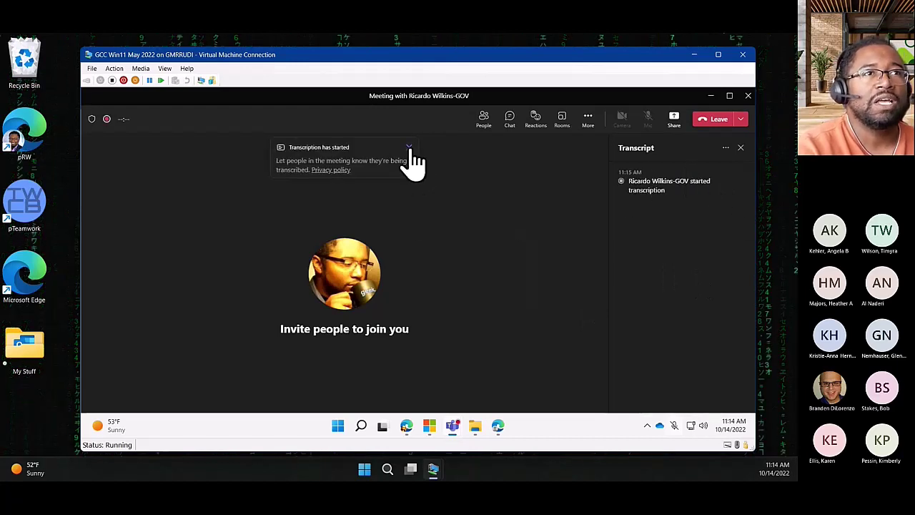
{"action": "left_click", "coordinate": [409, 148]}
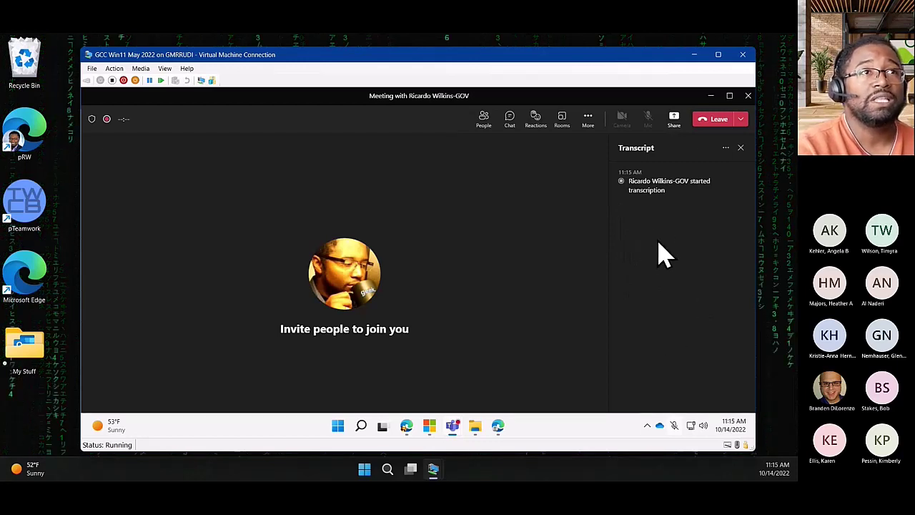
- Stop the meeting's transcription
{"action": "left_click", "coordinate": [587, 125]}
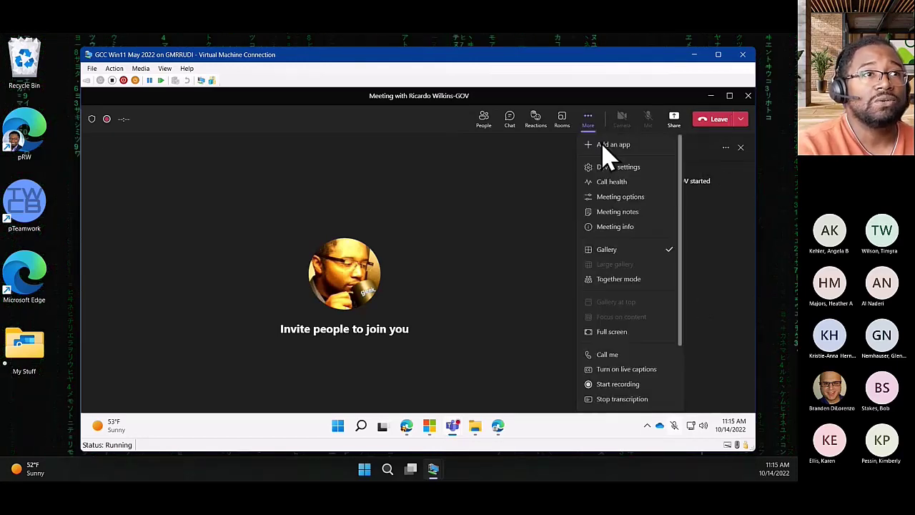
{"action": "left_click", "coordinate": [642, 402]}
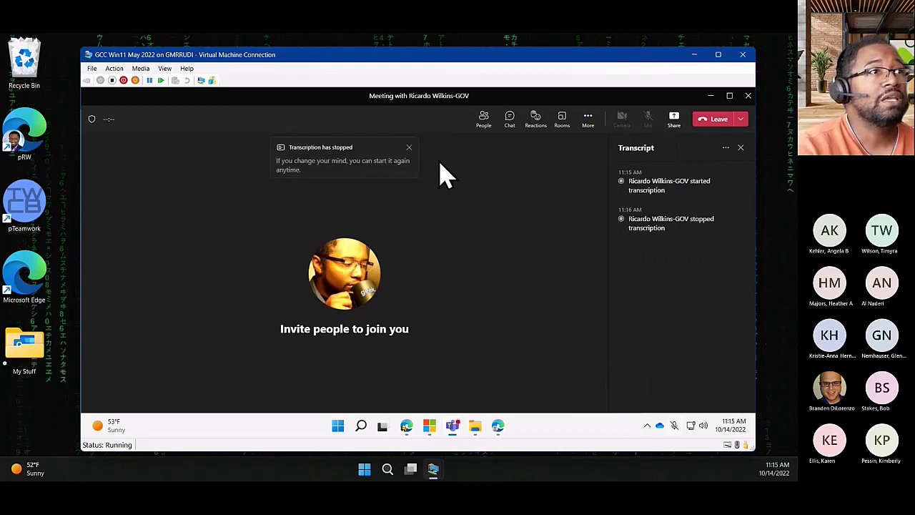
- Dismiss the notice about the stopped transcription and show the meeting chat
{"action": "left_click", "coordinate": [409, 147]}
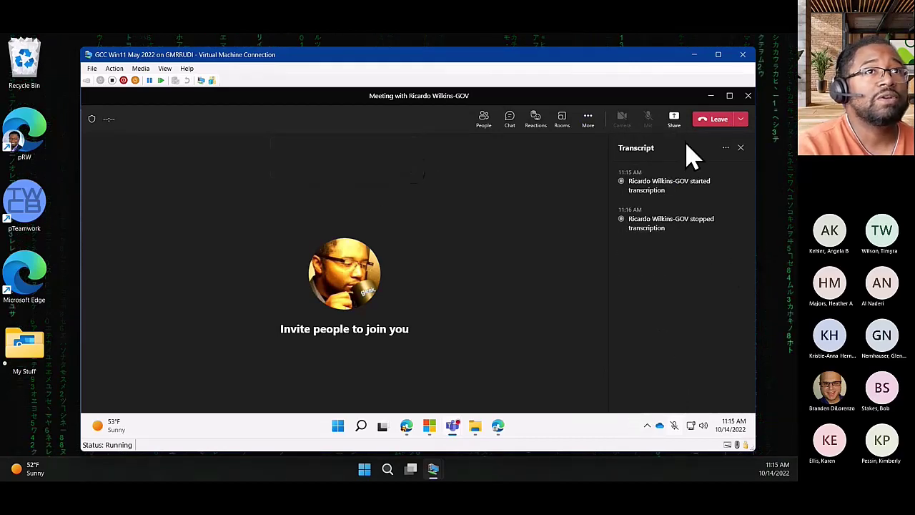
{"action": "left_click", "coordinate": [710, 96]}
{"action": "left_click", "coordinate": [686, 350]}
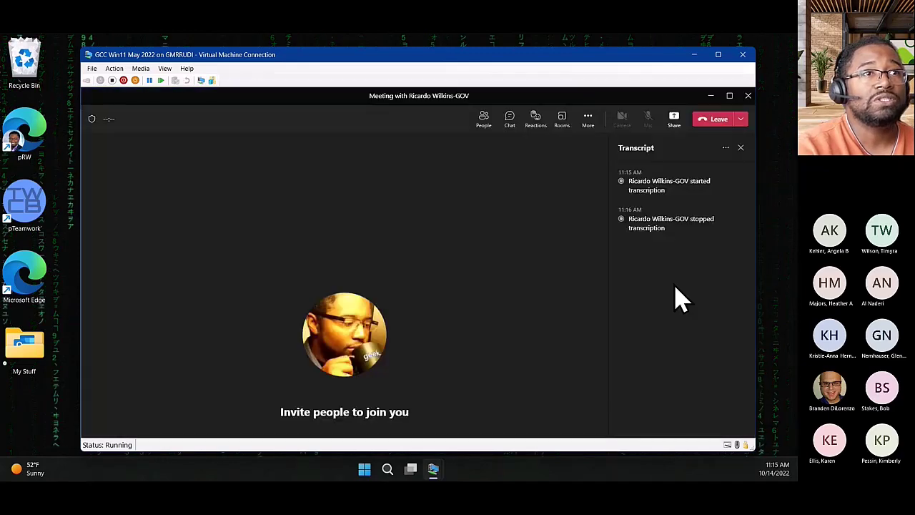
{"action": "left_click", "coordinate": [512, 126]}
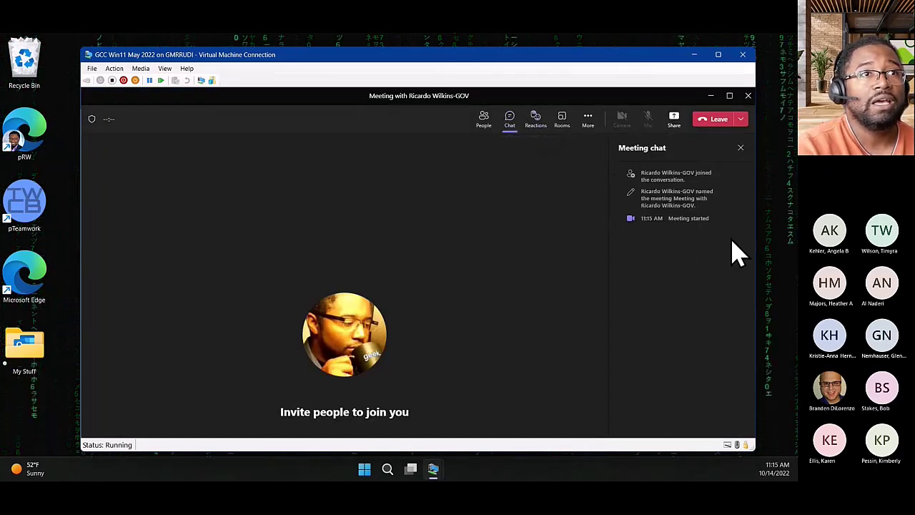
- End the meeting for everyone and confirm ending it
{"action": "left_click", "coordinate": [740, 121]}
{"action": "left_click", "coordinate": [726, 153]}
{"action": "left_click", "coordinate": [471, 328]}
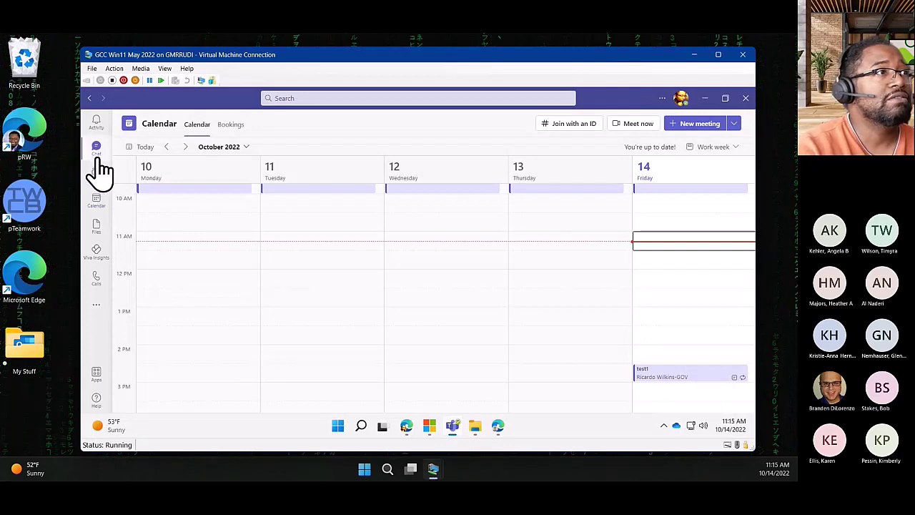
- Open the ended meeting's chat, view its transcript, and look at the transcript's download options
{"action": "left_click", "coordinate": [96, 151]}
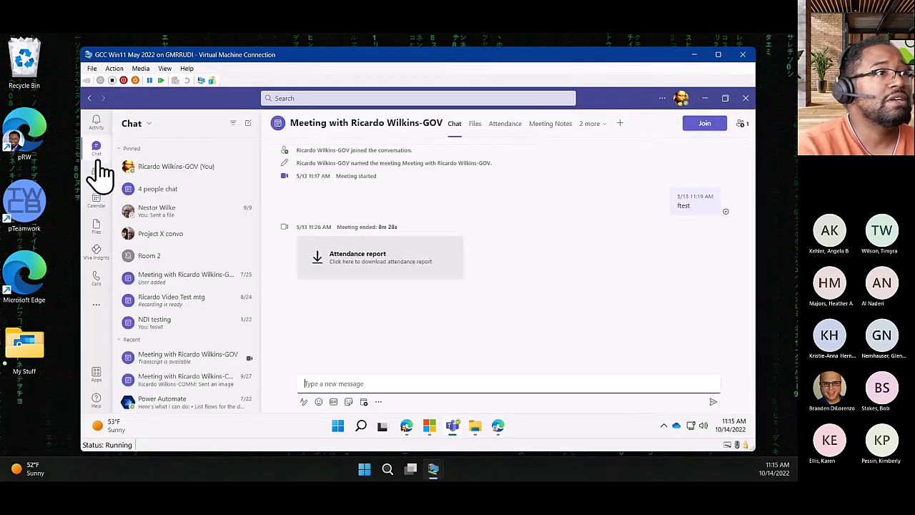
{"action": "left_click", "coordinate": [210, 365]}
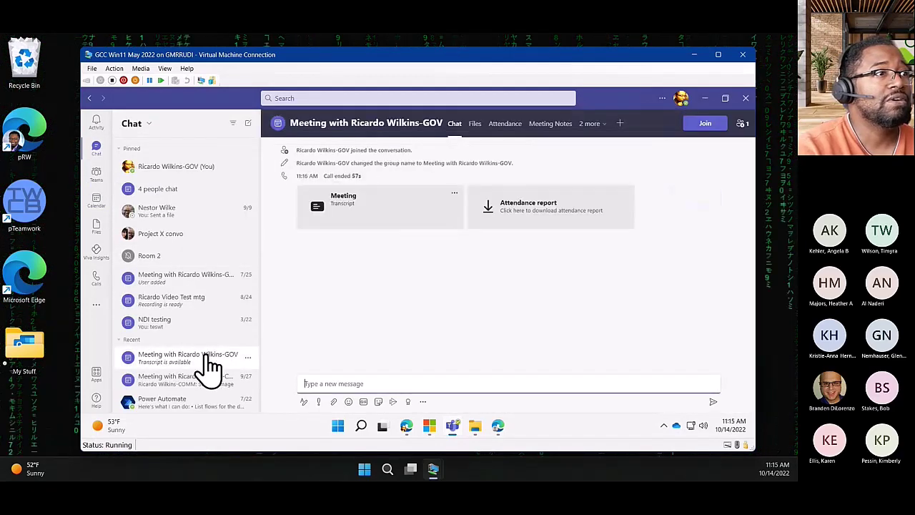
{"action": "left_click", "coordinate": [371, 211]}
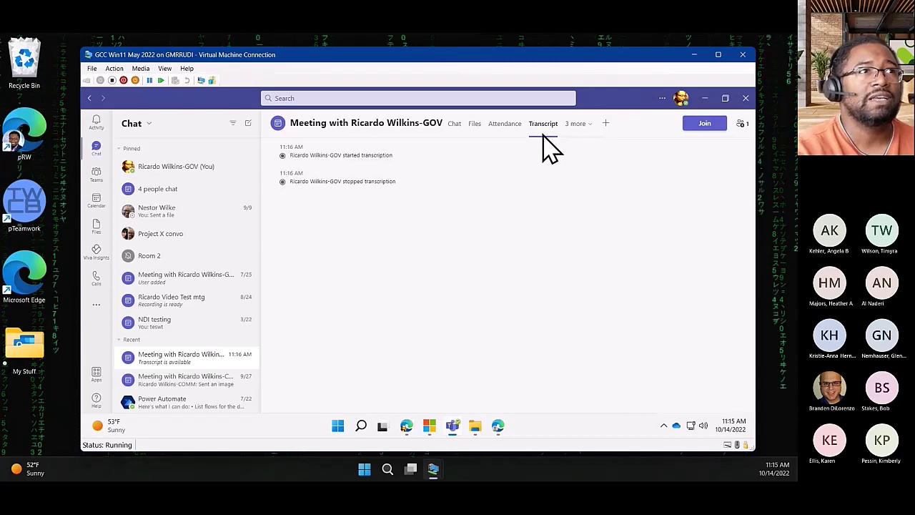
{"action": "left_click", "coordinate": [544, 129]}
{"action": "left_click", "coordinate": [456, 138]}
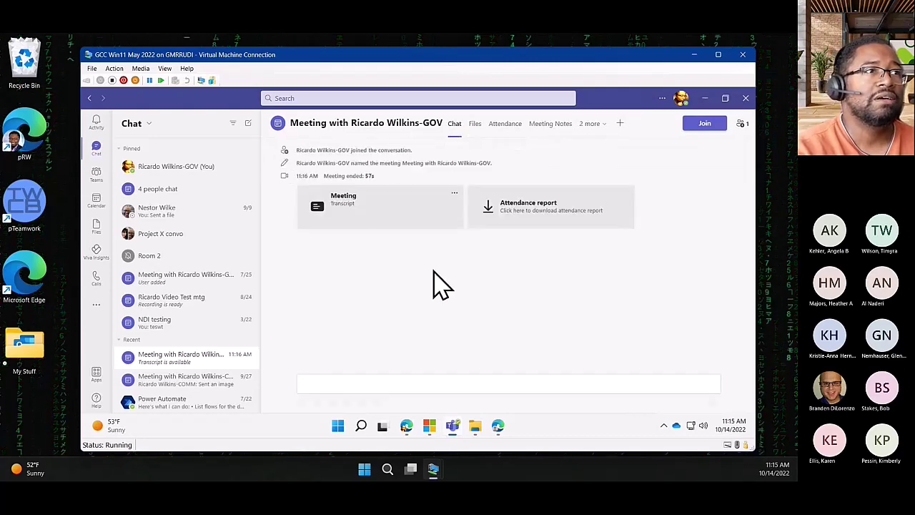
{"action": "left_click", "coordinate": [454, 193]}
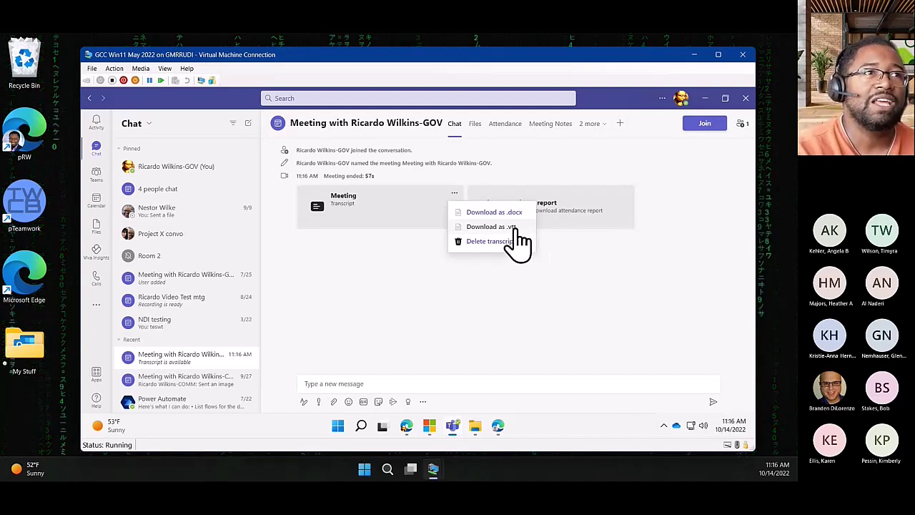
{"action": "left_click", "coordinate": [422, 293]}
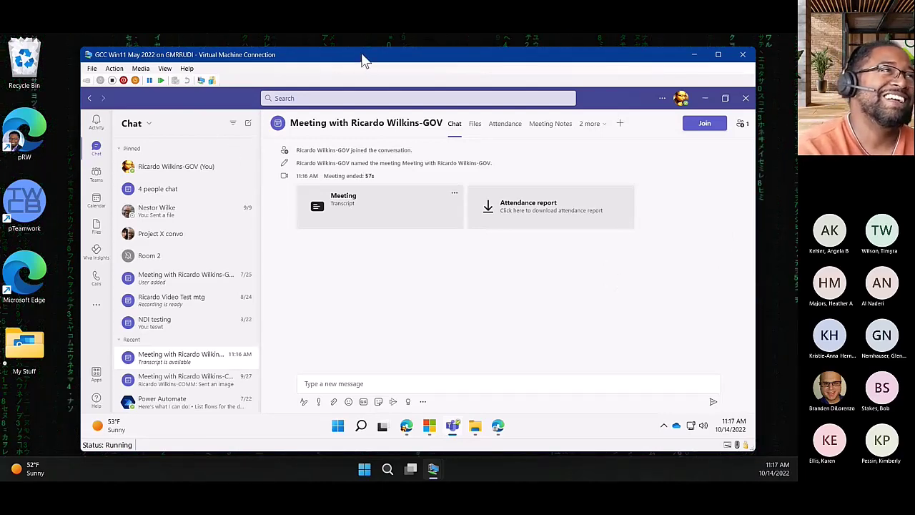
- Switch to the comm1 virtual machine and bring up its Teams chat window
{"action": "left_click_drag", "start_coordinate": [363, 61], "coordinate": [343, 57]}
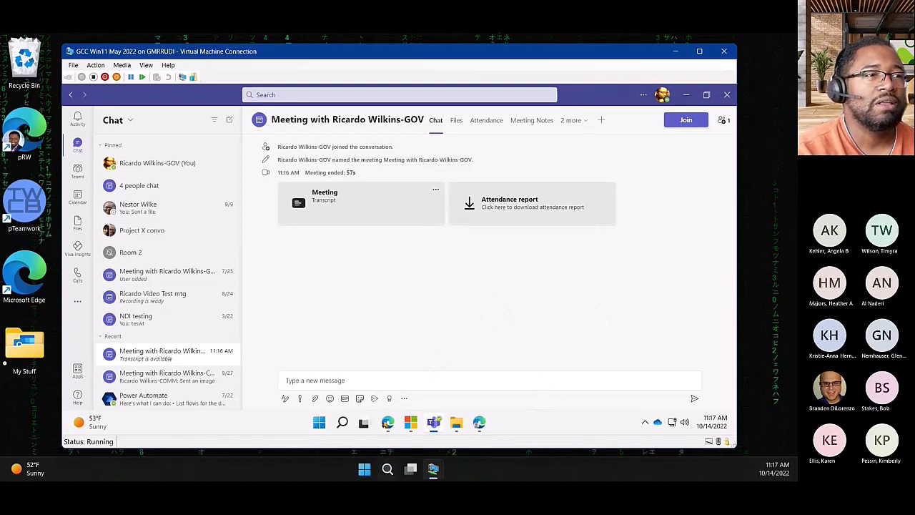
{"action": "mouse_move", "coordinate": [435, 471]}
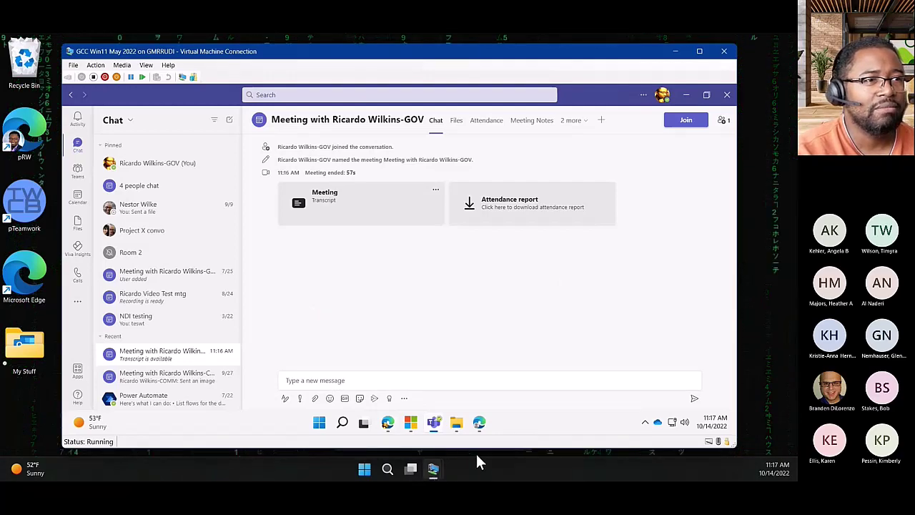
{"action": "left_click_drag", "start_coordinate": [174, 52], "coordinate": [229, 52]}
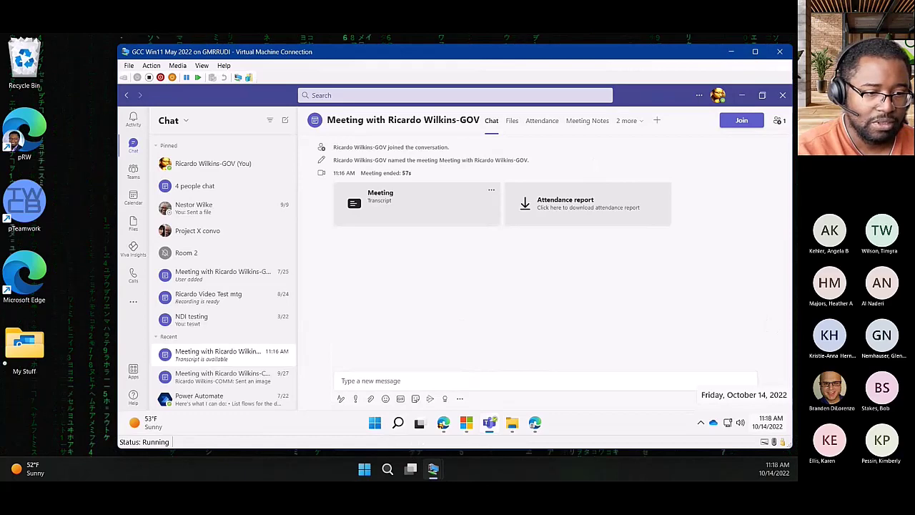
{"action": "key", "text": "alt+Tab"}
{"action": "left_click_drag", "start_coordinate": [165, 56], "coordinate": [212, 61]}
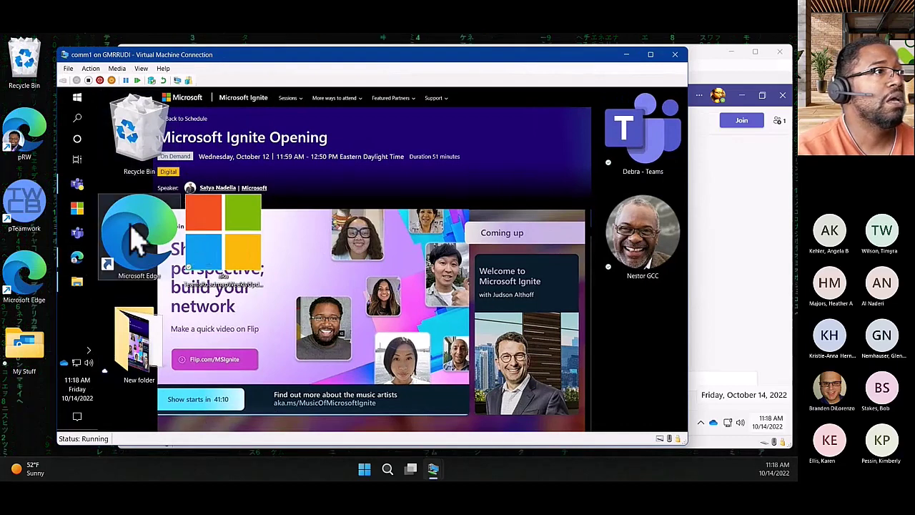
{"action": "left_click", "coordinate": [77, 186]}
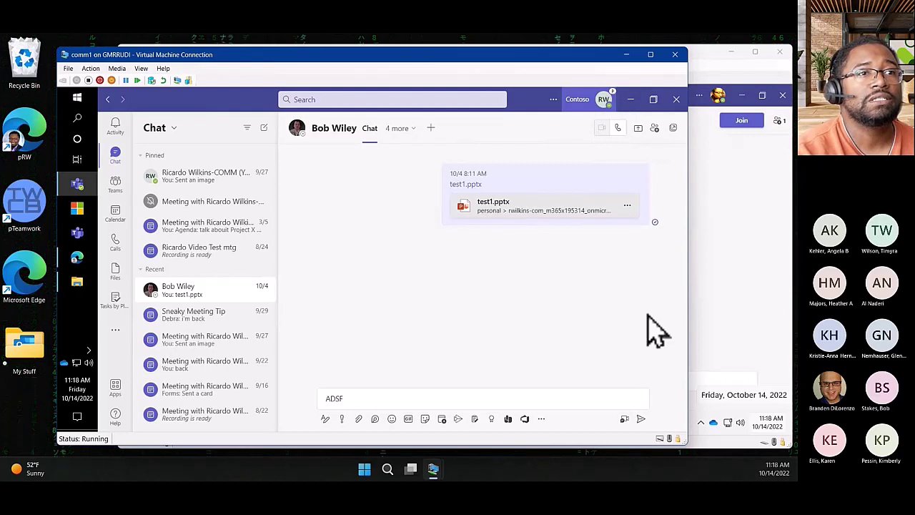
- View the chat's scheduled-send options and send the drafted message "ADSF" immediately
{"action": "right_click", "coordinate": [640, 418]}
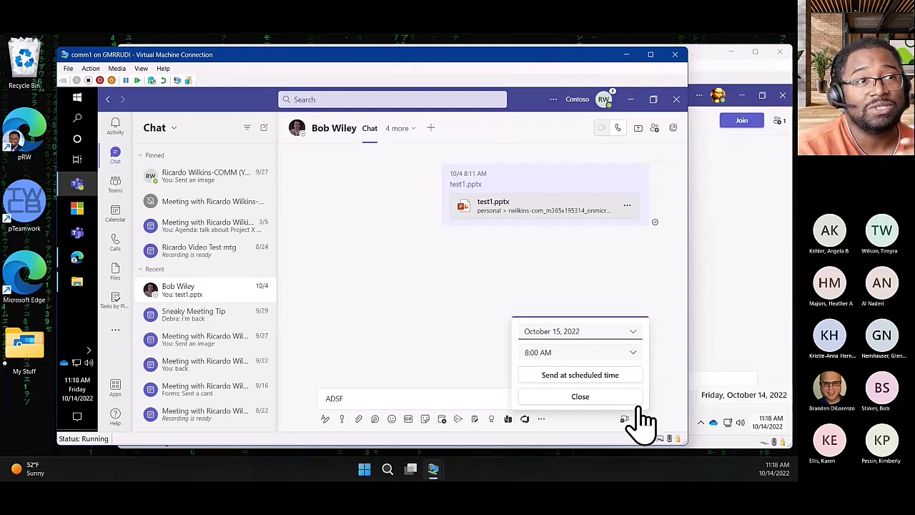
{"action": "left_click", "coordinate": [450, 397]}
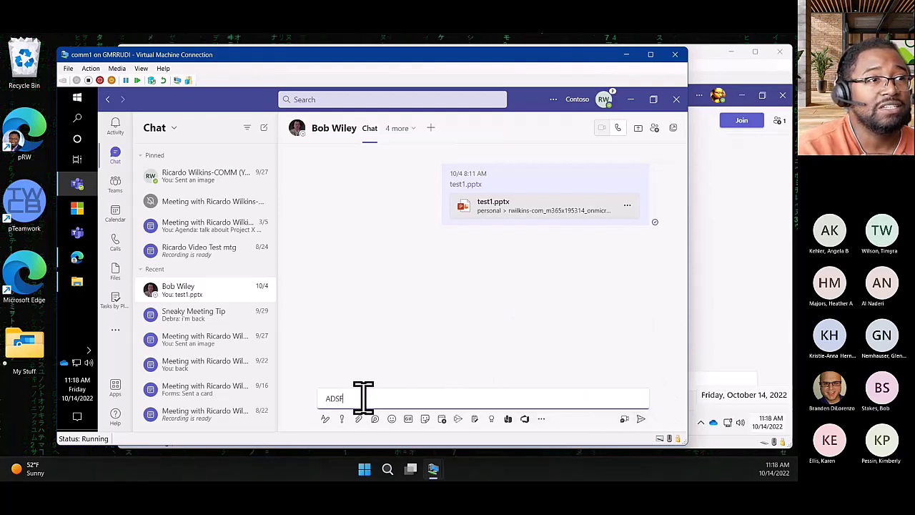
{"action": "left_click", "coordinate": [641, 418]}
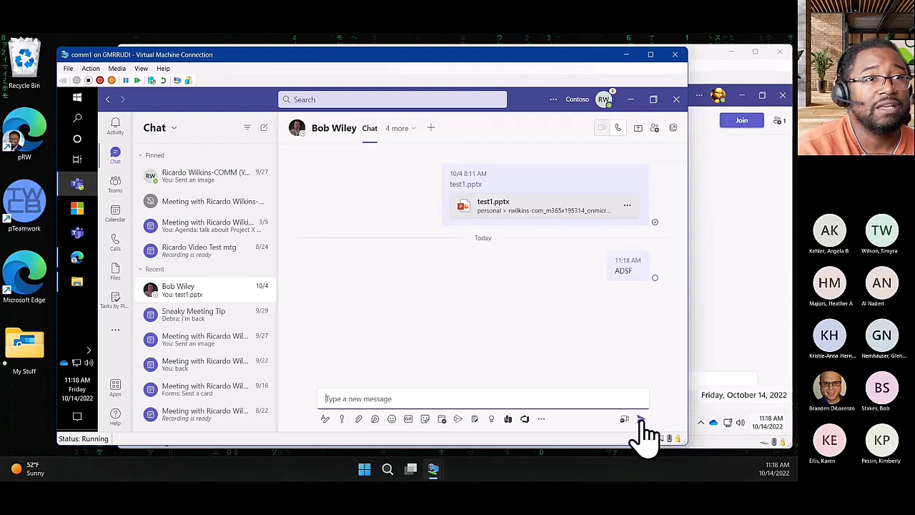
{"action": "right_click", "coordinate": [641, 420]}
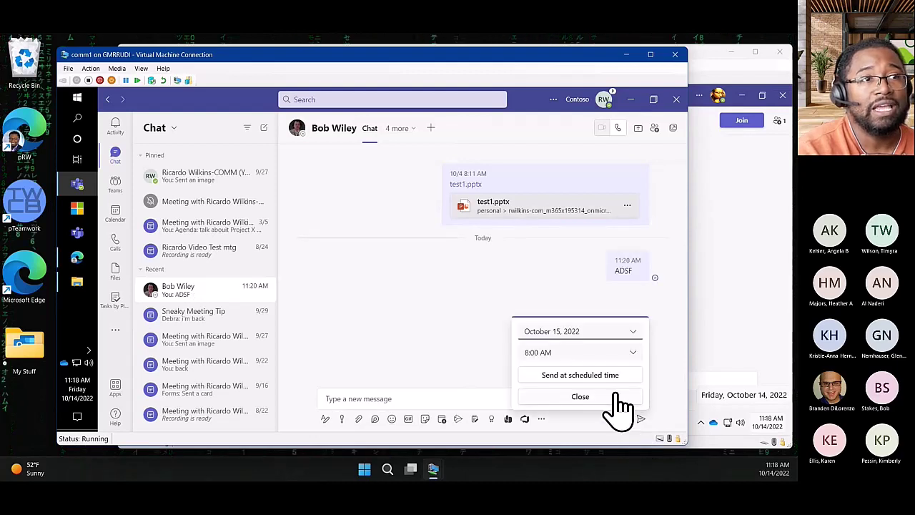
{"action": "left_click", "coordinate": [472, 294]}
{"action": "left_click", "coordinate": [470, 397]}
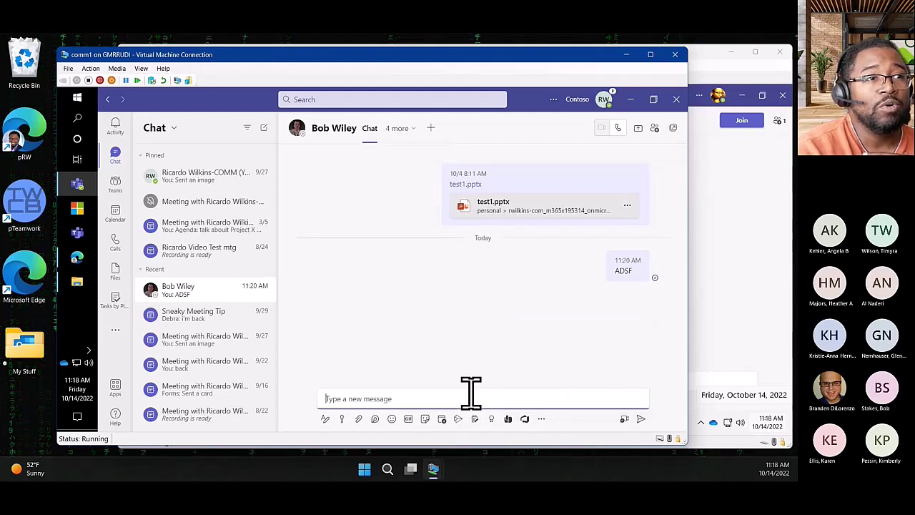
- Search the message apps for "work" in the comm1 chat and for "workflow" in the GCC machine's meeting chat
{"action": "left_click", "coordinate": [542, 420]}
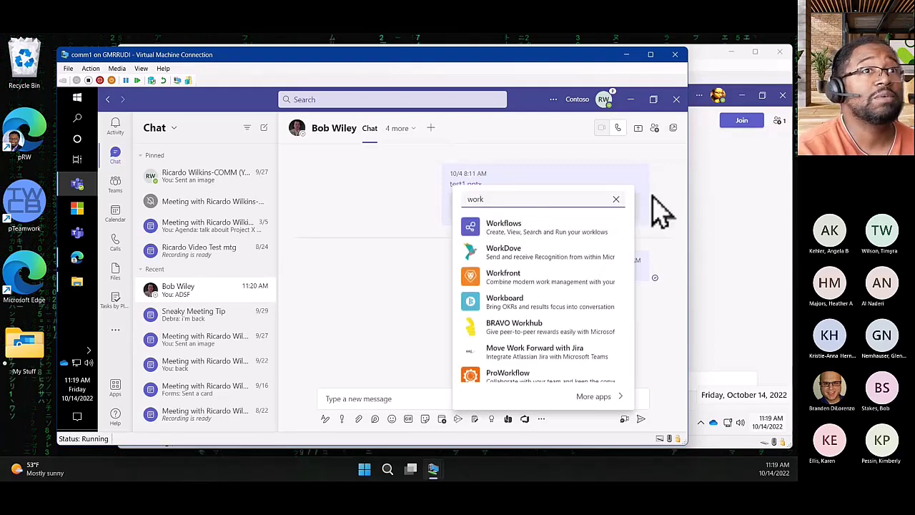
{"action": "left_click", "coordinate": [715, 196]}
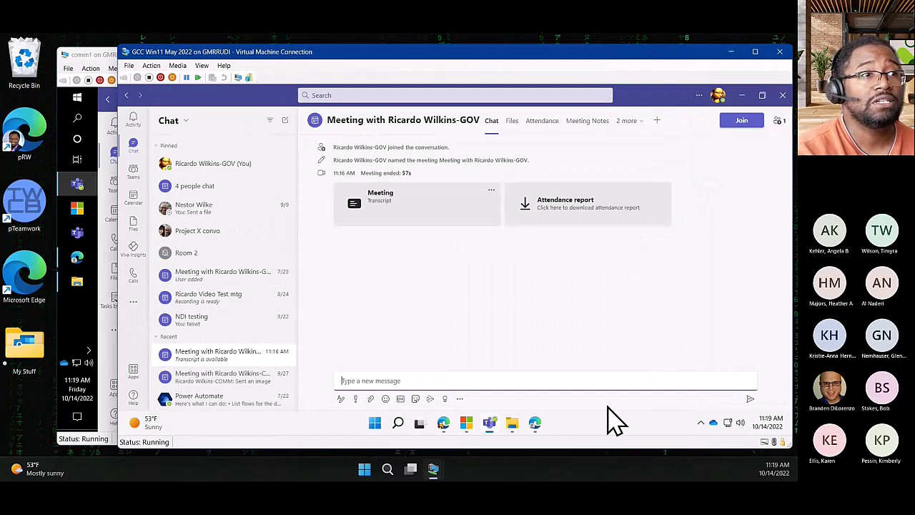
{"action": "left_click", "coordinate": [458, 398]}
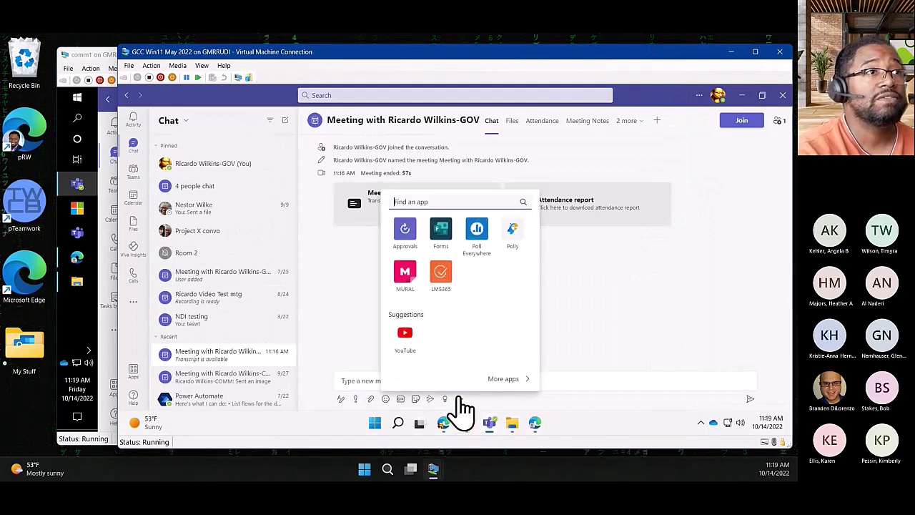
{"action": "type", "text": "work"}
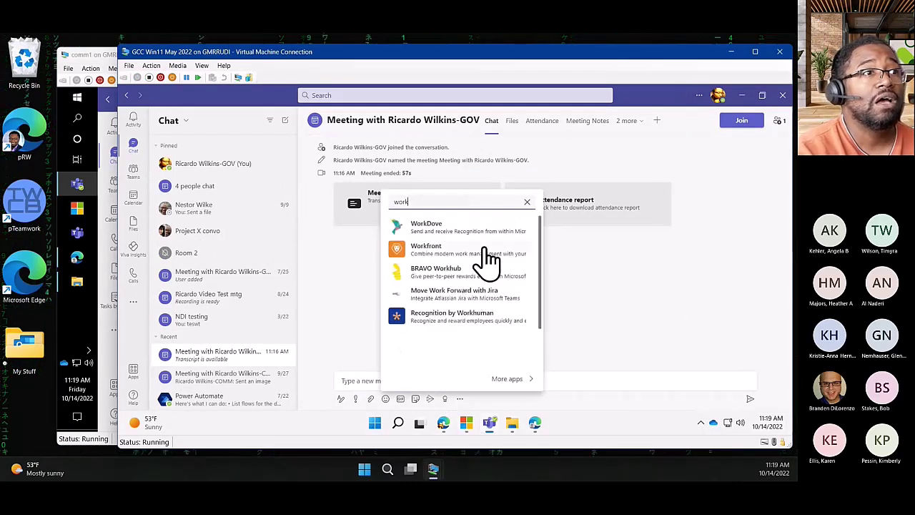
{"action": "type", "text": "flow"}
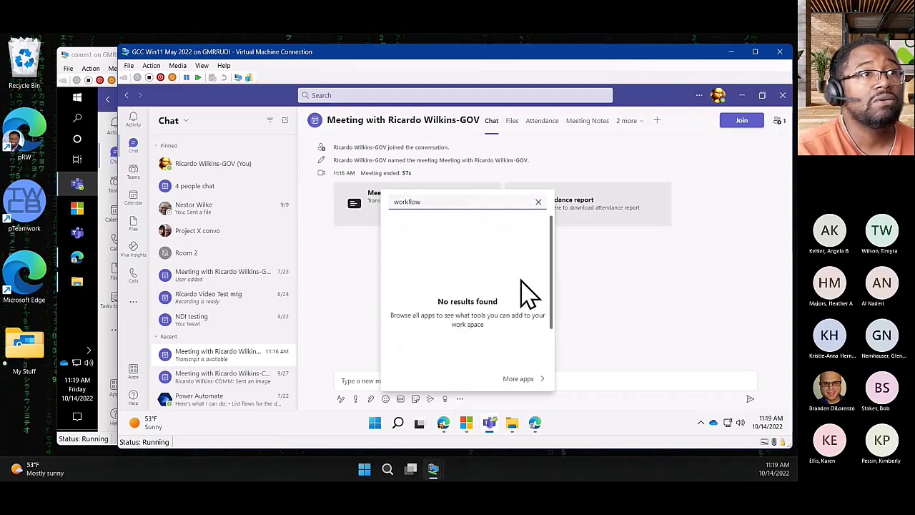
{"action": "left_click", "coordinate": [513, 380]}
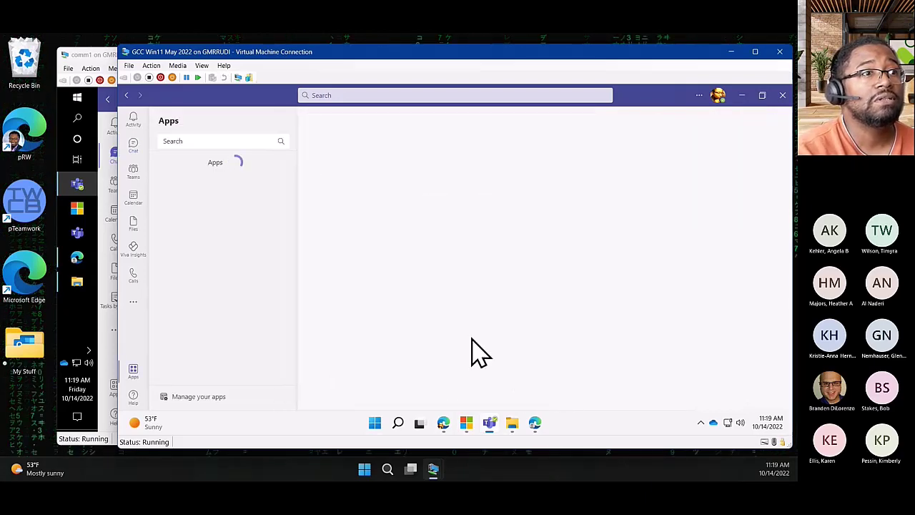
{"action": "left_click", "coordinate": [134, 146]}
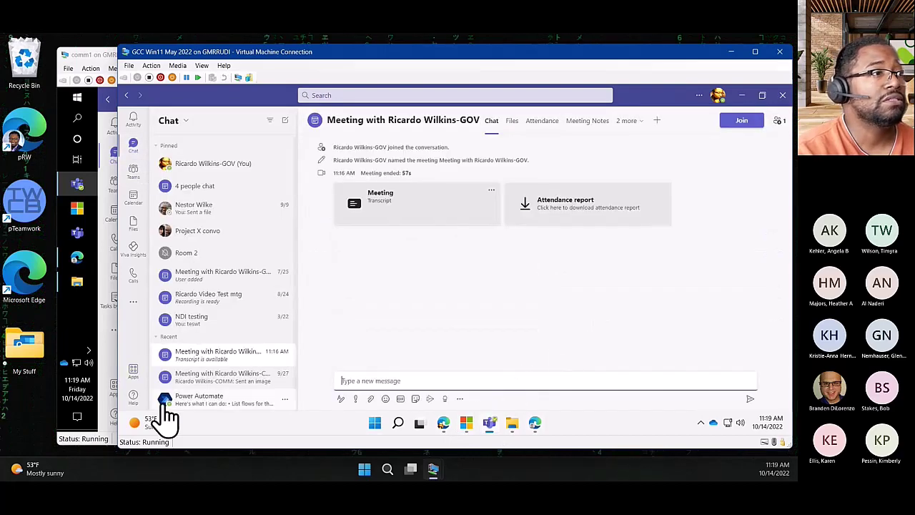
- Add the Workflows app to the message apps in the comm1 chat and search its actions for "de"
{"action": "left_click", "coordinate": [86, 342]}
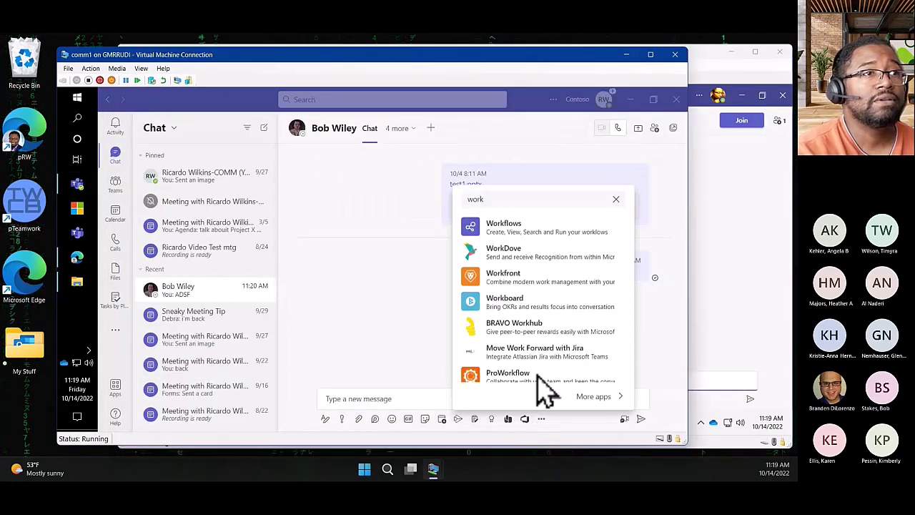
{"action": "left_click", "coordinate": [534, 234]}
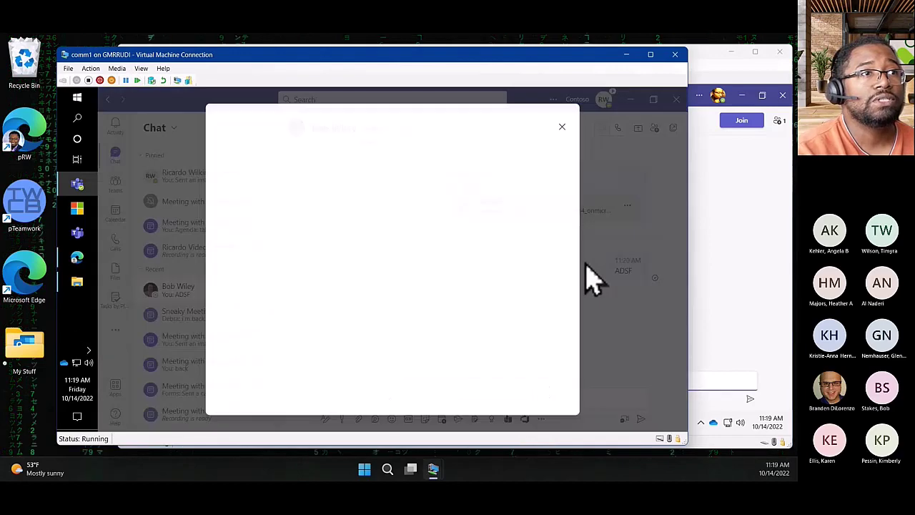
{"action": "left_click", "coordinate": [338, 167]}
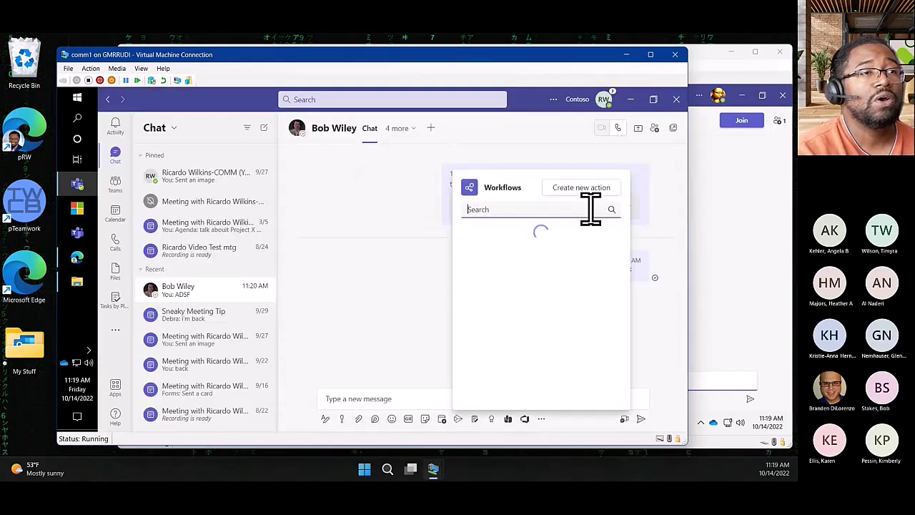
{"action": "left_click", "coordinate": [580, 205]}
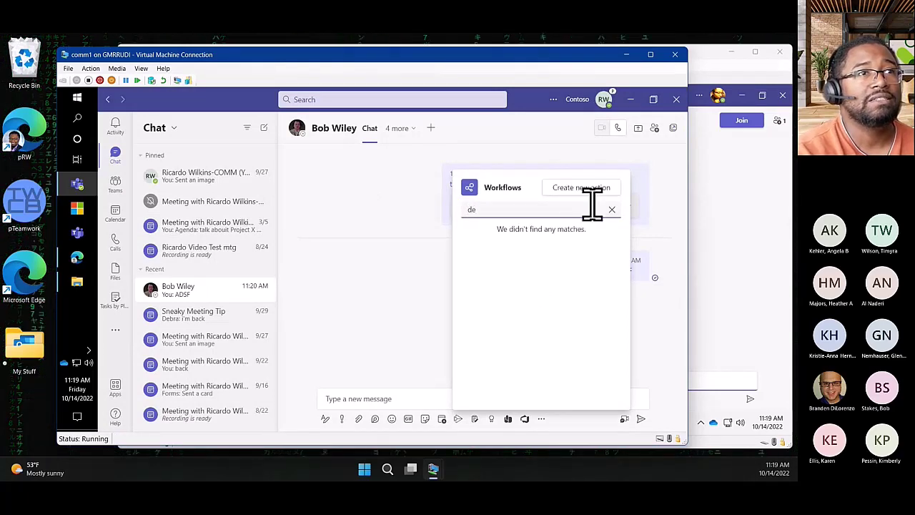
- Create a new workflow action from the "Schedule a message" template, keeping its default name, and close the dialog
{"action": "left_click", "coordinate": [588, 189]}
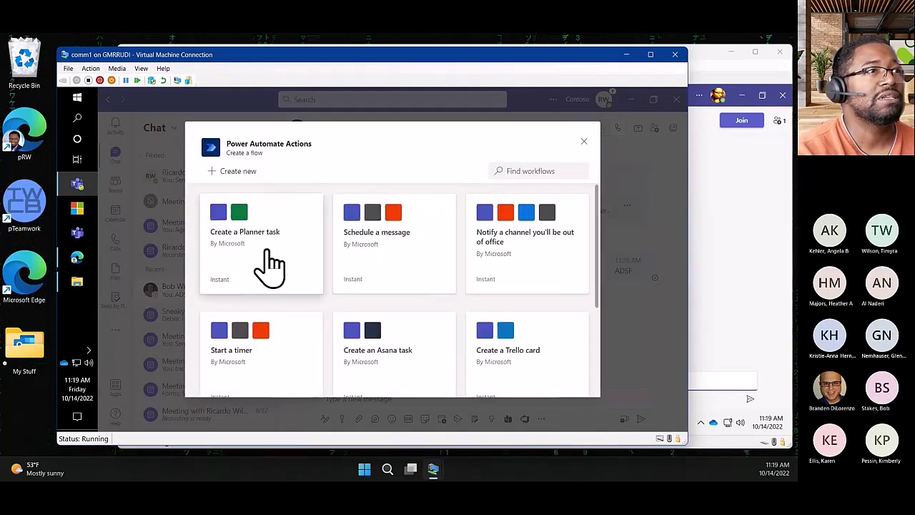
{"action": "left_click", "coordinate": [400, 245]}
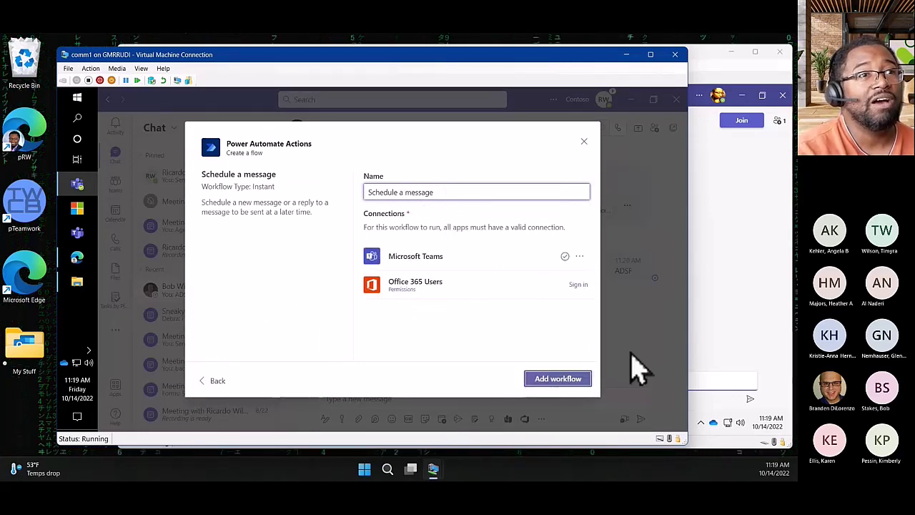
{"action": "left_click", "coordinate": [561, 382]}
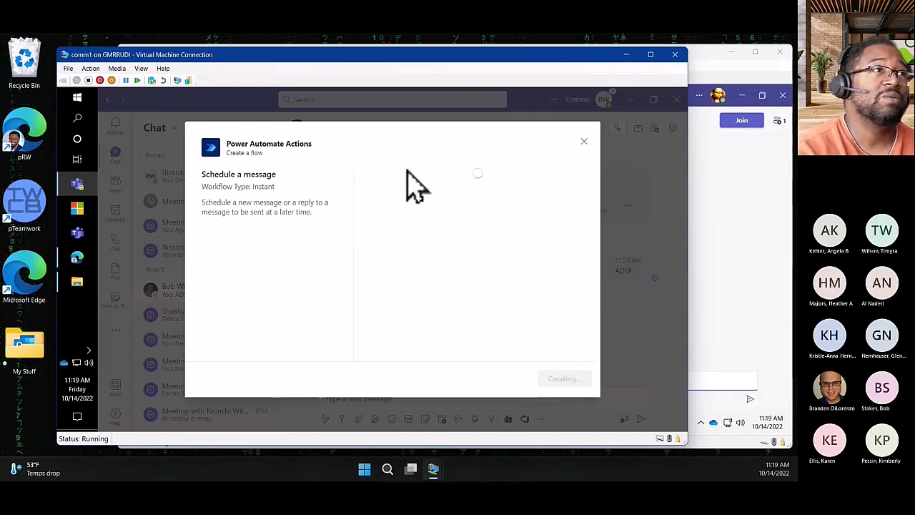
{"action": "left_click", "coordinate": [585, 143]}
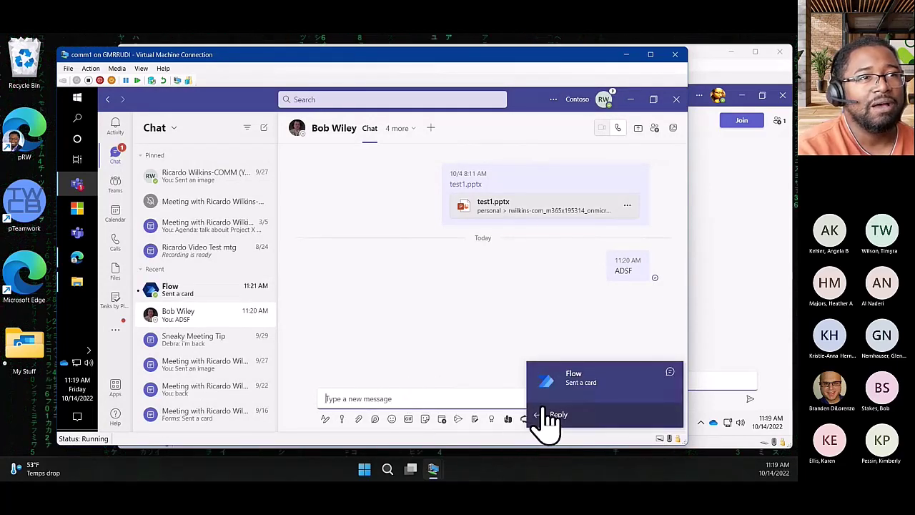
- Dismiss the Flow notification and view the scheduled-send options of the one-to-one chat twice without scheduling a message
{"action": "left_click", "coordinate": [669, 371]}
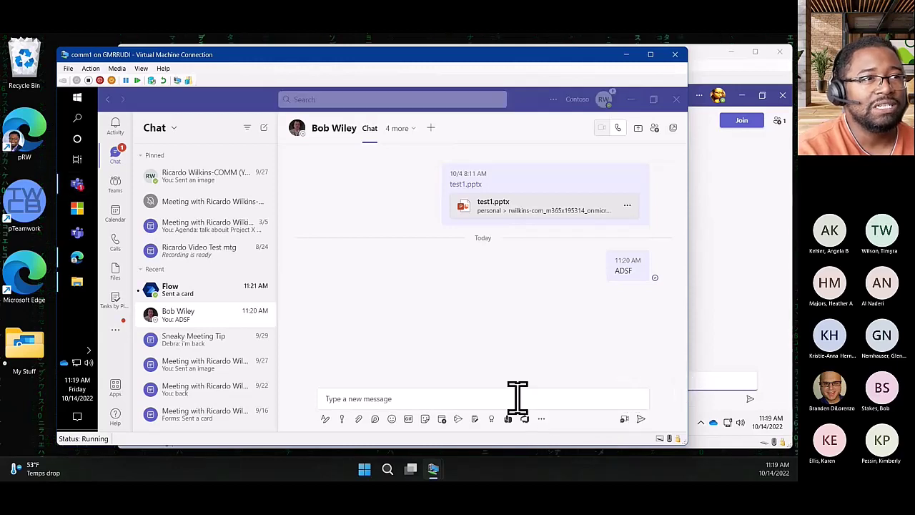
{"action": "left_click", "coordinate": [517, 398]}
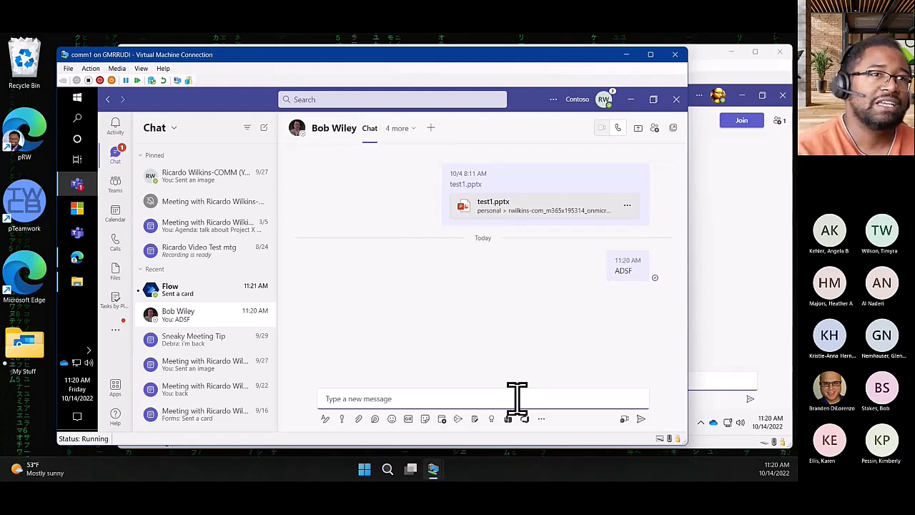
{"action": "right_click", "coordinate": [641, 420]}
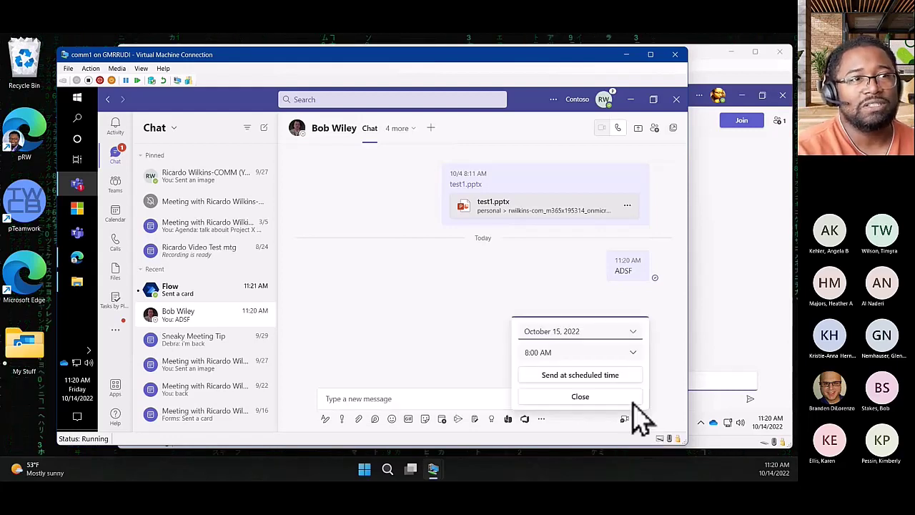
{"action": "left_click", "coordinate": [450, 393]}
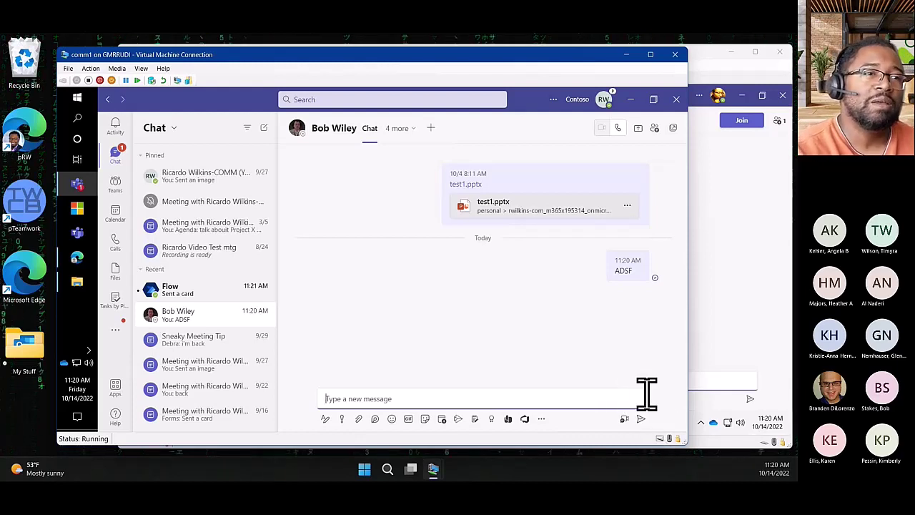
{"action": "right_click", "coordinate": [640, 419]}
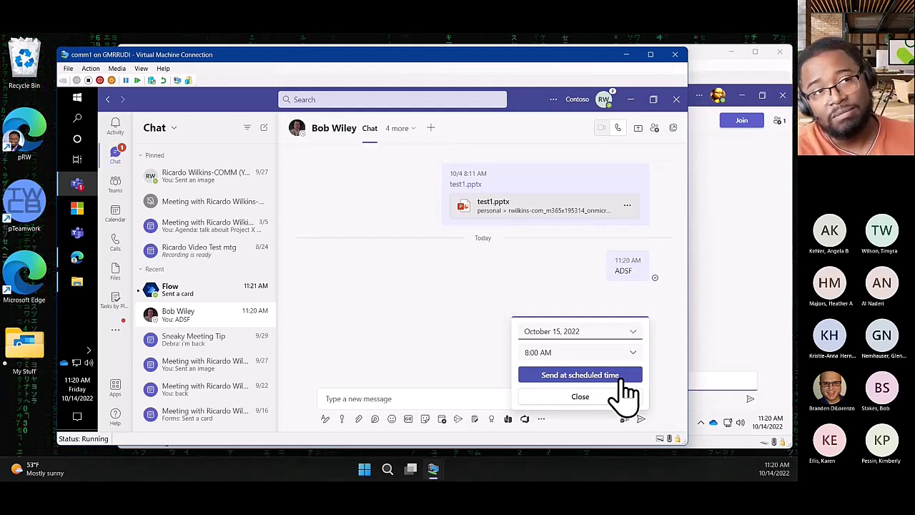
{"action": "left_click", "coordinate": [459, 394]}
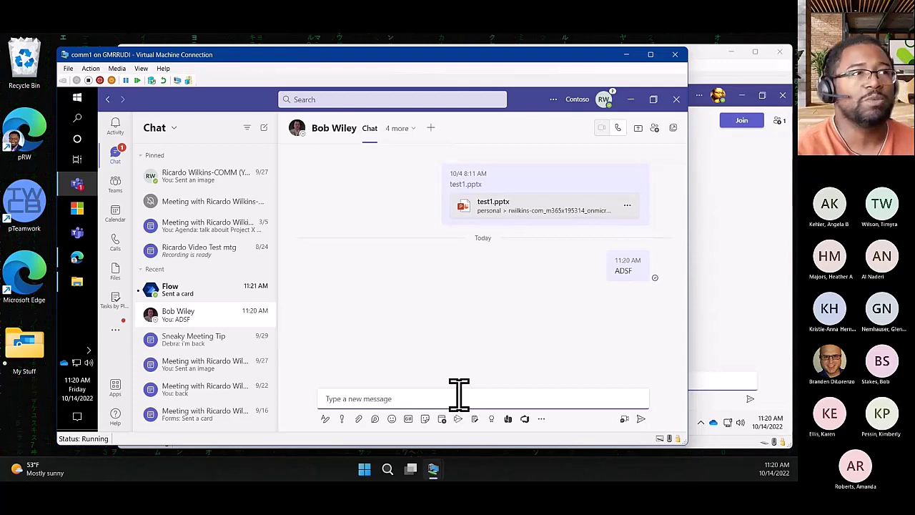
- Open the pinned chat with yourself, check its send options and draft the message "gfhdfg" without sending it
{"action": "left_click", "coordinate": [258, 176]}
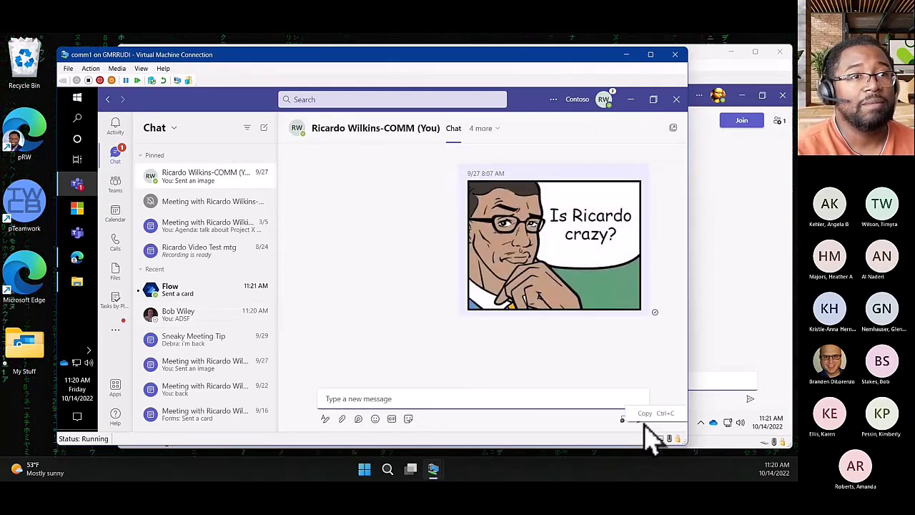
{"action": "key", "text": "ctrl+a"}
{"action": "left_click", "coordinate": [570, 397]}
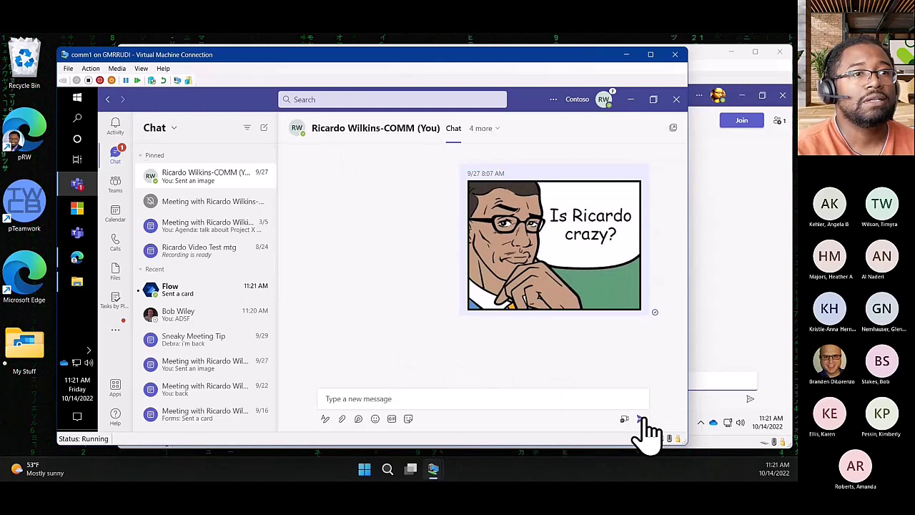
{"action": "left_click", "coordinate": [588, 400]}
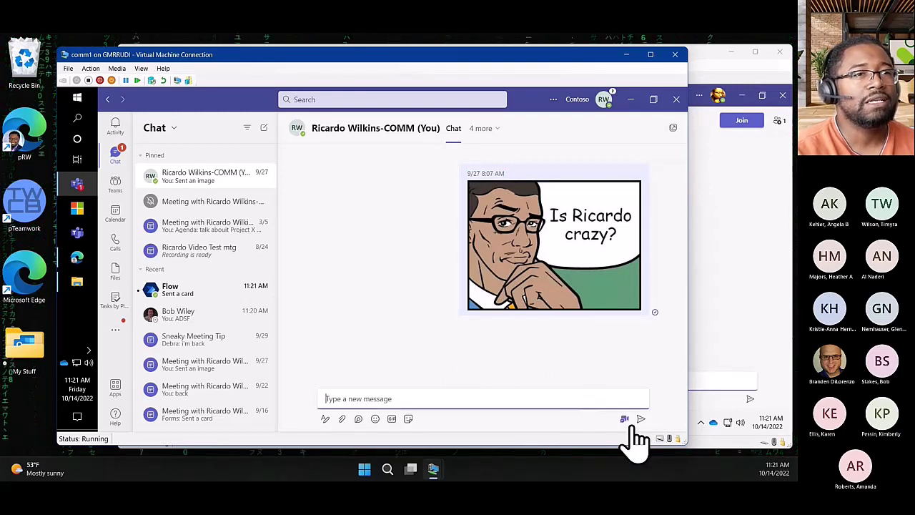
{"action": "type", "text": "gfhdfg"}
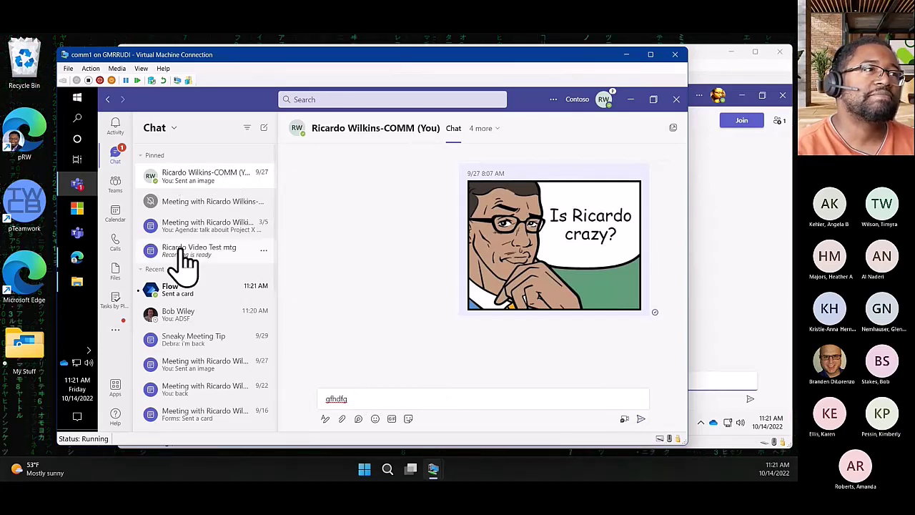
- Return to the one-to-one chat containing "ADSF", view its scheduled-send options again and dismiss them
{"action": "left_click", "coordinate": [214, 289]}
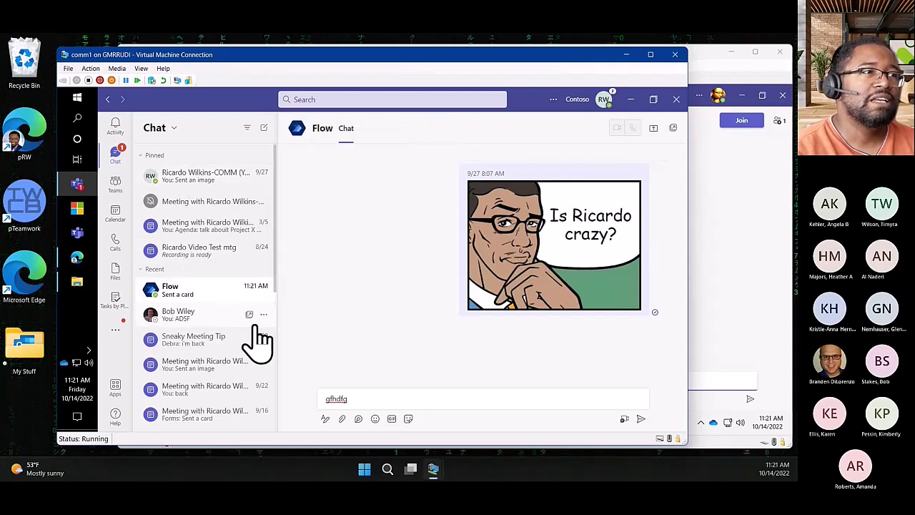
{"action": "right_click", "coordinate": [640, 419]}
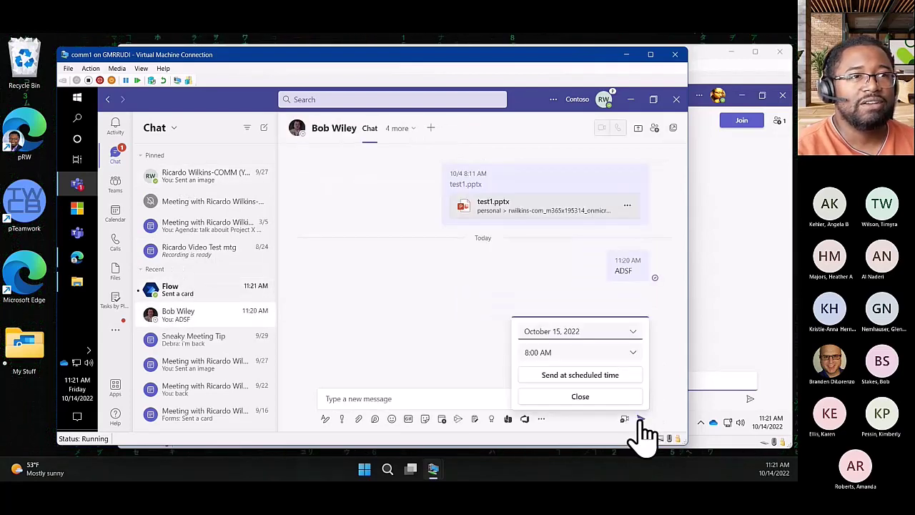
{"action": "left_click", "coordinate": [482, 398]}
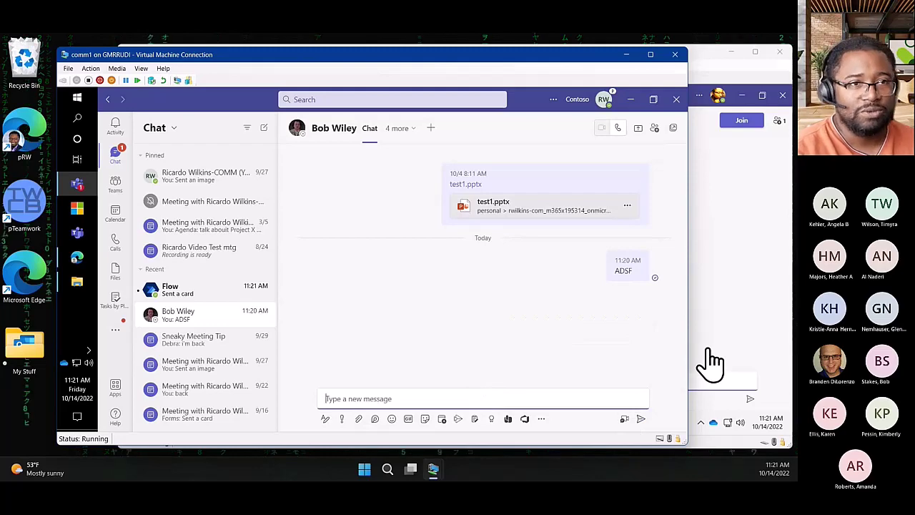
- Compare the GCC machine's meeting chat with the comm1 chat, then minimize the comm1 virtual machine window
{"action": "left_click", "coordinate": [750, 299]}
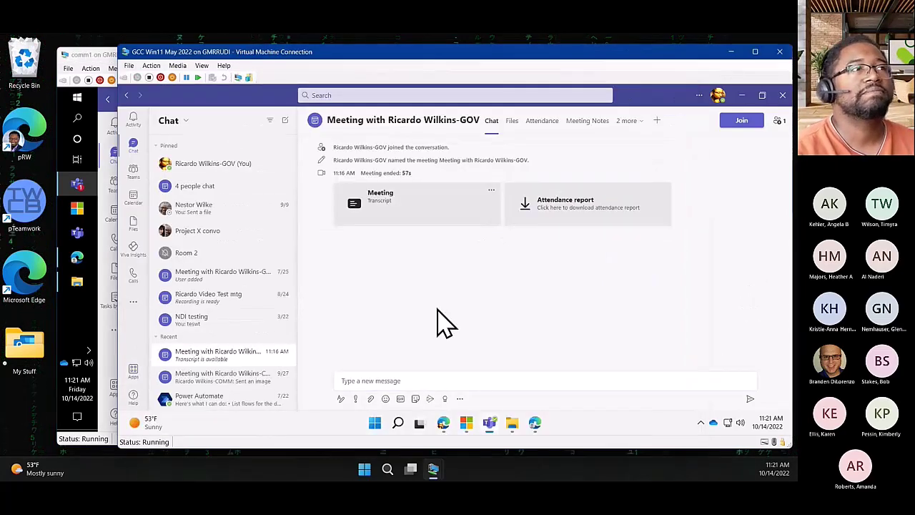
{"action": "left_click", "coordinate": [112, 56]}
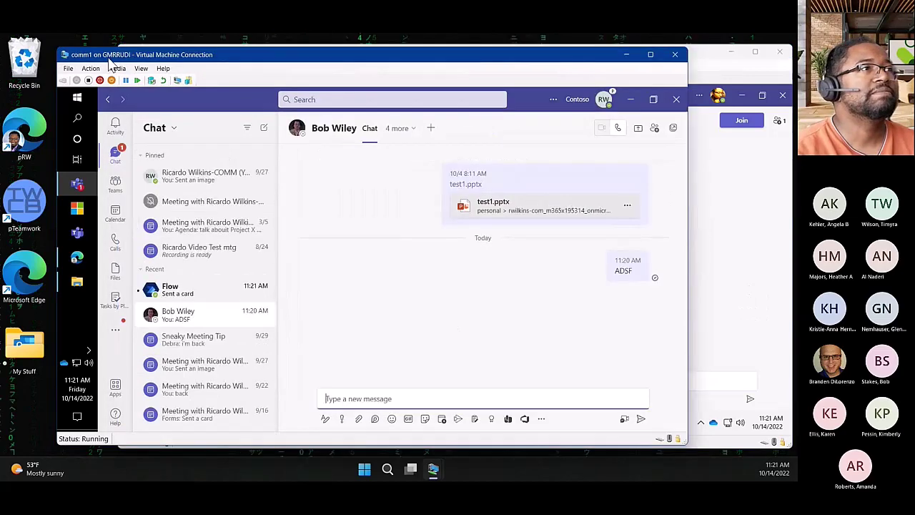
{"action": "left_click", "coordinate": [628, 56]}
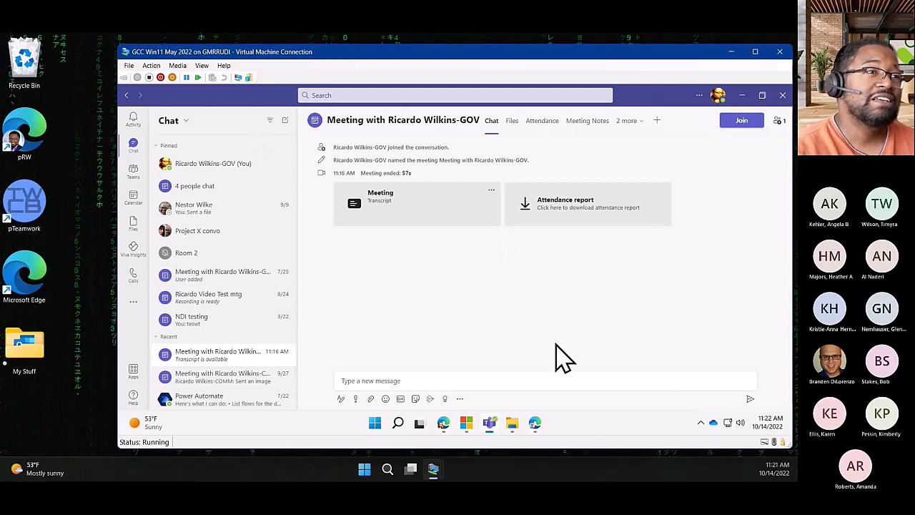
- Switch to the browser on the GCC machine, open Outlook from the Office home apps and start a new message
{"action": "left_click", "coordinate": [443, 427]}
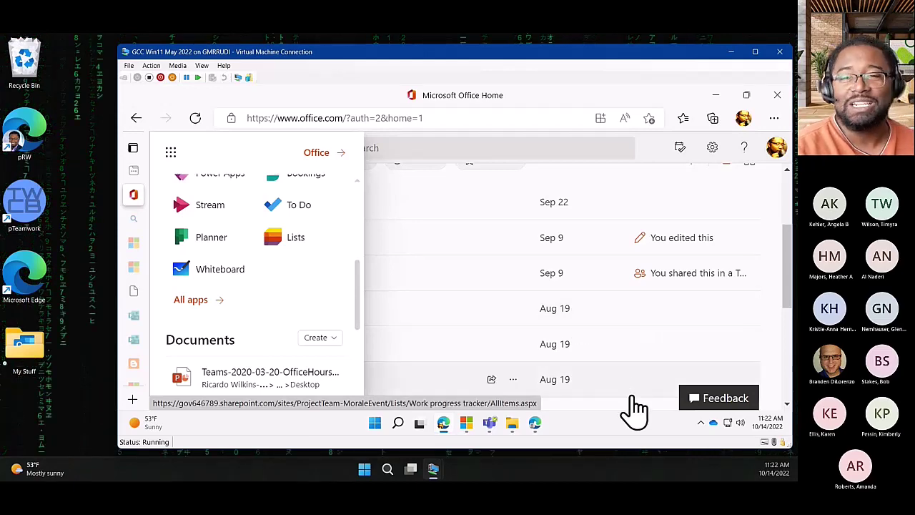
{"action": "scroll", "coordinate": [286, 280], "scroll_direction": "up", "scroll_amount": 3}
{"action": "scroll", "coordinate": [286, 228], "scroll_direction": "up", "scroll_amount": 2}
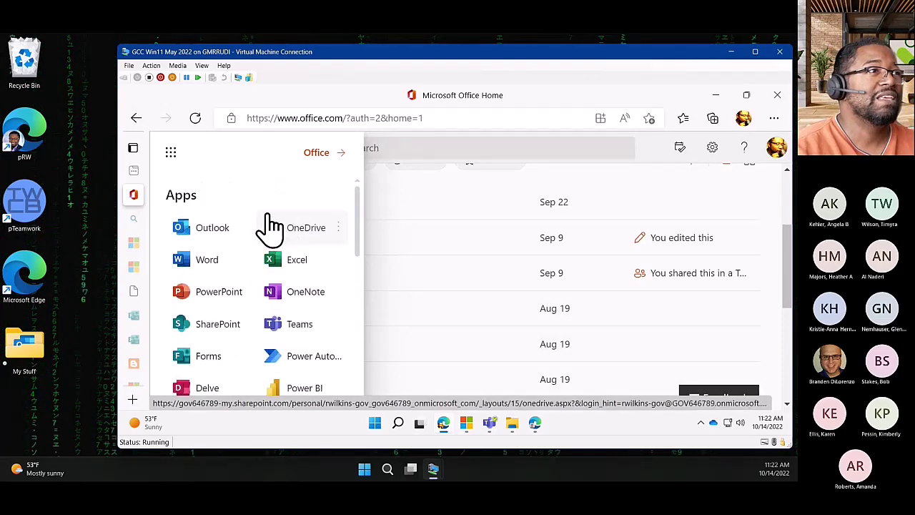
{"action": "left_click", "coordinate": [214, 229]}
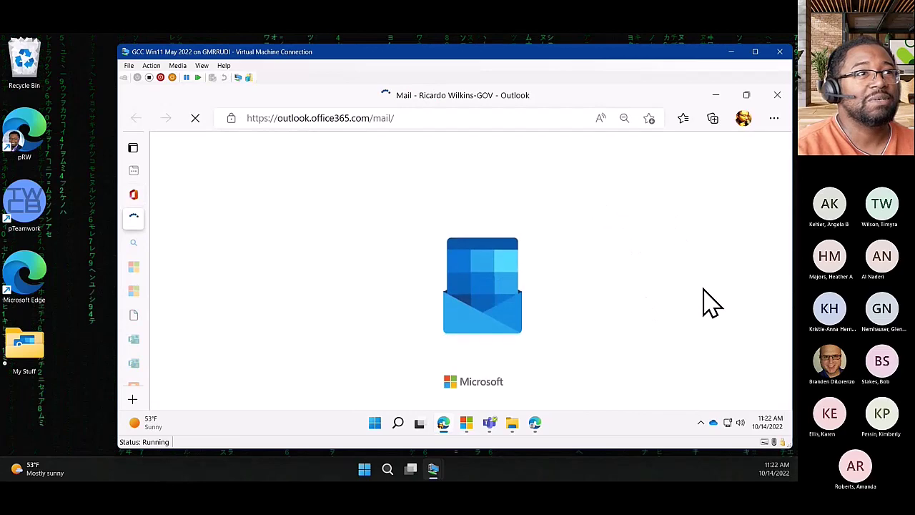
{"action": "left_click", "coordinate": [268, 176]}
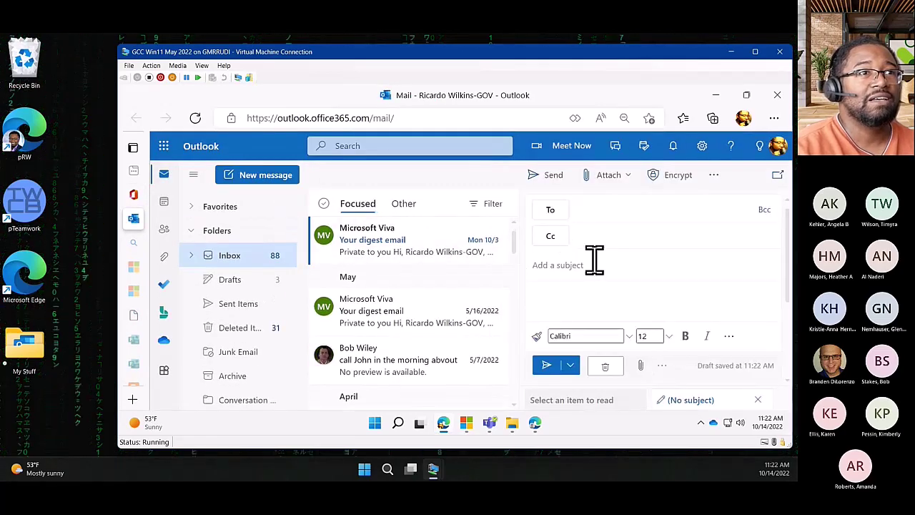
- View the new email's Schedule send date and time options, cancel them and minimize the browser
{"action": "left_click", "coordinate": [570, 365]}
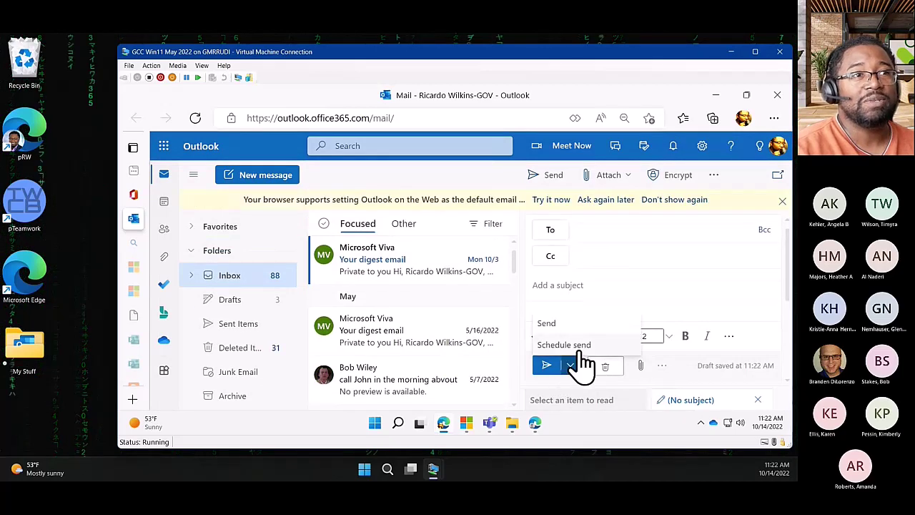
{"action": "left_click", "coordinate": [584, 346]}
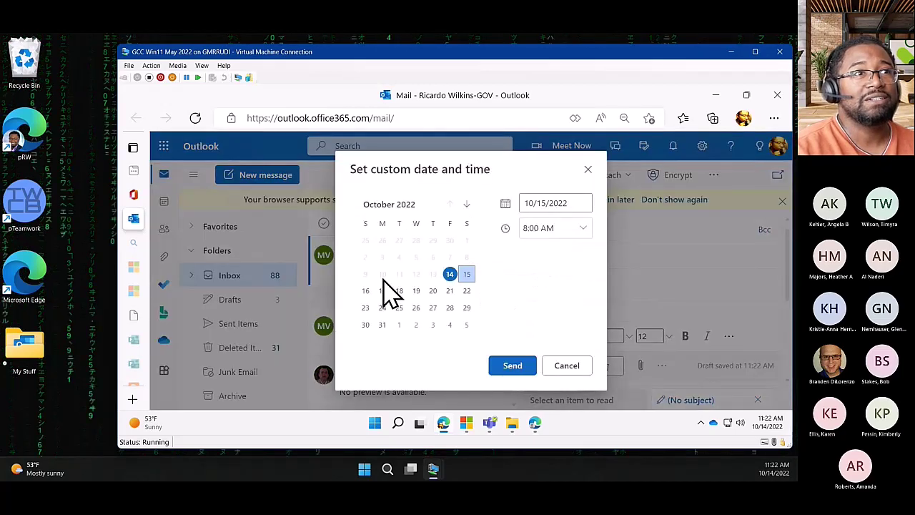
{"action": "left_click", "coordinate": [565, 366]}
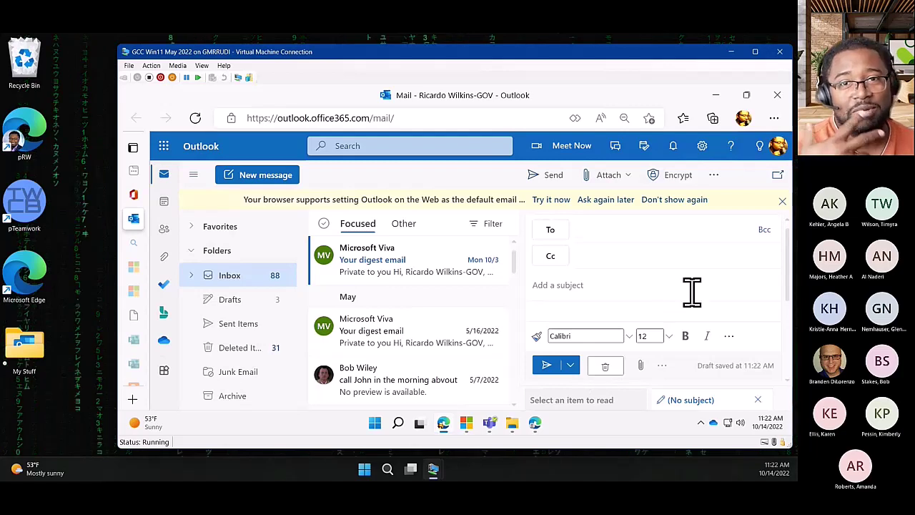
{"action": "left_click", "coordinate": [572, 368]}
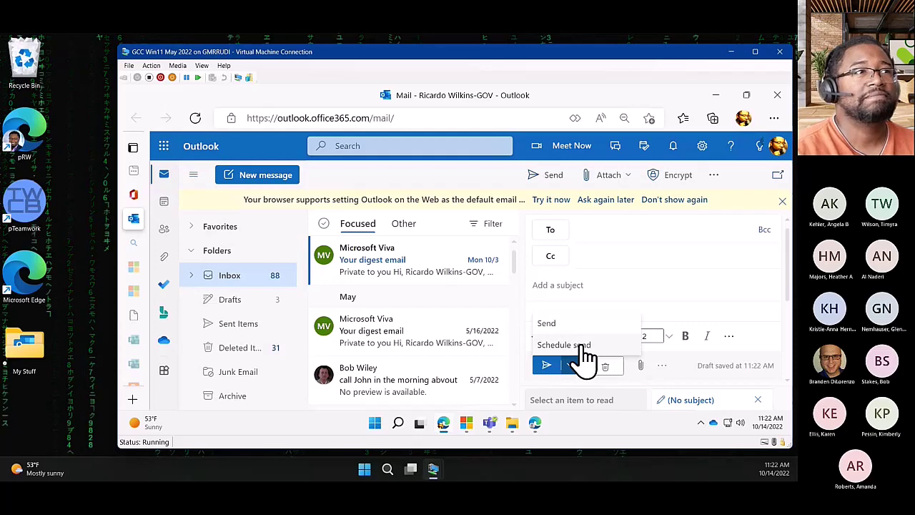
{"action": "left_click", "coordinate": [715, 94]}
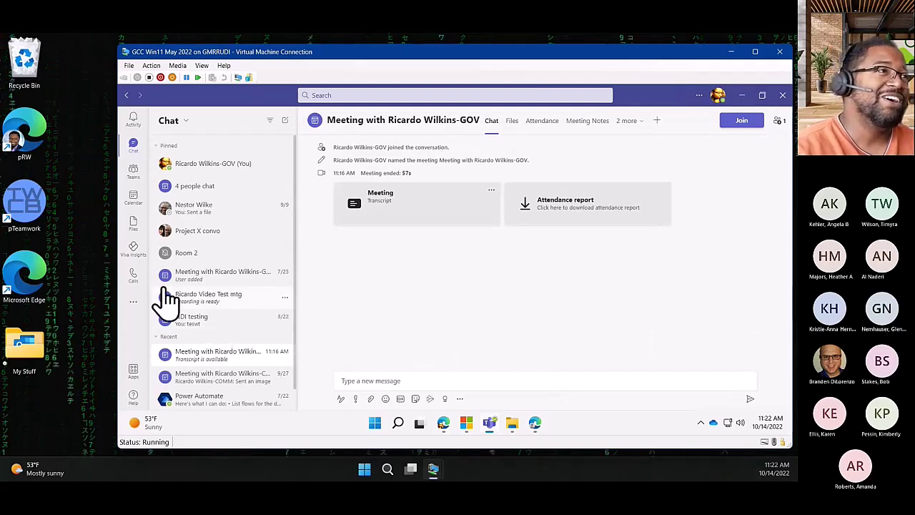
- Open the Delivery channel of the District 9 Road Safety Audit team and share the "Edit | COT Test 3" post to Outlook
{"action": "left_click", "coordinate": [133, 173]}
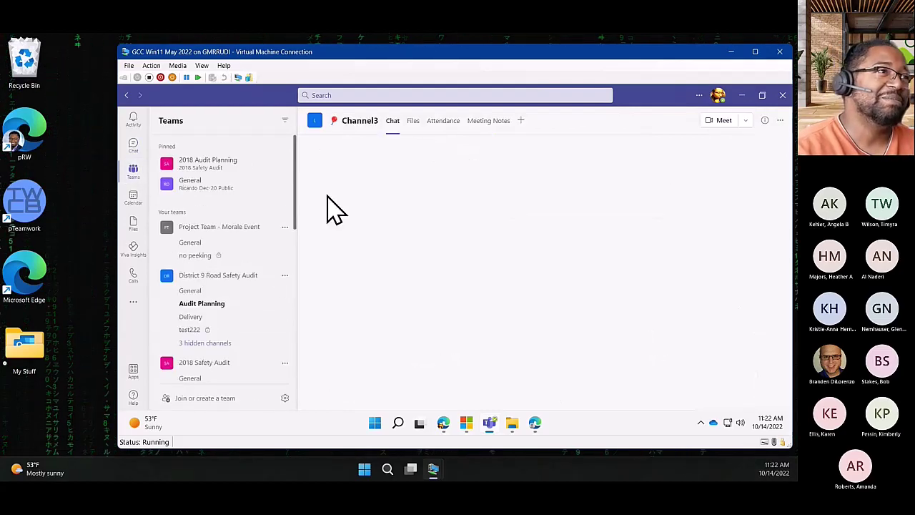
{"action": "left_click", "coordinate": [238, 316]}
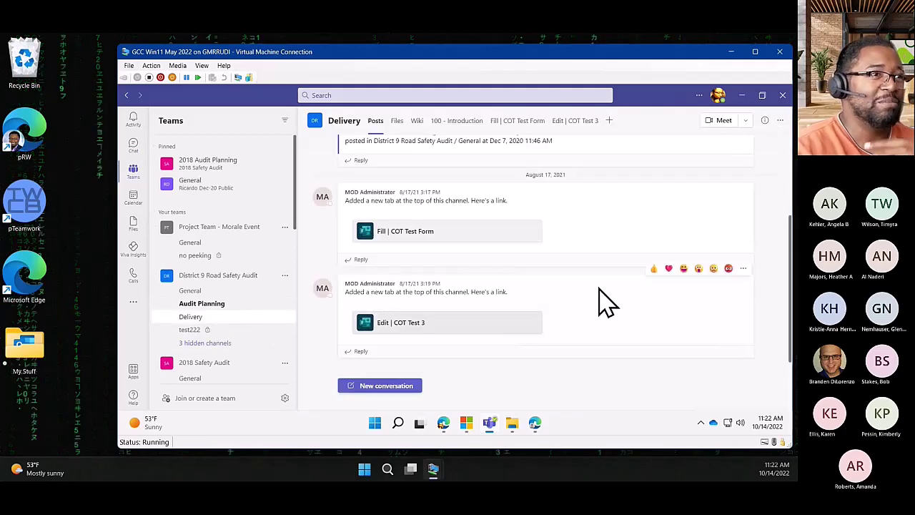
{"action": "left_click", "coordinate": [747, 269]}
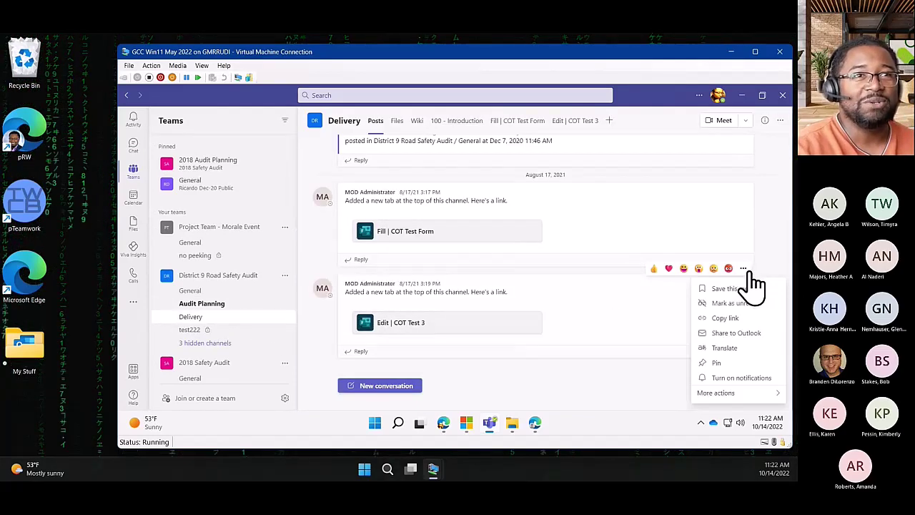
{"action": "left_click", "coordinate": [734, 333]}
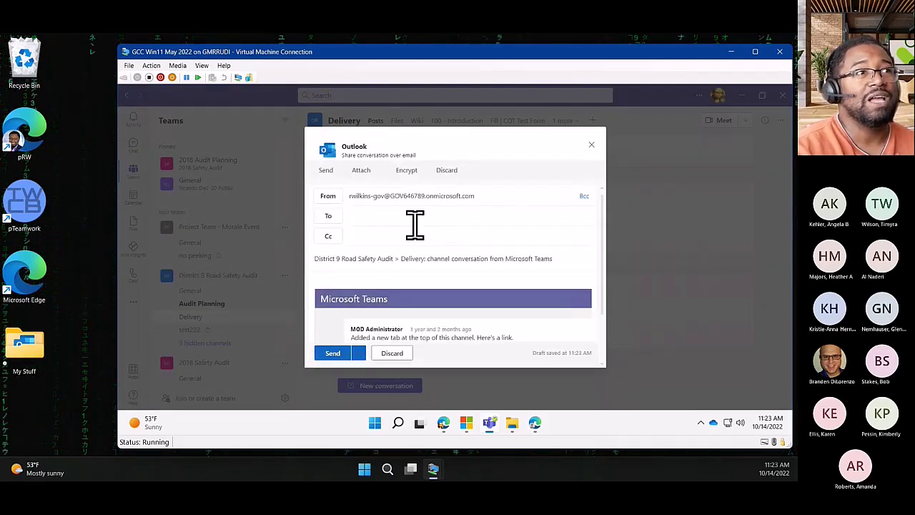
- View the Schedule send option and message body of the shared conversation email, and close it without sending
{"action": "left_click", "coordinate": [359, 353]}
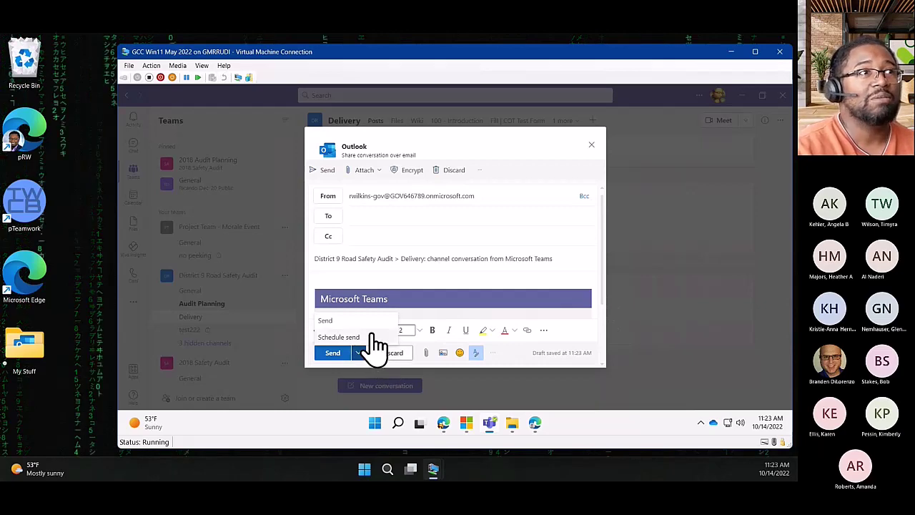
{"action": "scroll", "coordinate": [486, 279], "scroll_direction": "down", "scroll_amount": 2}
{"action": "scroll", "coordinate": [492, 304], "scroll_direction": "up", "scroll_amount": 2}
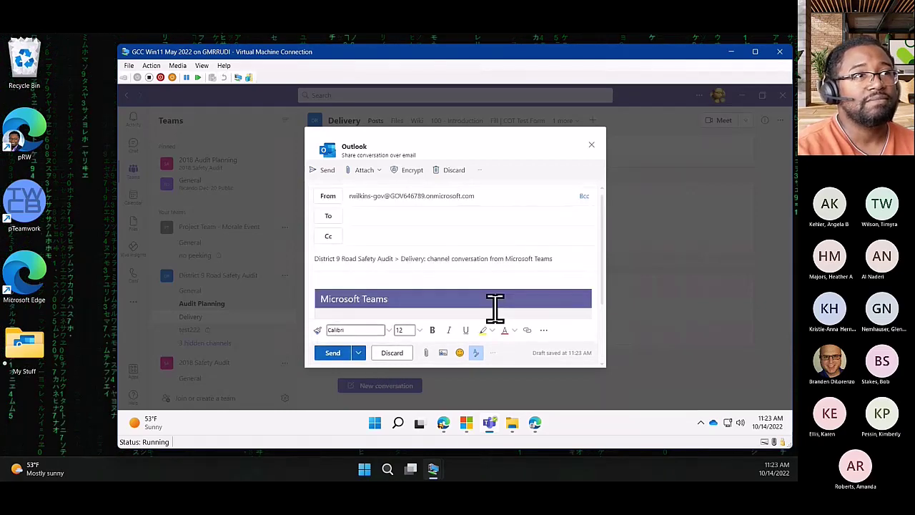
{"action": "left_click", "coordinate": [593, 147]}
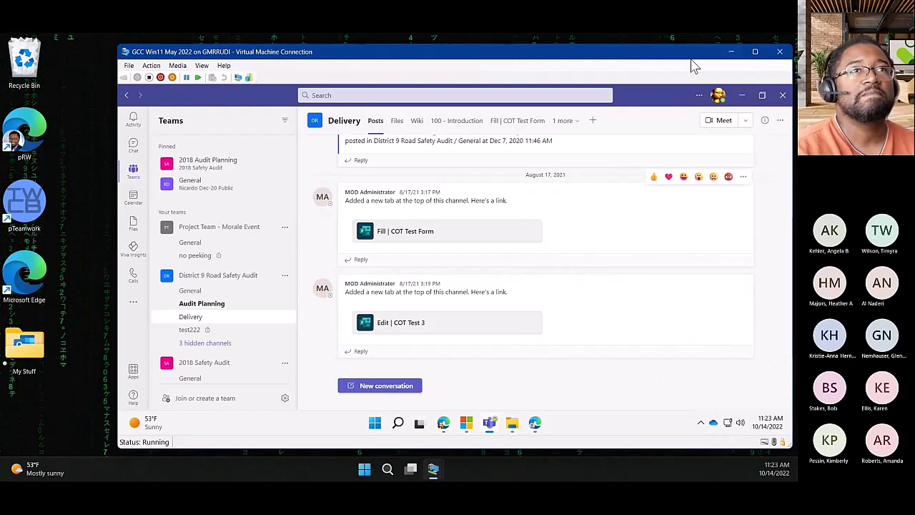
- Move the GCC virtual machine window closer to the desktop icons and briefly preview the virtual desktops
{"action": "left_click_drag", "start_coordinate": [362, 63], "coordinate": [318, 62]}
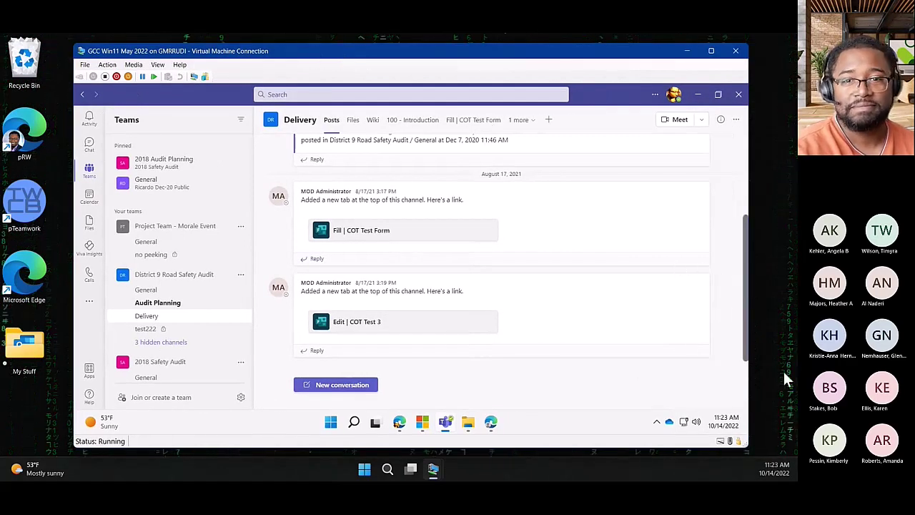
{"action": "mouse_move", "coordinate": [411, 468]}
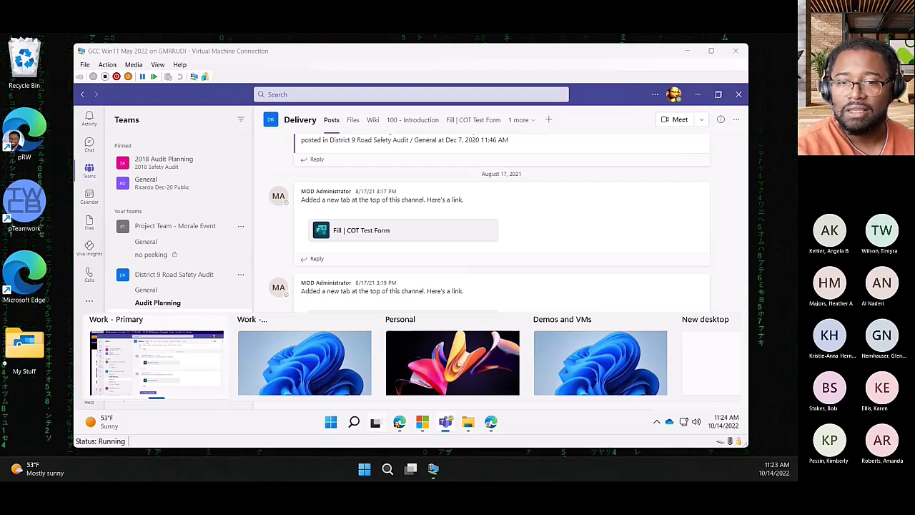
{"action": "left_click", "coordinate": [265, 256]}
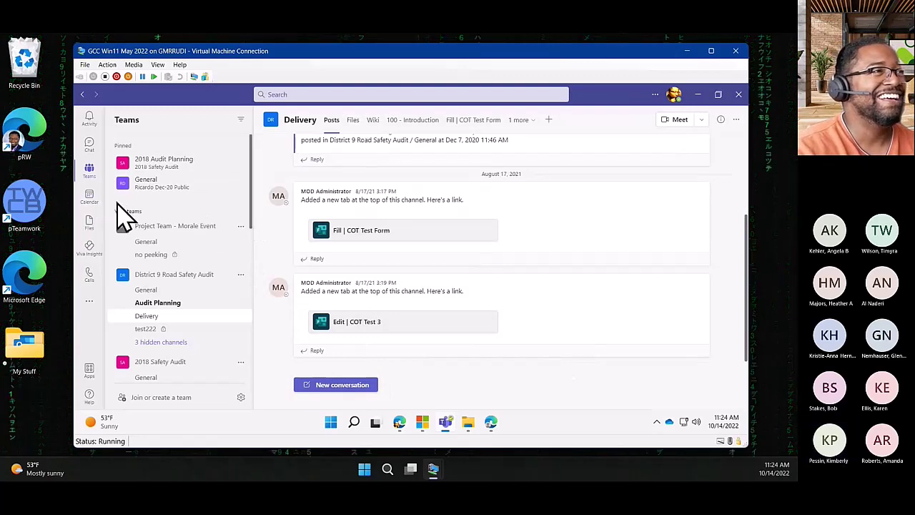
- Open the recent meeting chat, search the emojis for "thumbs" and send the smiley giving a thumbs-up
{"action": "left_click", "coordinate": [90, 203]}
{"action": "left_click", "coordinate": [89, 147]}
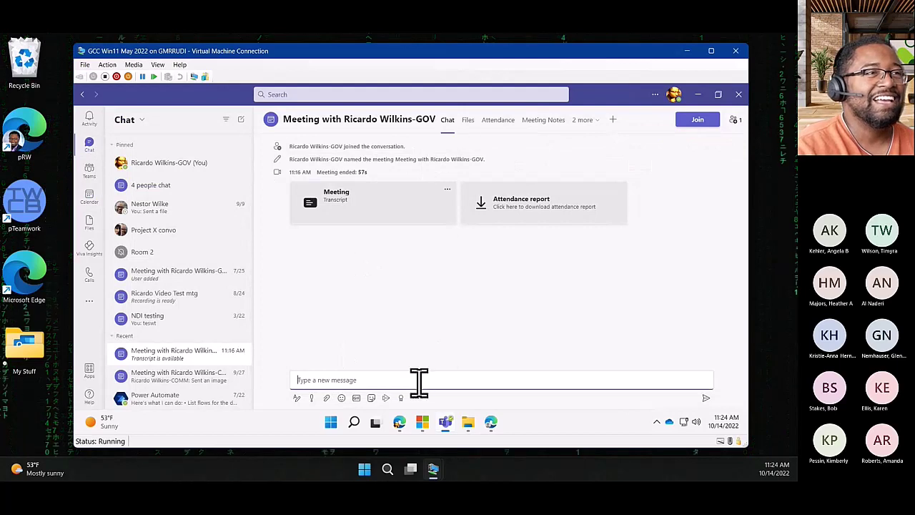
{"action": "left_click", "coordinate": [341, 399]}
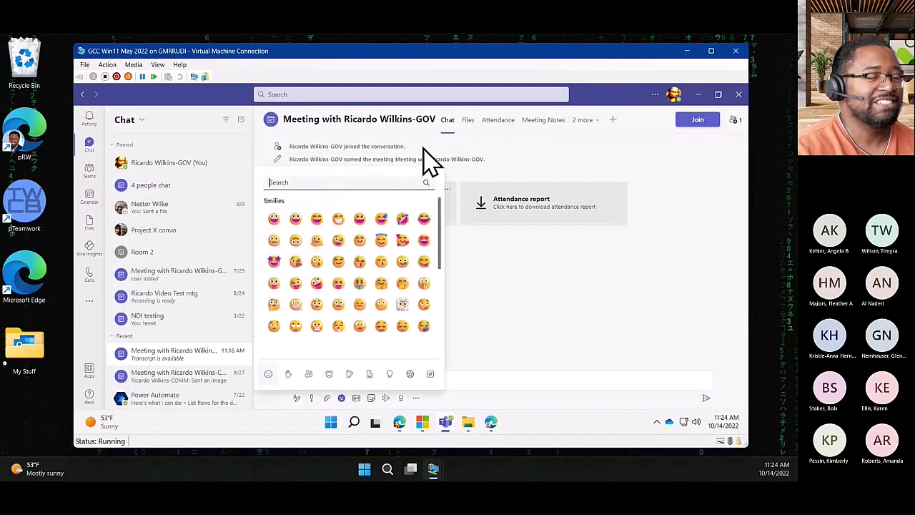
{"action": "type", "text": "thumbs"}
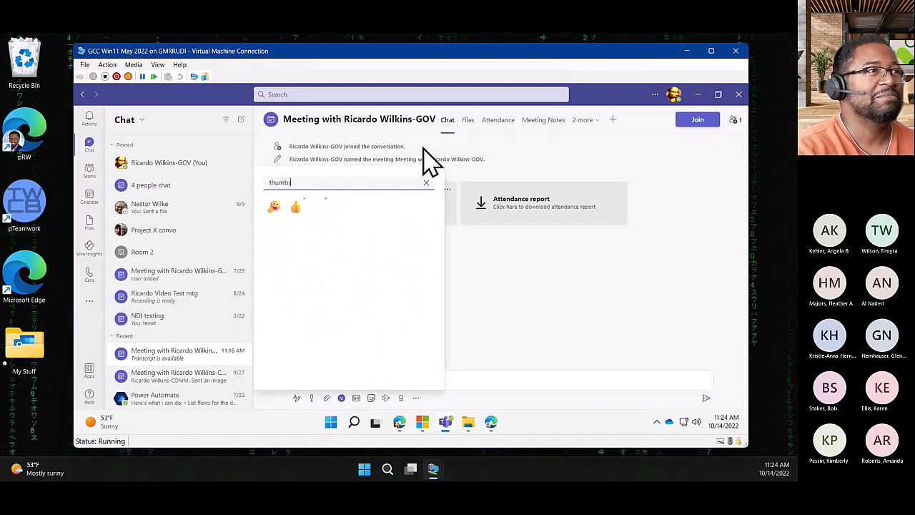
{"action": "left_click", "coordinate": [275, 208]}
{"action": "left_click", "coordinate": [705, 398]}
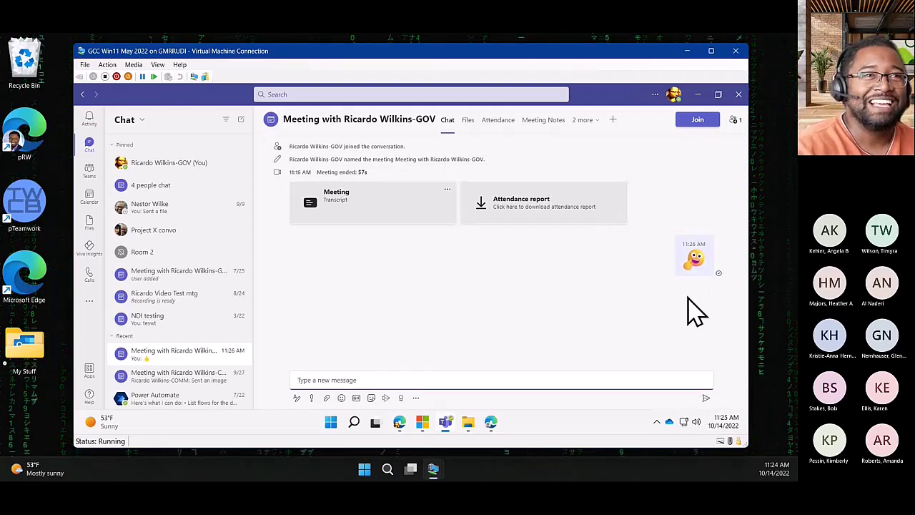
- Browse the Smilies emoji collection through to its end, close it and examine the sent smiley message
{"action": "mouse_move", "coordinate": [688, 263]}
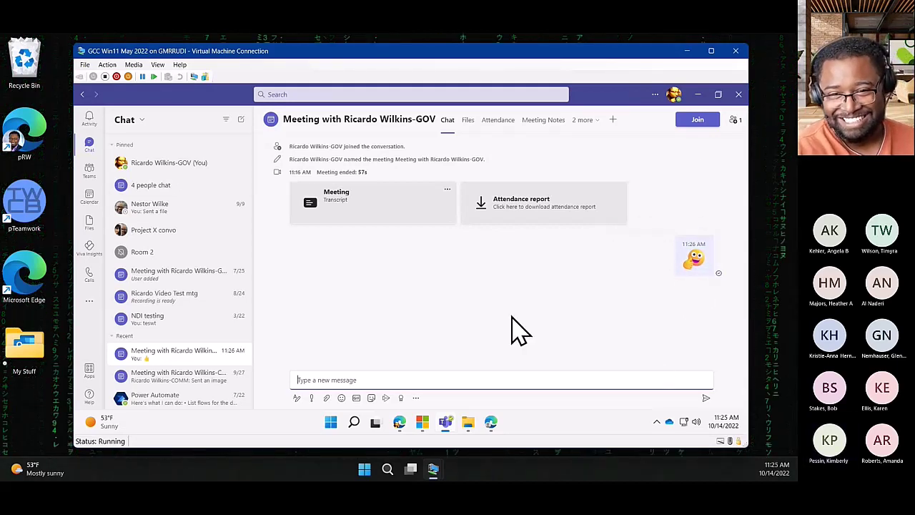
{"action": "left_click", "coordinate": [674, 313]}
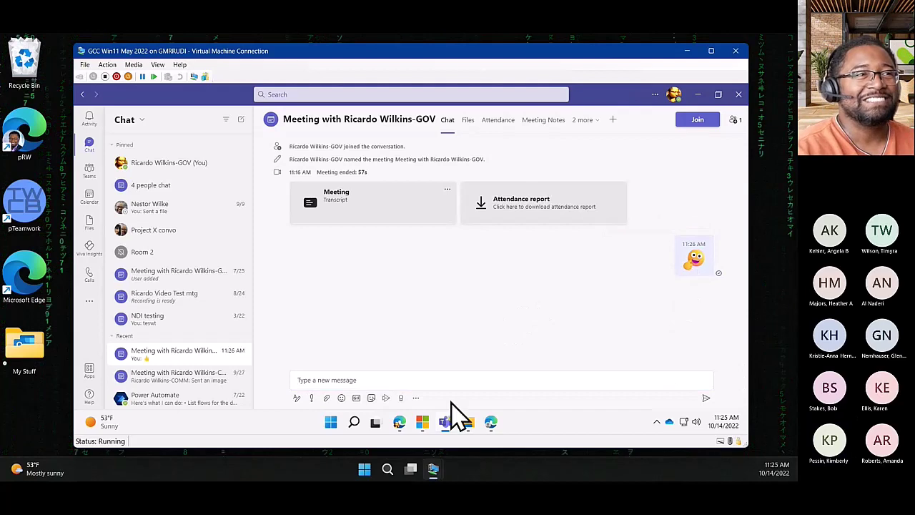
{"action": "left_click", "coordinate": [341, 398]}
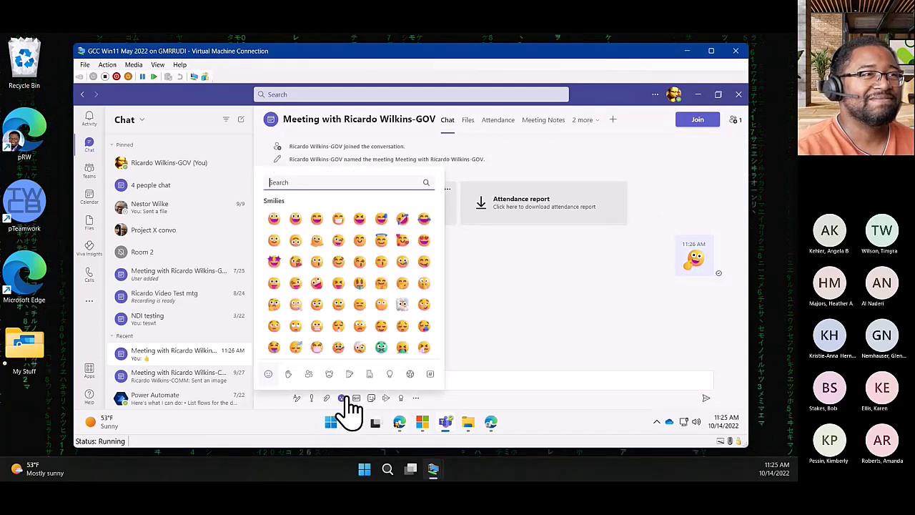
{"action": "scroll", "coordinate": [415, 312], "scroll_direction": "down", "scroll_amount": 10}
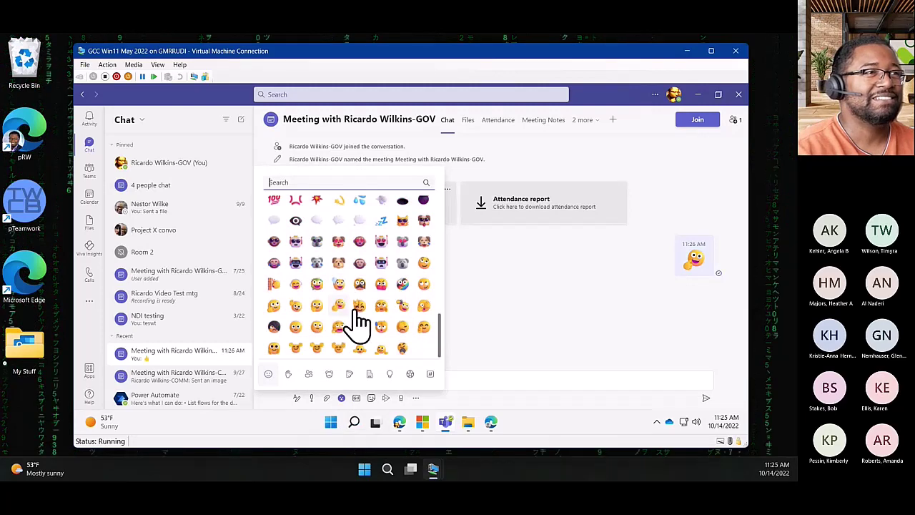
{"action": "left_click", "coordinate": [518, 321]}
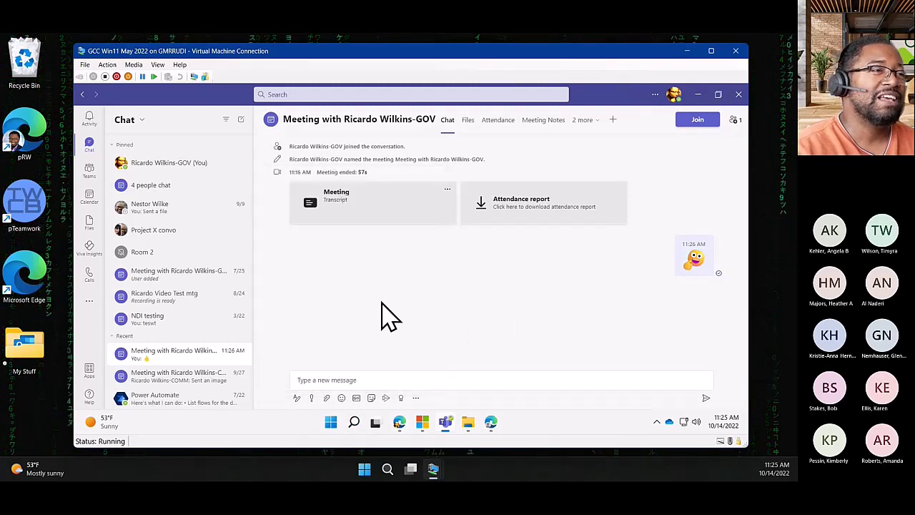
{"action": "left_click", "coordinate": [341, 399]}
{"action": "mouse_move", "coordinate": [440, 215]}
{"action": "left_mouse_down"}
{"action": "mouse_move", "coordinate": [441, 327]}
{"action": "mouse_move", "coordinate": [435, 213]}
{"action": "left_mouse_up"}
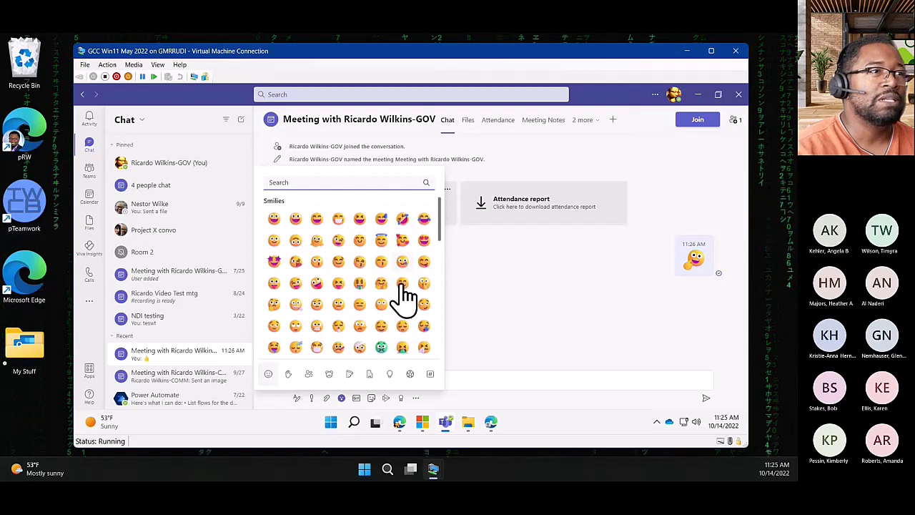
{"action": "scroll", "coordinate": [404, 307], "scroll_direction": "down", "scroll_amount": 5}
{"action": "scroll", "coordinate": [429, 314], "scroll_direction": "down", "scroll_amount": 5}
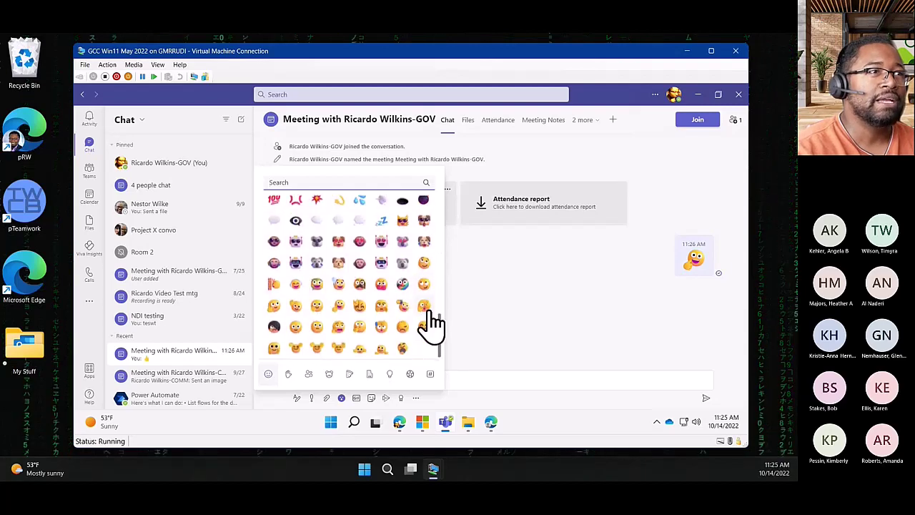
{"action": "left_click", "coordinate": [505, 333]}
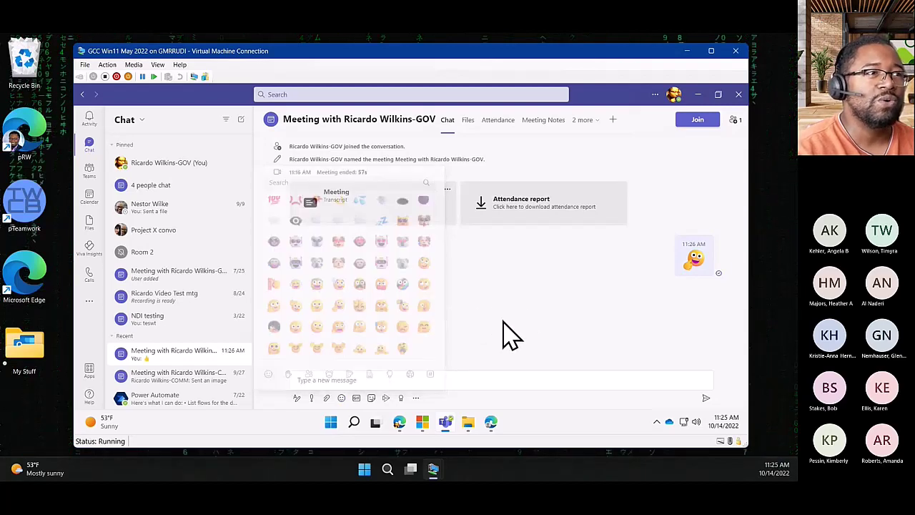
{"action": "left_click", "coordinate": [491, 377]}
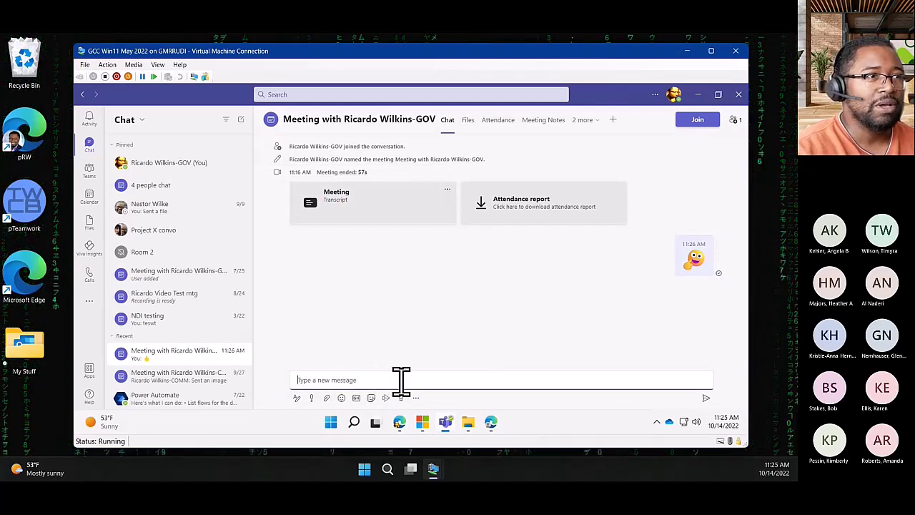
{"action": "left_click", "coordinate": [342, 398]}
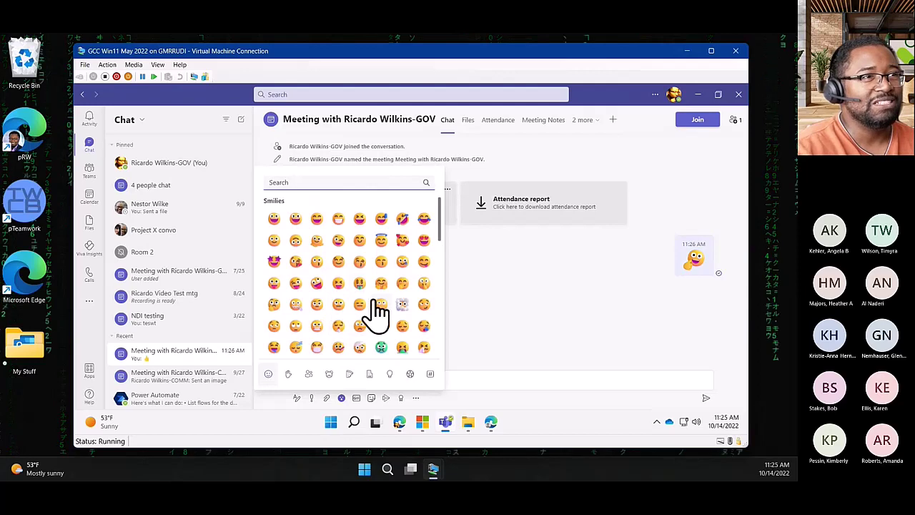
{"action": "left_click", "coordinate": [515, 347]}
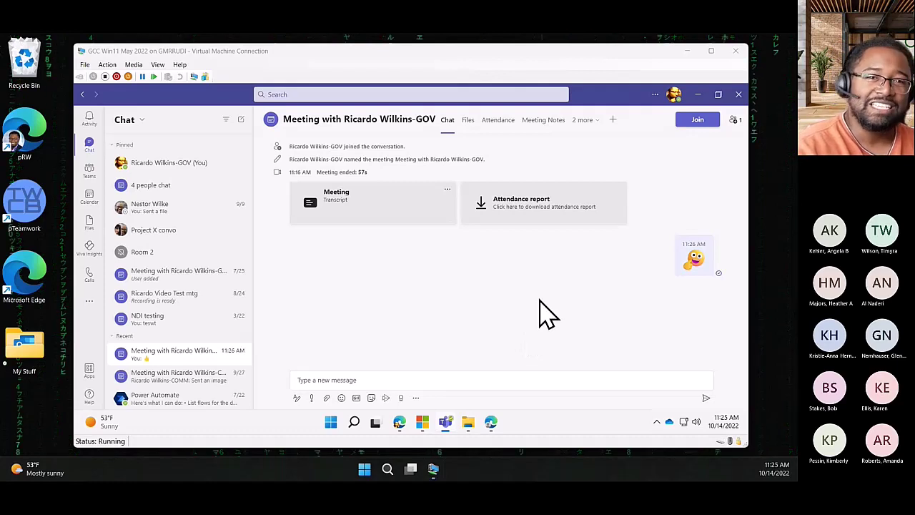
{"action": "left_click", "coordinate": [476, 300]}
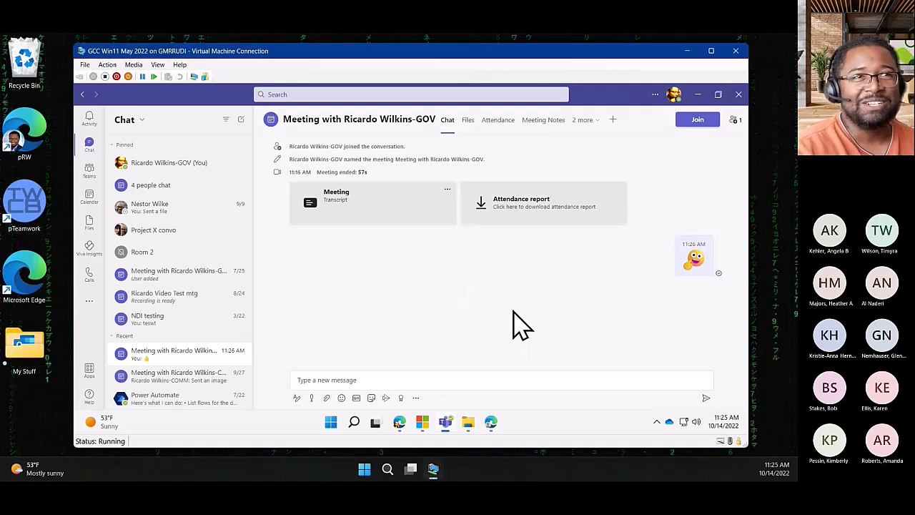
{"action": "left_click", "coordinate": [424, 377]}
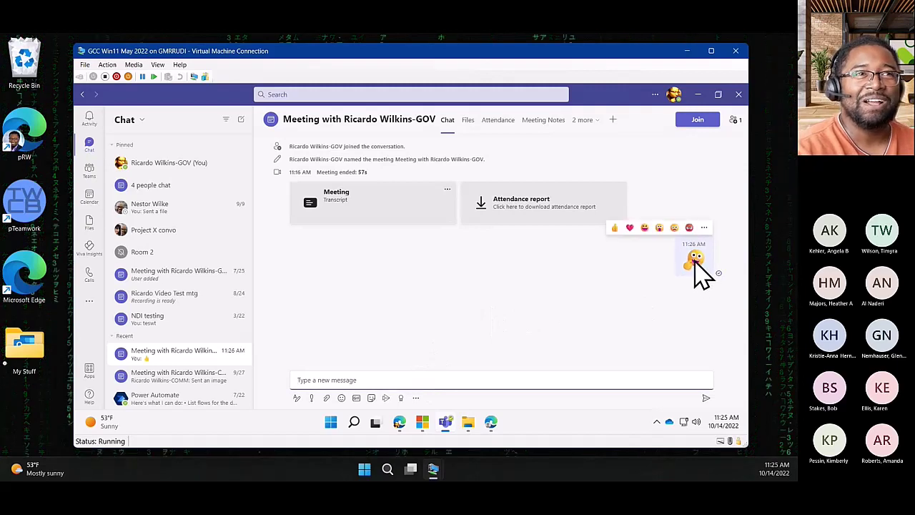
{"action": "mouse_move", "coordinate": [704, 275]}
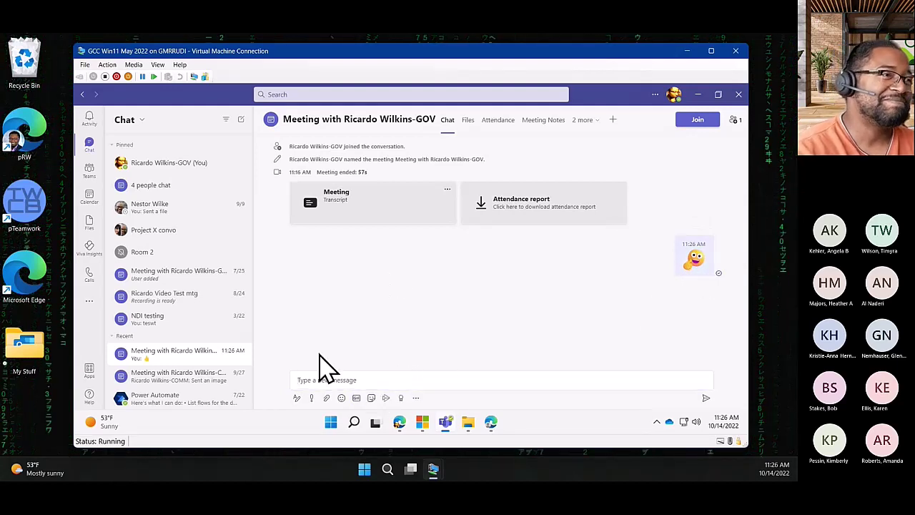
- Search the emojis for "thumb" and send the thumbs-up hand in the medium-dark skin tone to the meeting chat
{"action": "left_click", "coordinate": [341, 398]}
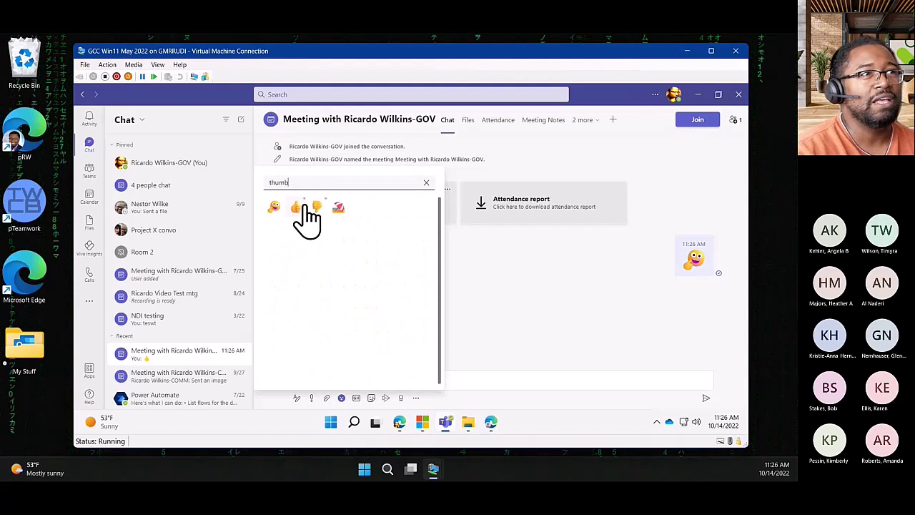
{"action": "mouse_move", "coordinate": [297, 208]}
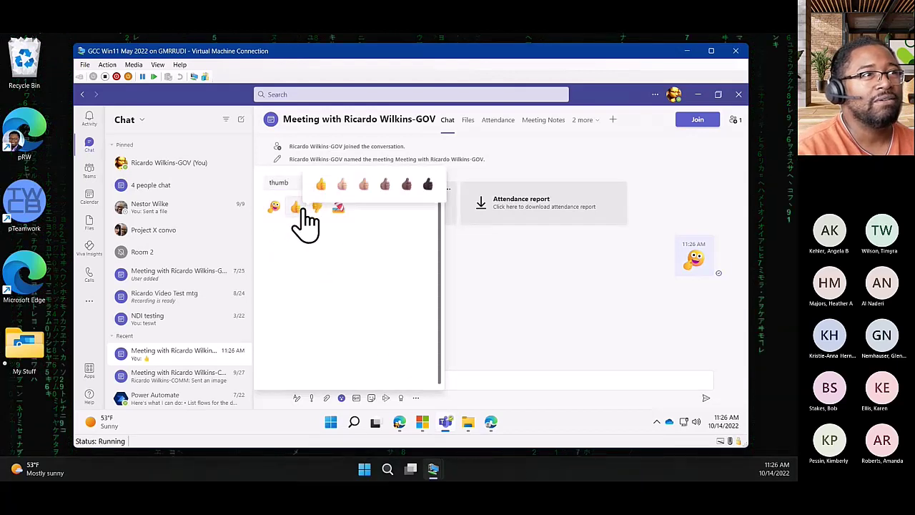
{"action": "left_click", "coordinate": [407, 186]}
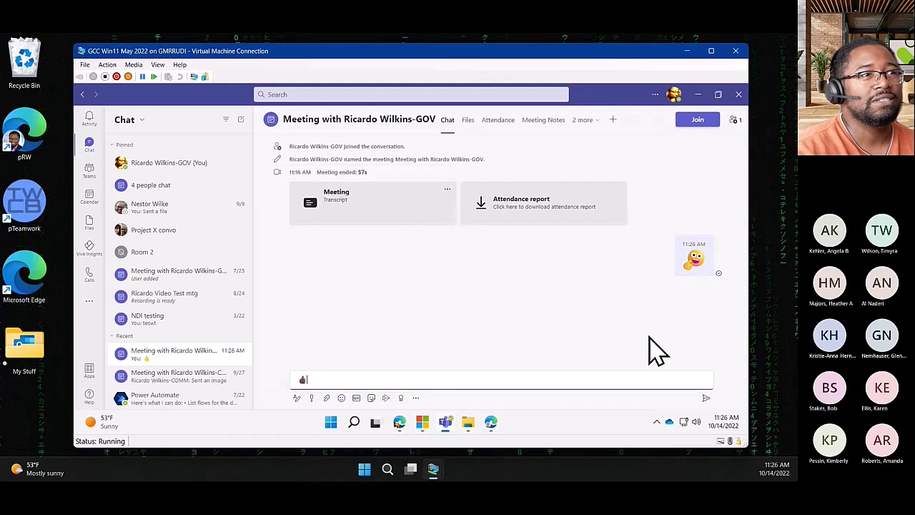
{"action": "left_click", "coordinate": [705, 398]}
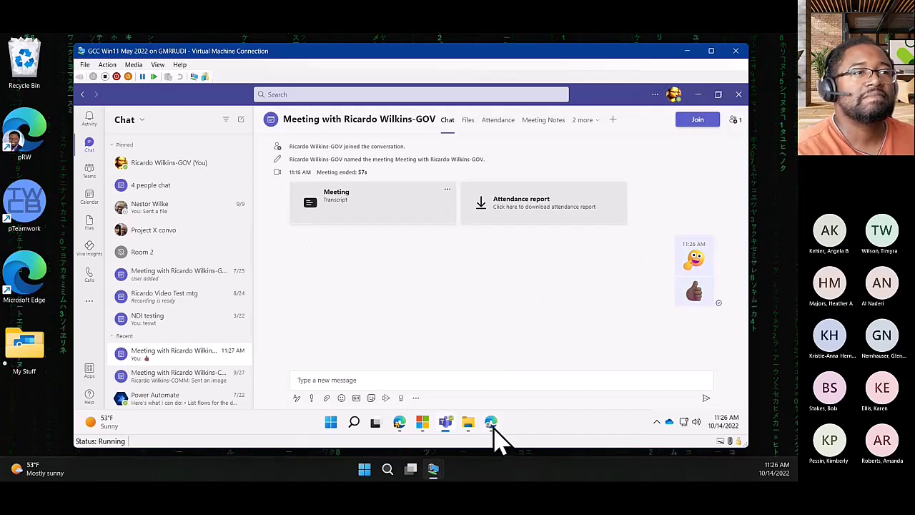
- Switch to Outlook in the browser and replace the open blank draft with a new message
{"action": "left_click", "coordinate": [398, 426]}
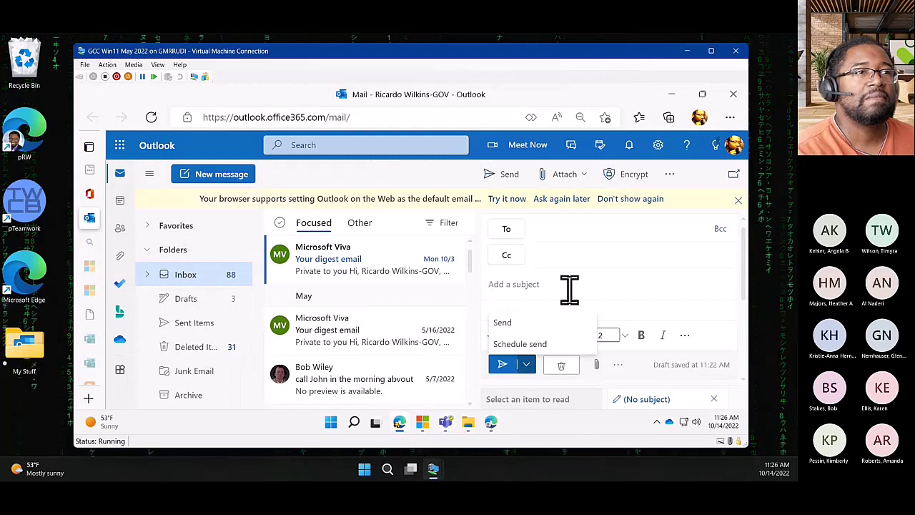
{"action": "left_click", "coordinate": [579, 368]}
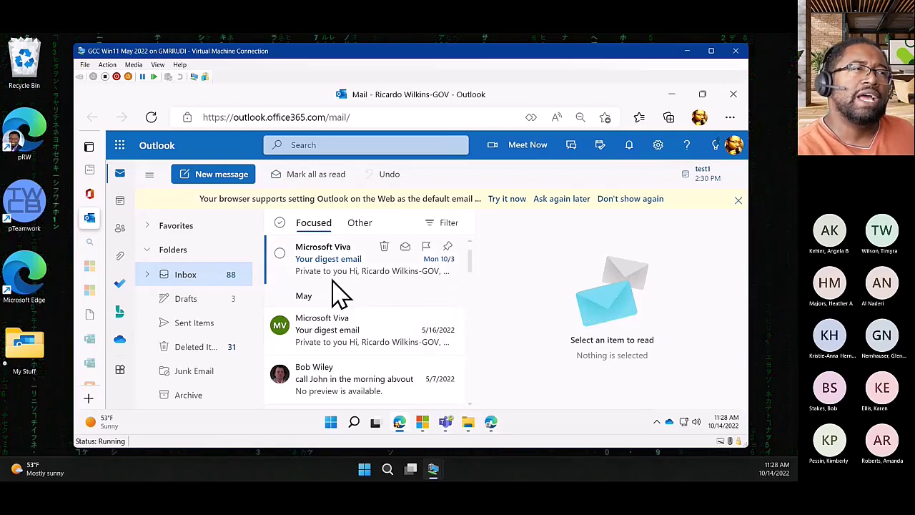
{"action": "left_click", "coordinate": [199, 177]}
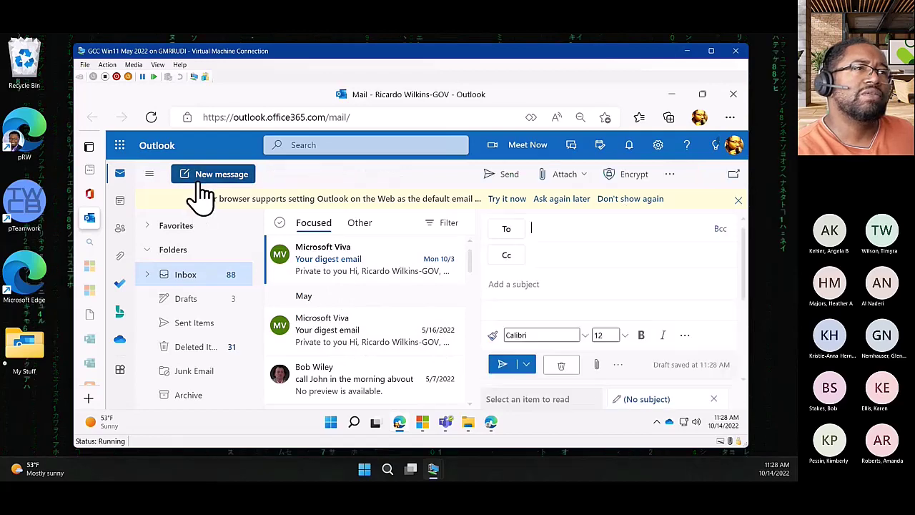
- View the blank message's custom date and time options for Schedule send and cancel them
{"action": "left_click", "coordinate": [528, 364]}
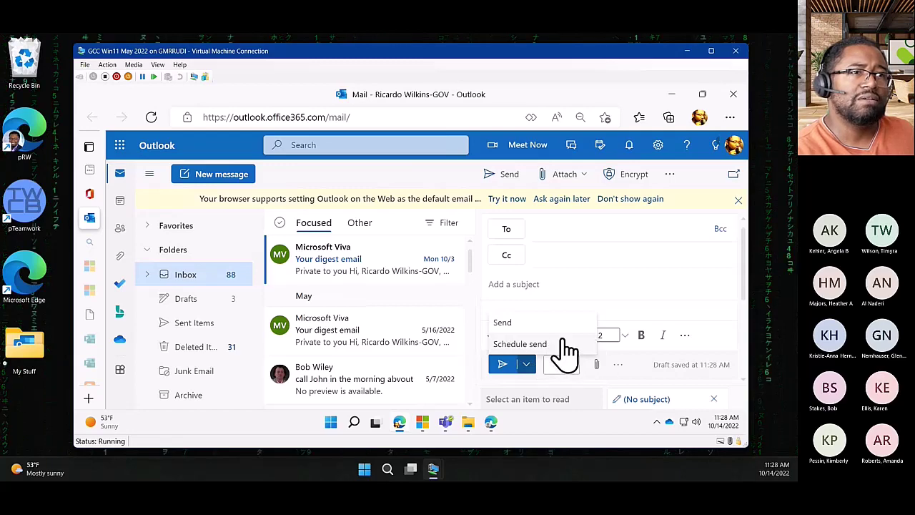
{"action": "left_click", "coordinate": [561, 343]}
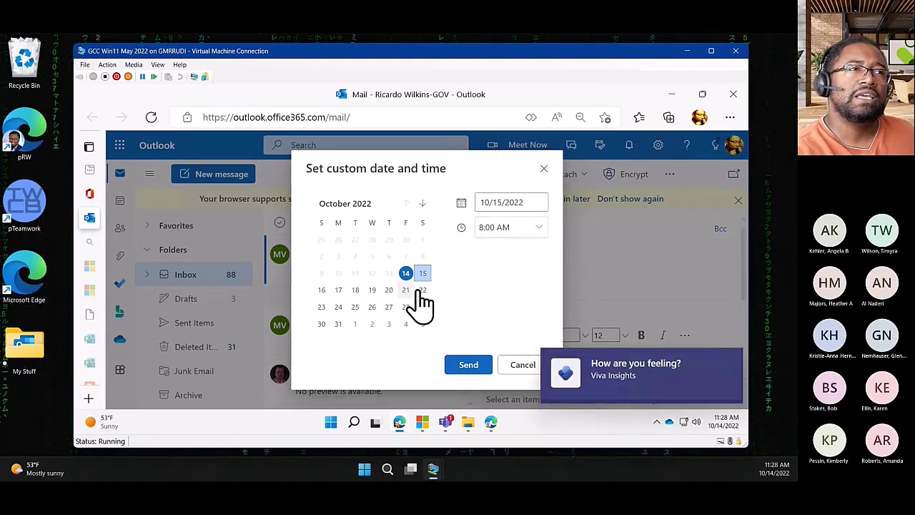
{"action": "left_click", "coordinate": [526, 366]}
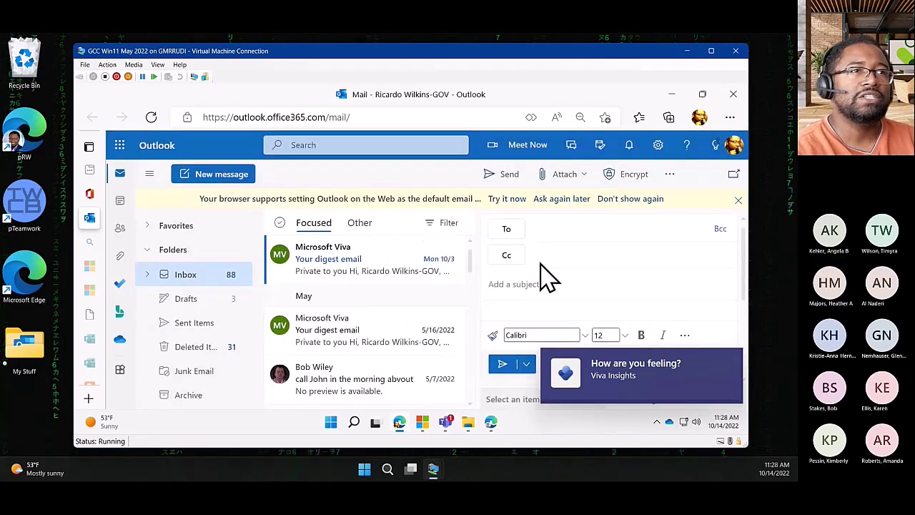
- Address the message to the mailbox owner's own account, with subject "daf" and body text "adfdsaf"
{"action": "left_click", "coordinate": [551, 230]}
{"action": "type", "text": "r"}
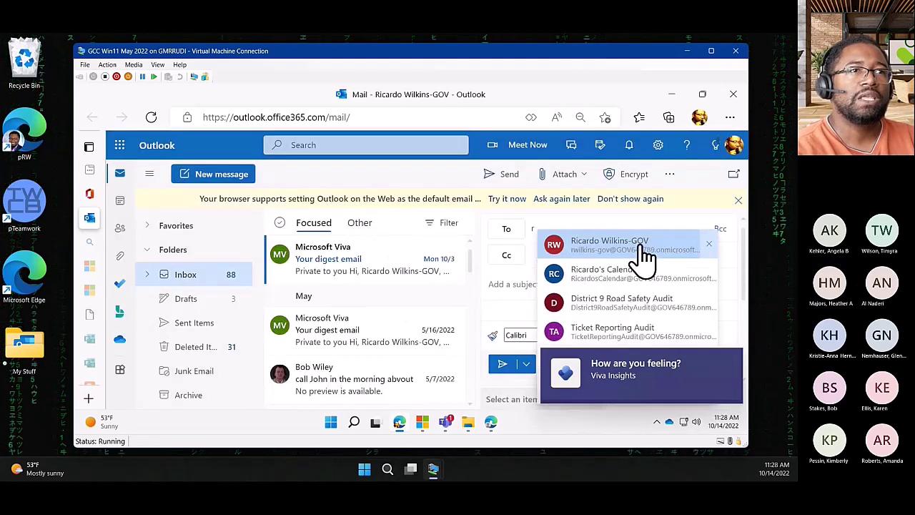
{"action": "left_click", "coordinate": [643, 250]}
{"action": "left_click", "coordinate": [521, 286]}
{"action": "type", "text": "daf"}
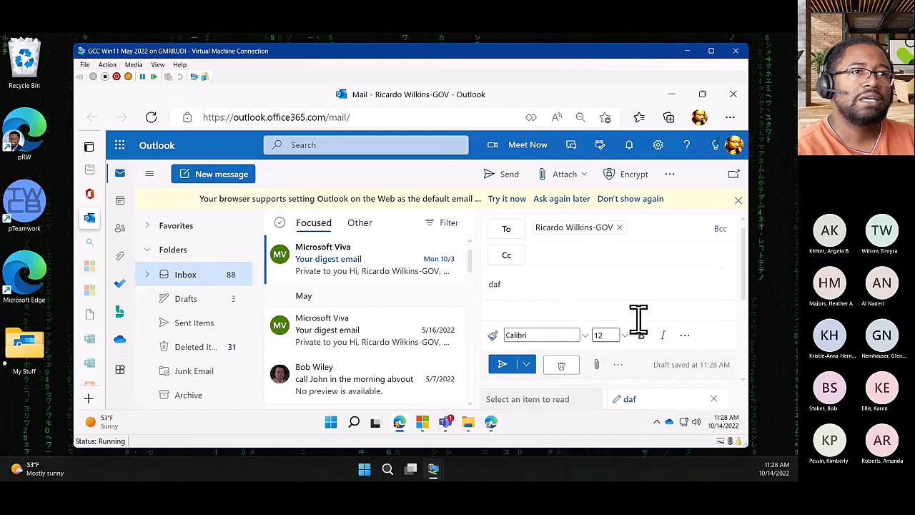
{"action": "scroll", "coordinate": [746, 311], "scroll_direction": "down", "scroll_amount": 1}
{"action": "left_click", "coordinate": [587, 279]}
{"action": "type", "text": "adfdsaf"}
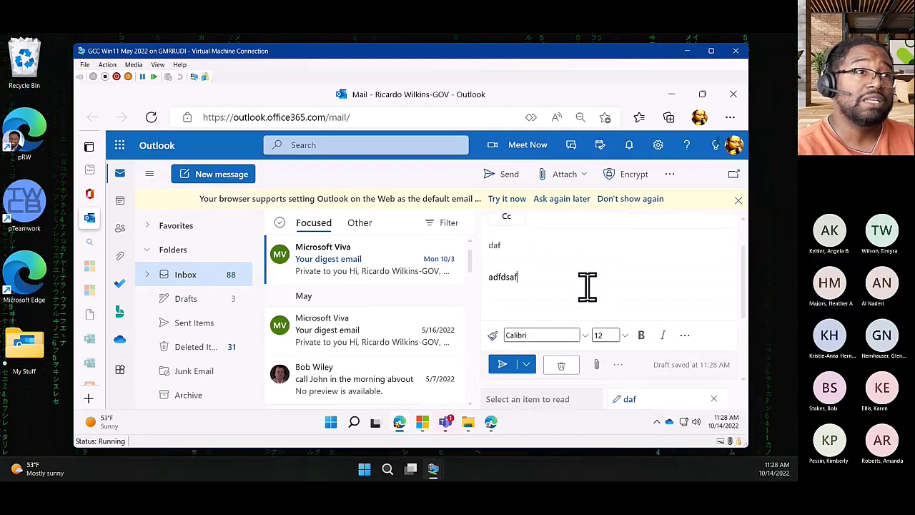
- Schedule the email for sending on October 21, 2022 at 8:00 AM
{"action": "left_click", "coordinate": [526, 365]}
{"action": "left_click", "coordinate": [541, 346]}
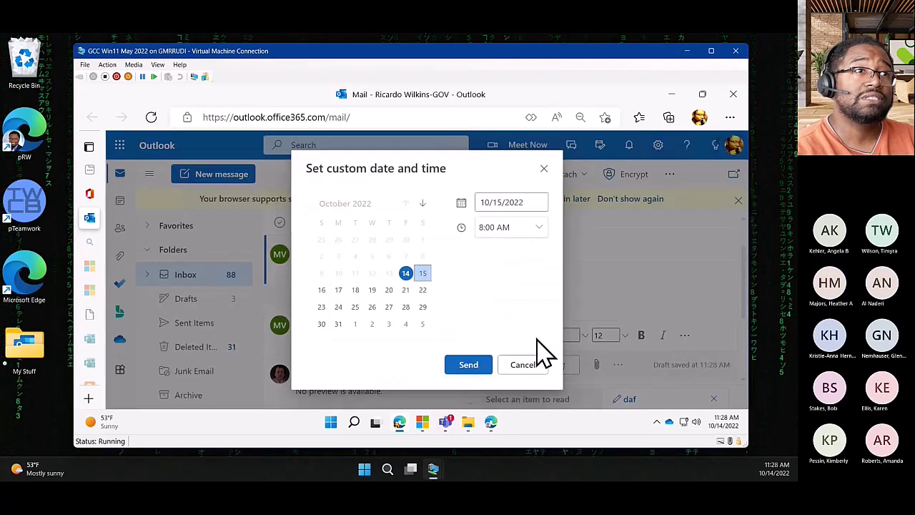
{"action": "left_click", "coordinate": [405, 289]}
{"action": "left_click", "coordinate": [469, 366]}
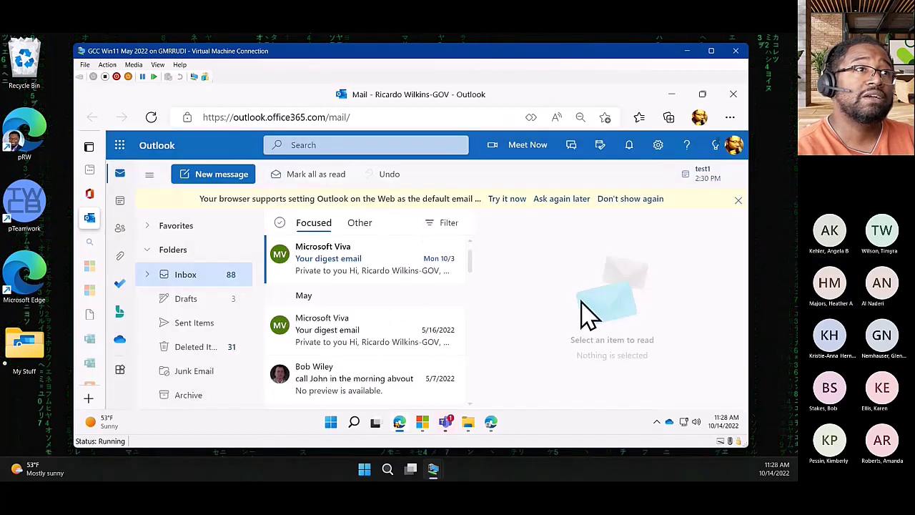
- Look through the mail folders and open Sent Items to check for the scheduled email
{"action": "scroll", "coordinate": [222, 347], "scroll_direction": "down", "scroll_amount": 2}
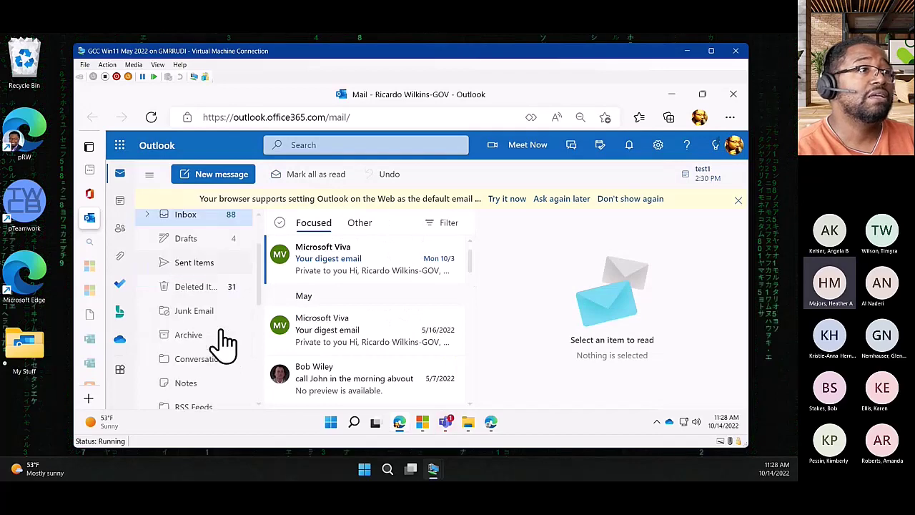
{"action": "scroll", "coordinate": [214, 329], "scroll_direction": "up", "scroll_amount": 1}
{"action": "left_click", "coordinate": [196, 263]}
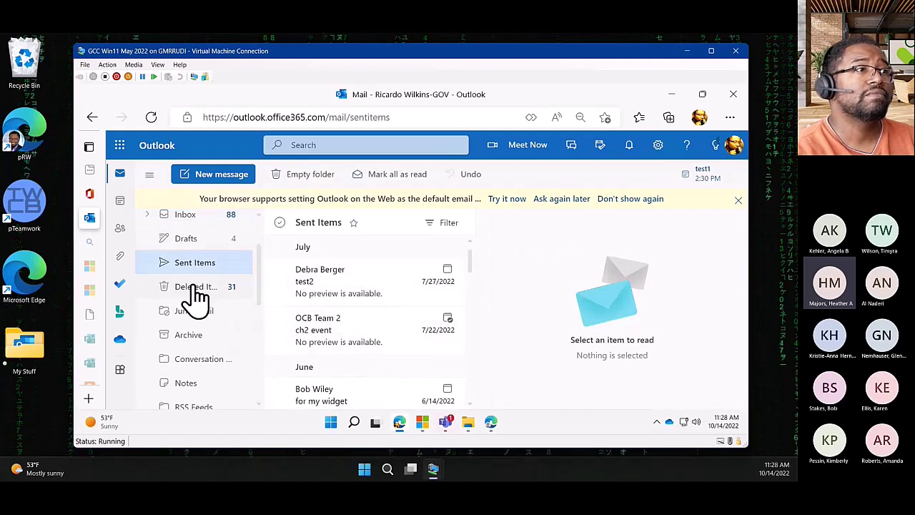
- Look through the mail folder list and examine the actions available for the sent message "test2"
{"action": "scroll", "coordinate": [236, 392], "scroll_direction": "down", "scroll_amount": 2}
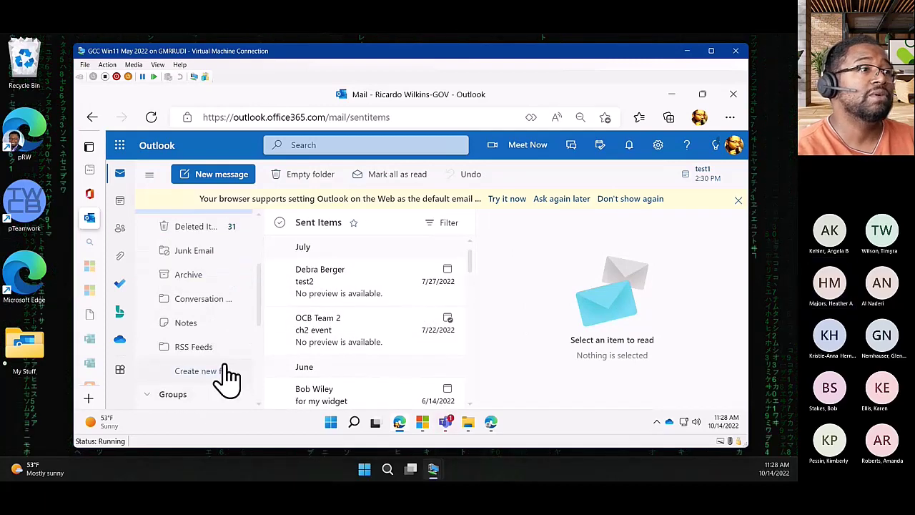
{"action": "scroll", "coordinate": [223, 372], "scroll_direction": "up", "scroll_amount": 1}
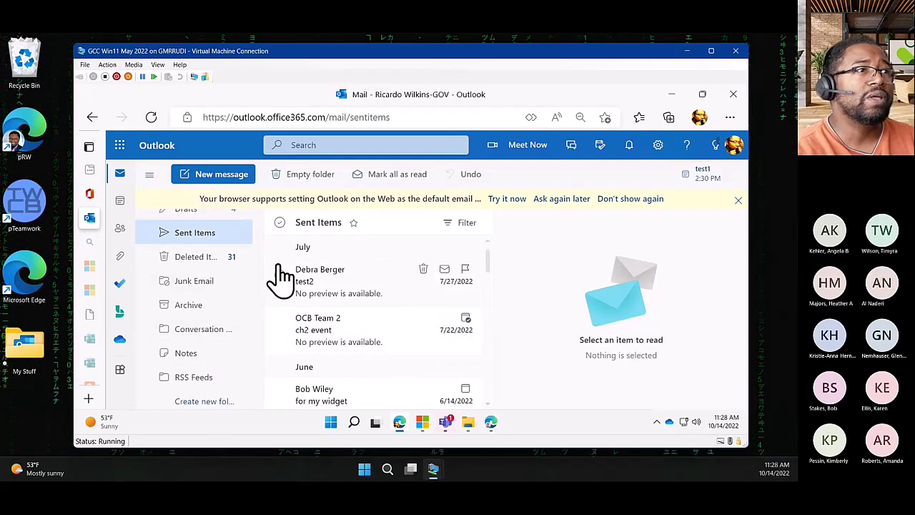
{"action": "scroll", "coordinate": [355, 321], "scroll_direction": "down", "scroll_amount": 1}
{"action": "scroll", "coordinate": [350, 320], "scroll_direction": "up", "scroll_amount": 1}
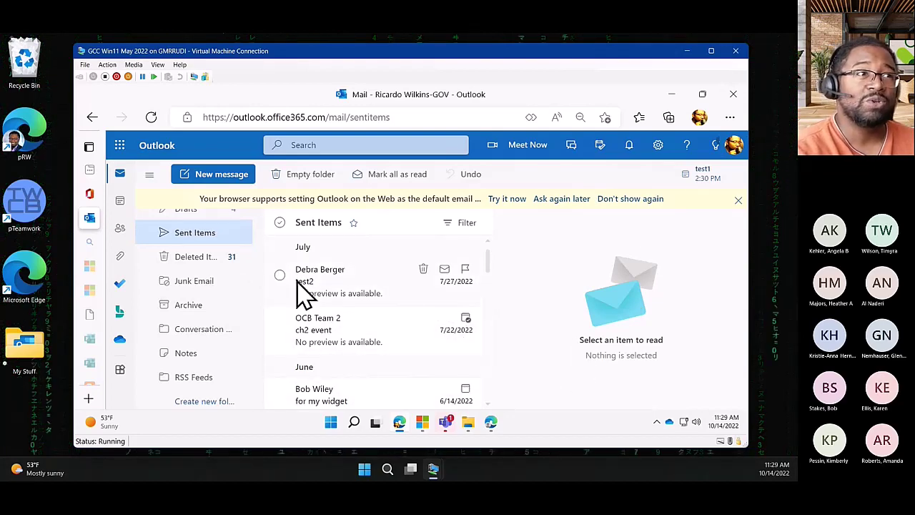
{"action": "right_click", "coordinate": [406, 297]}
{"action": "mouse_move", "coordinate": [493, 265]}
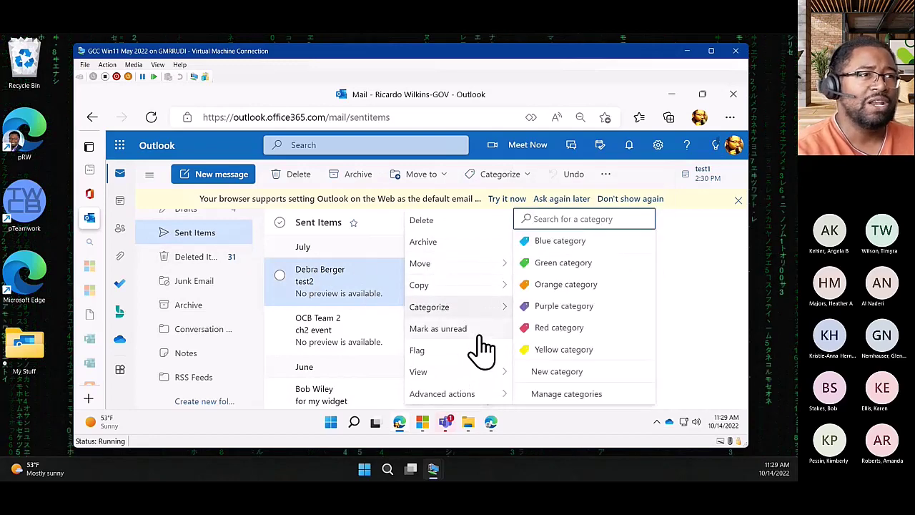
{"action": "scroll", "coordinate": [185, 279], "scroll_direction": "up", "scroll_amount": 3}
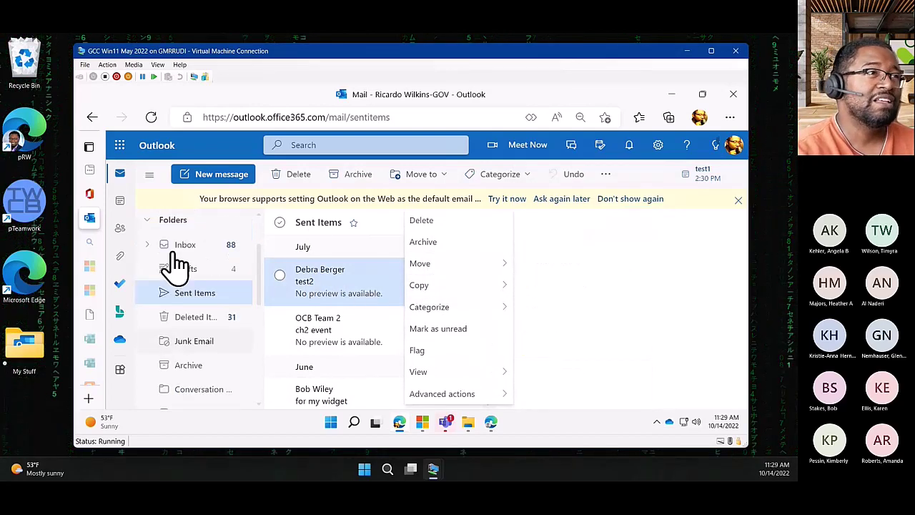
- Open the Inbox and pin the May 16, 2022 Microsoft Viva digest email
{"action": "left_click", "coordinate": [189, 279]}
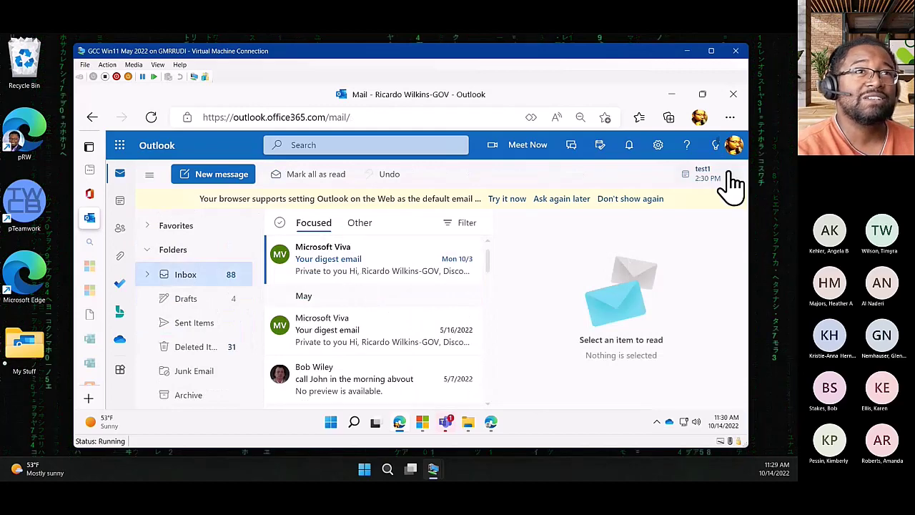
{"action": "key", "text": "ctrl+minus"}
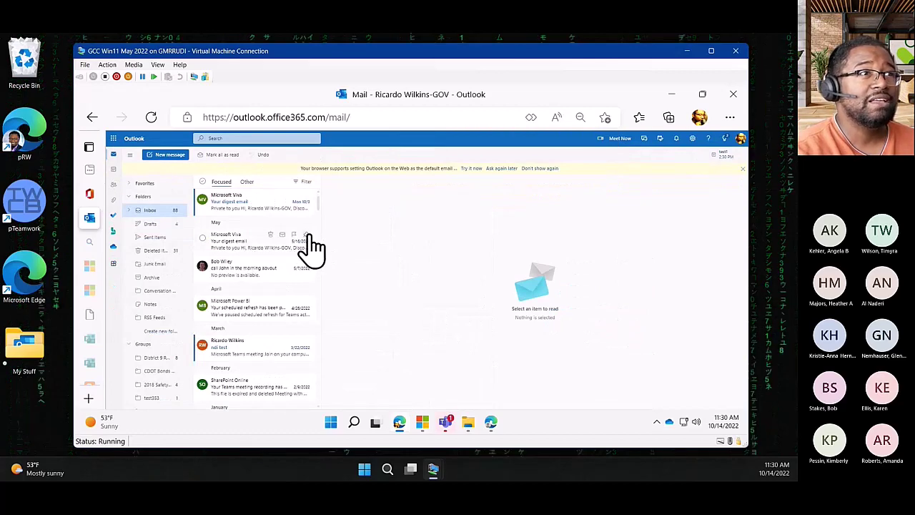
{"action": "left_click", "coordinate": [303, 235]}
- View the Snooze time options for the email "call John in the morning abvout" and dismiss them
{"action": "right_click", "coordinate": [272, 275]}
{"action": "right_click", "coordinate": [246, 271]}
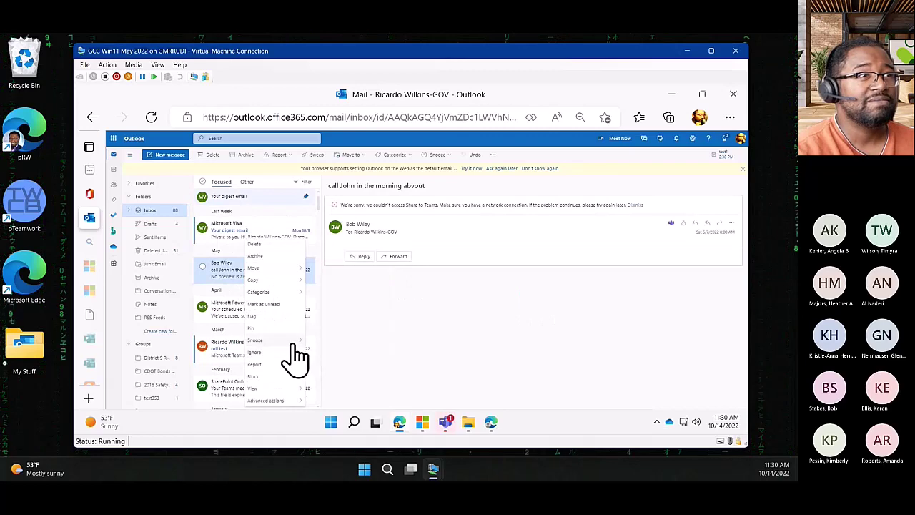
{"action": "mouse_move", "coordinate": [293, 344]}
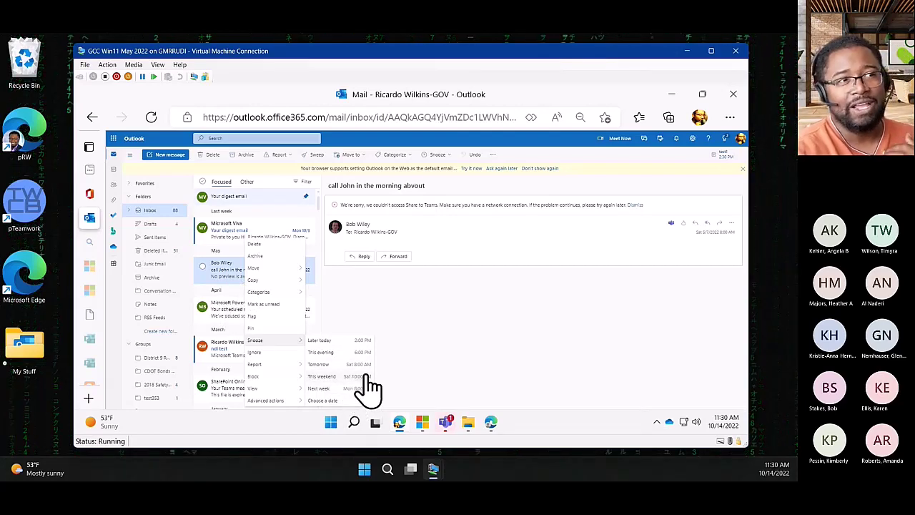
{"action": "left_click", "coordinate": [462, 327]}
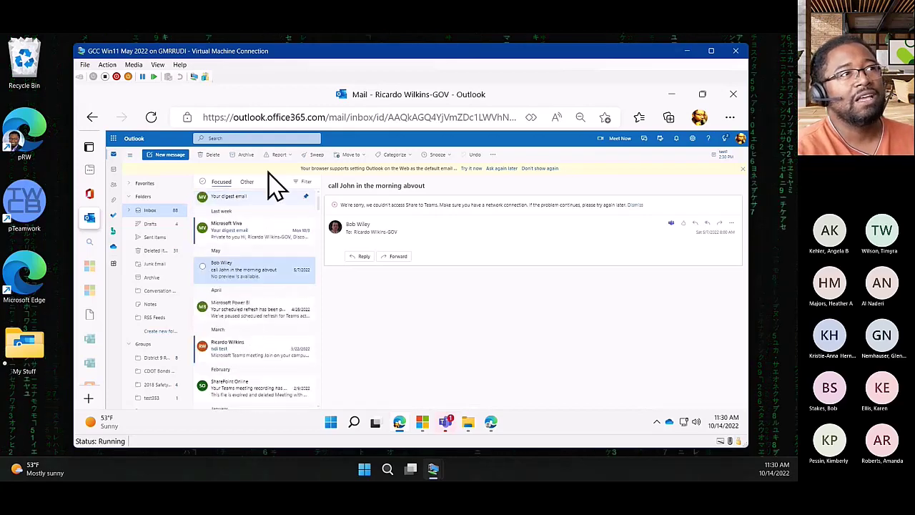
- Check Sent Items, and expand the Inbox to open its "fave emails" subfolder
{"action": "left_click", "coordinate": [154, 238]}
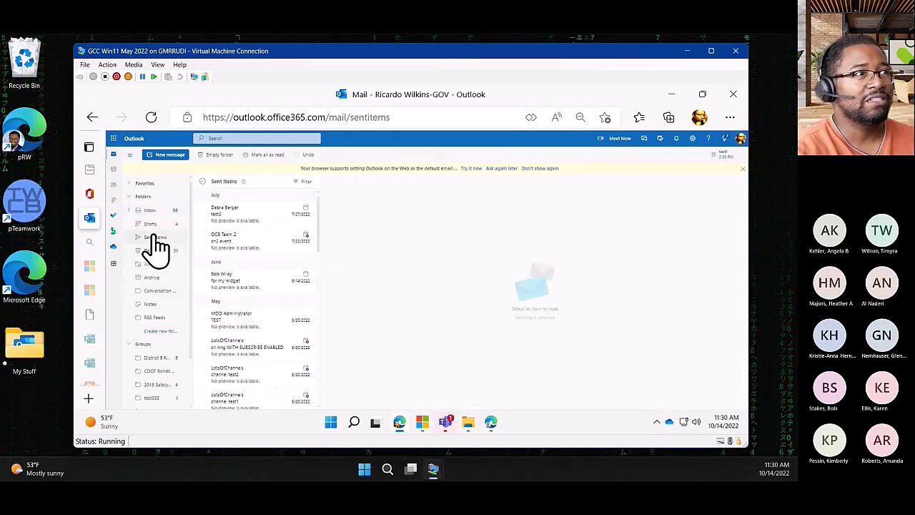
{"action": "left_click", "coordinate": [153, 211]}
{"action": "left_click", "coordinate": [131, 210]}
{"action": "left_click", "coordinate": [175, 224]}
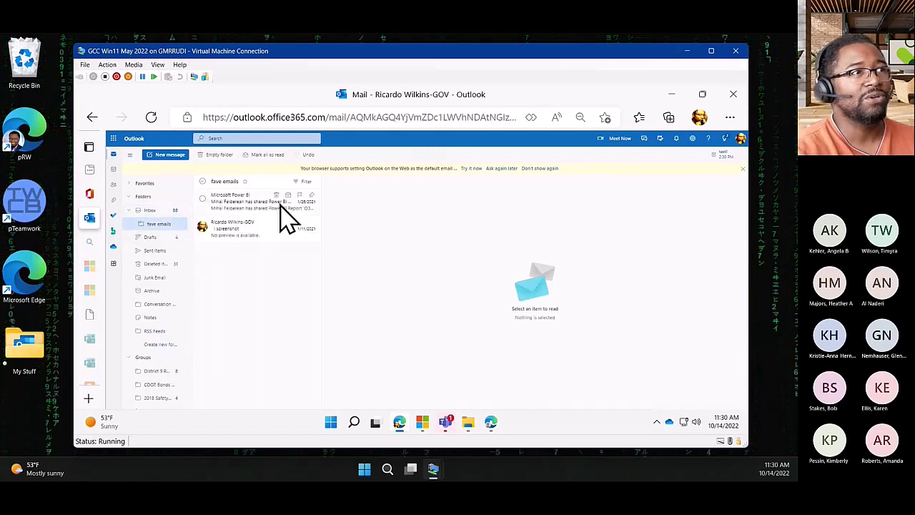